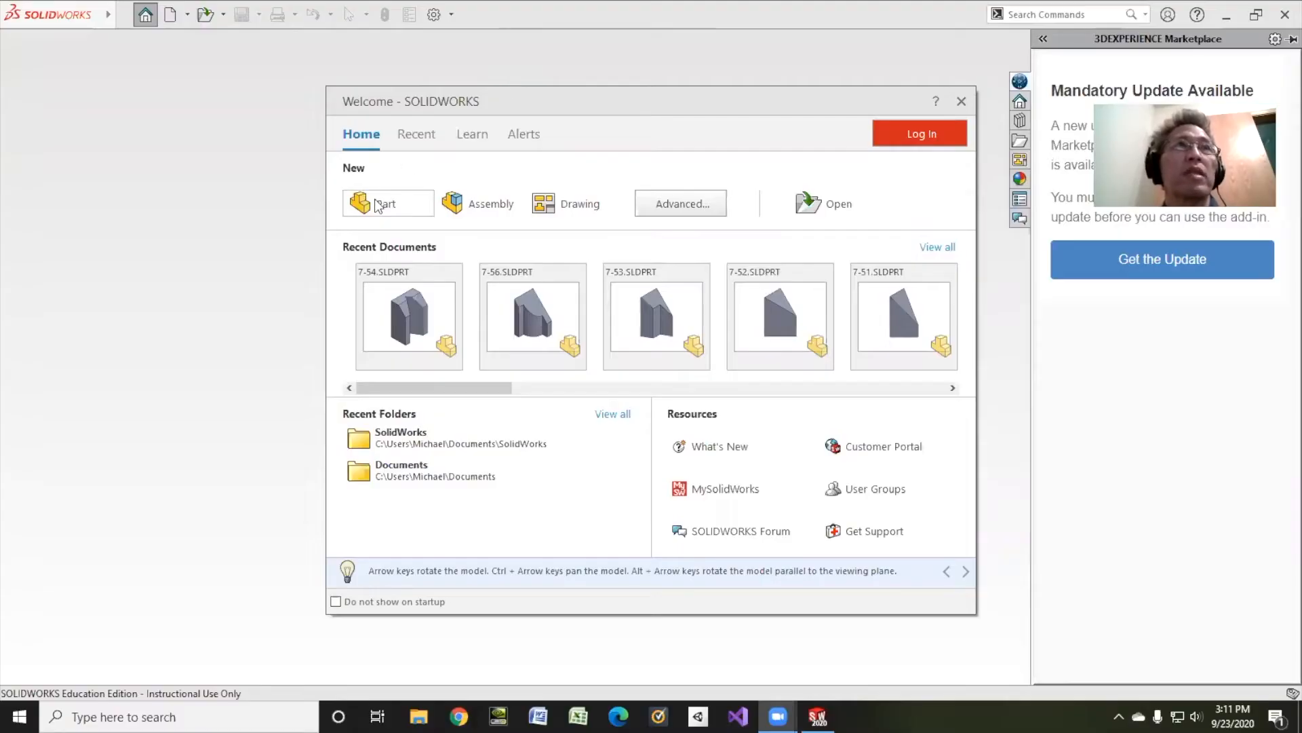
Step: Create a new part and open a sketch on the Front Plane
{"action": "left_click", "coordinate": [378, 204]}
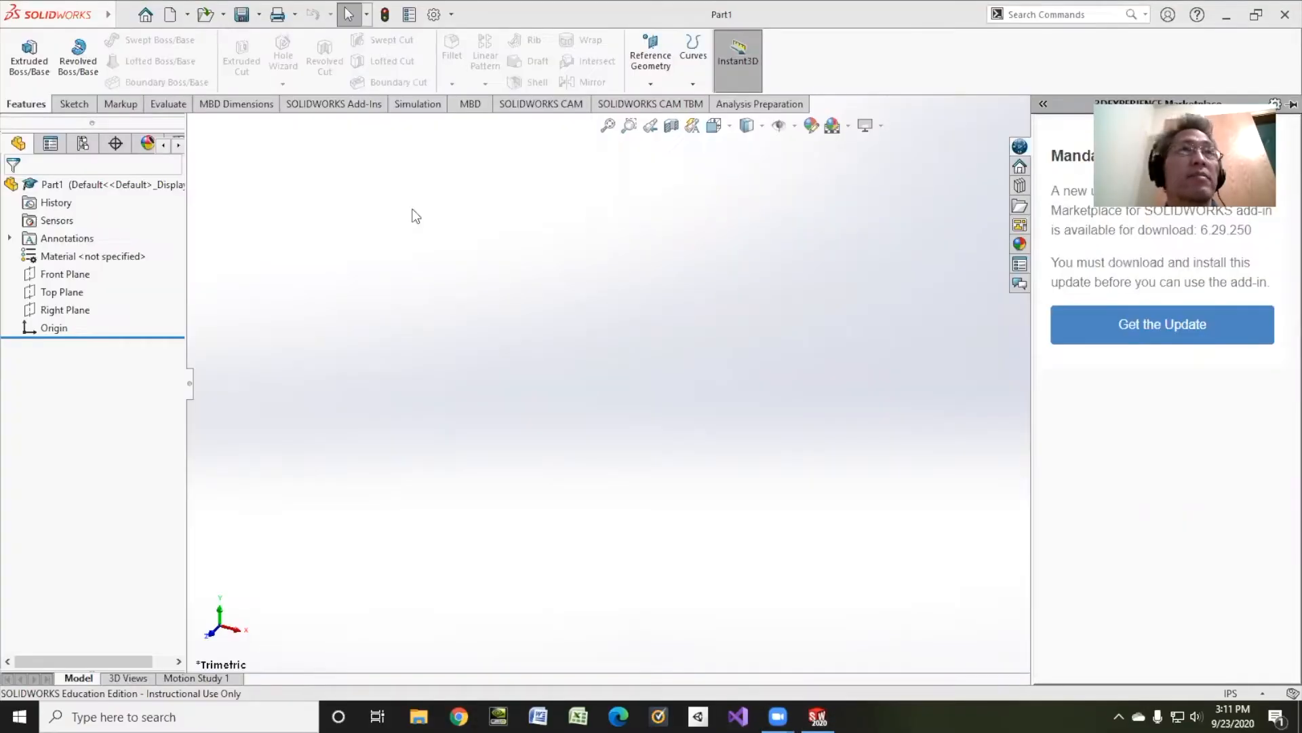
{"action": "left_click", "coordinate": [74, 103]}
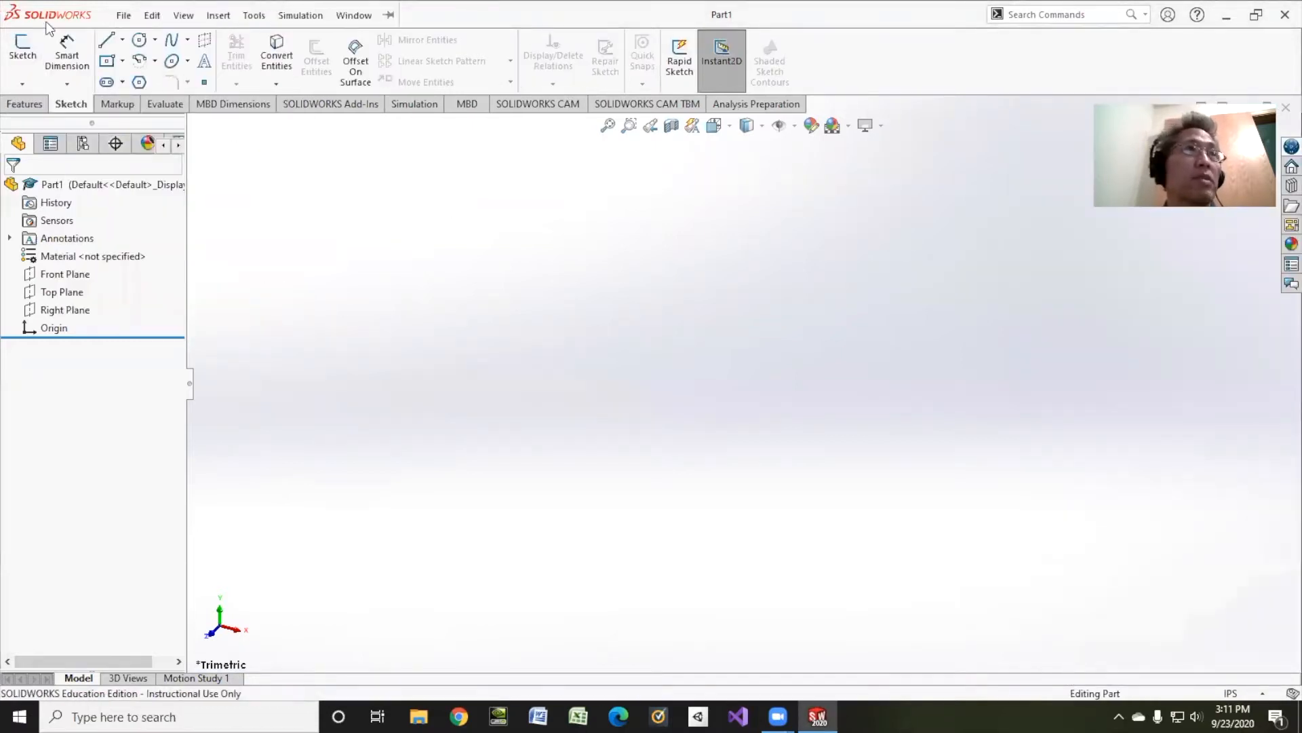
{"action": "left_click", "coordinate": [23, 47]}
{"action": "left_click", "coordinate": [588, 225]}
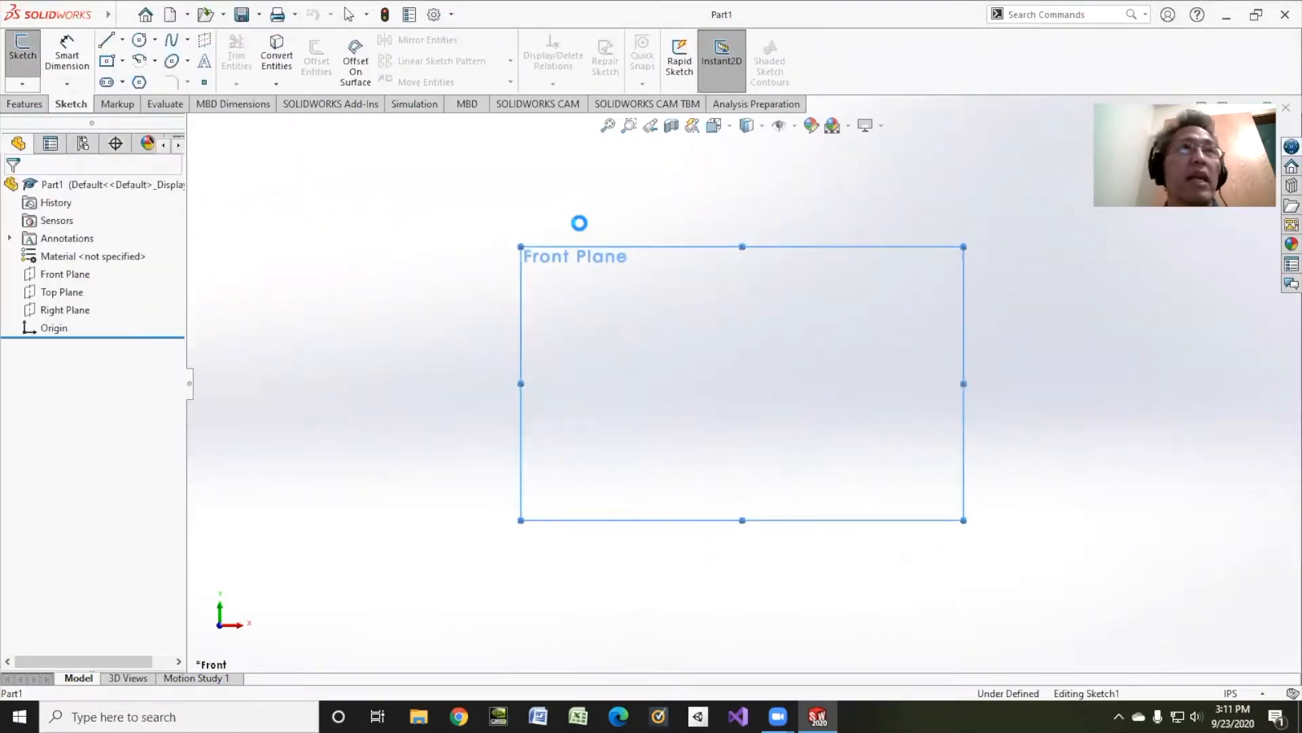
{"action": "key", "text": "alt+f"}
{"action": "key", "text": "Escape"}
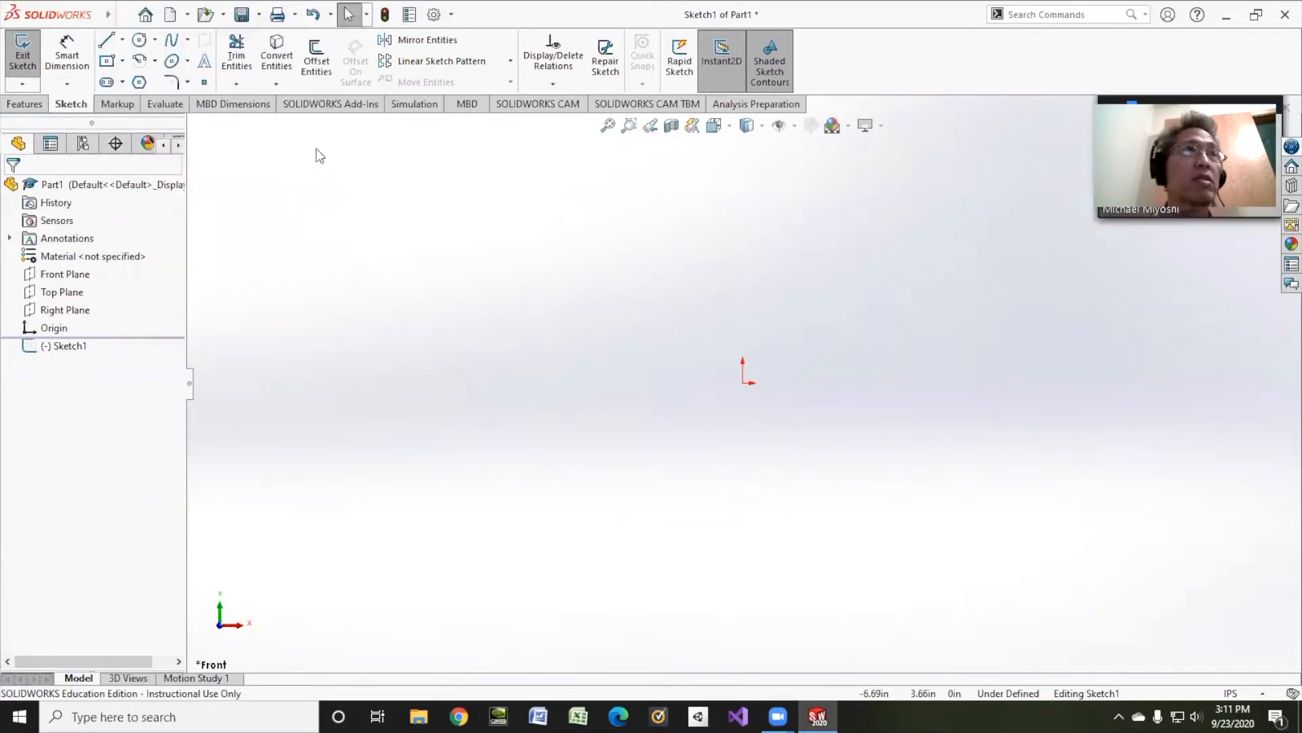
{"action": "left_click", "coordinate": [123, 15]}
{"action": "left_click", "coordinate": [47, 417]}
Step: Sketch two concentric circles centred on the origin, with radii of about 2.22 in and 0.89 in
{"action": "left_click", "coordinate": [140, 42]}
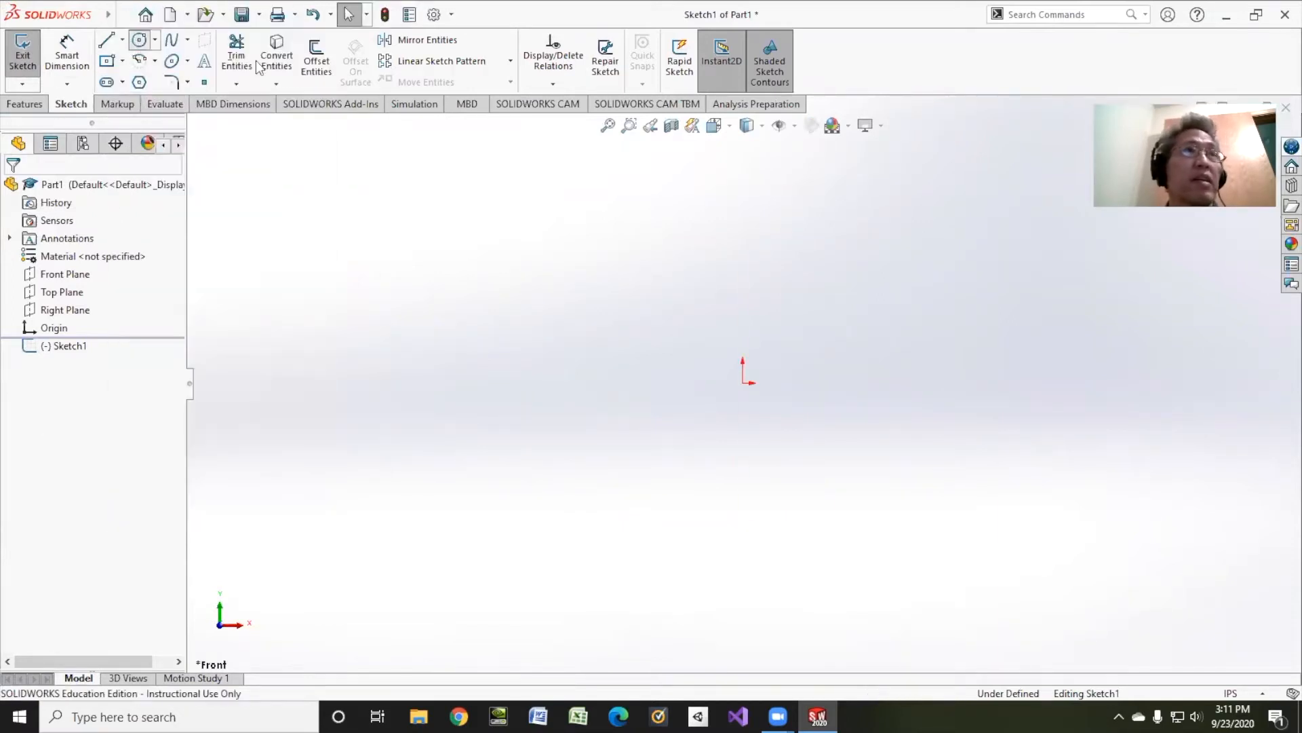
{"action": "left_click", "coordinate": [744, 382]}
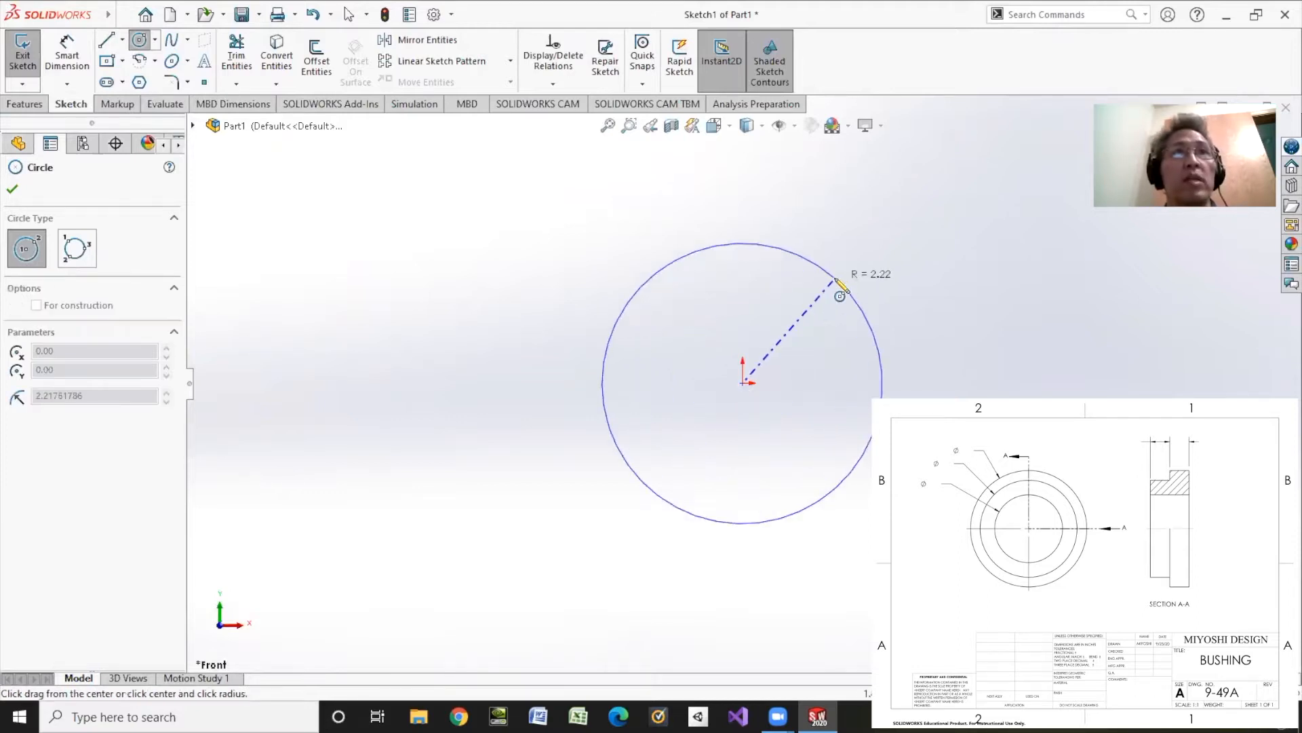
{"action": "left_click", "coordinate": [835, 278]}
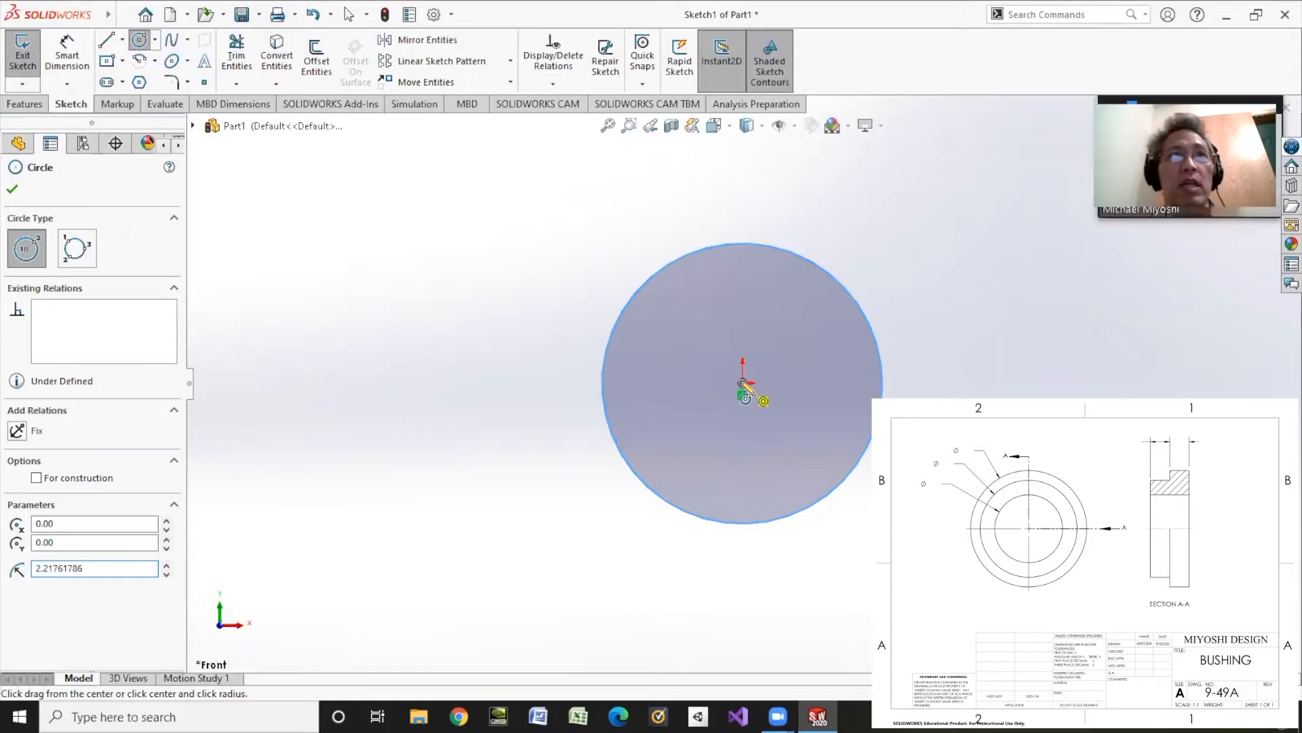
{"action": "left_click", "coordinate": [742, 383]}
{"action": "left_click", "coordinate": [770, 335]}
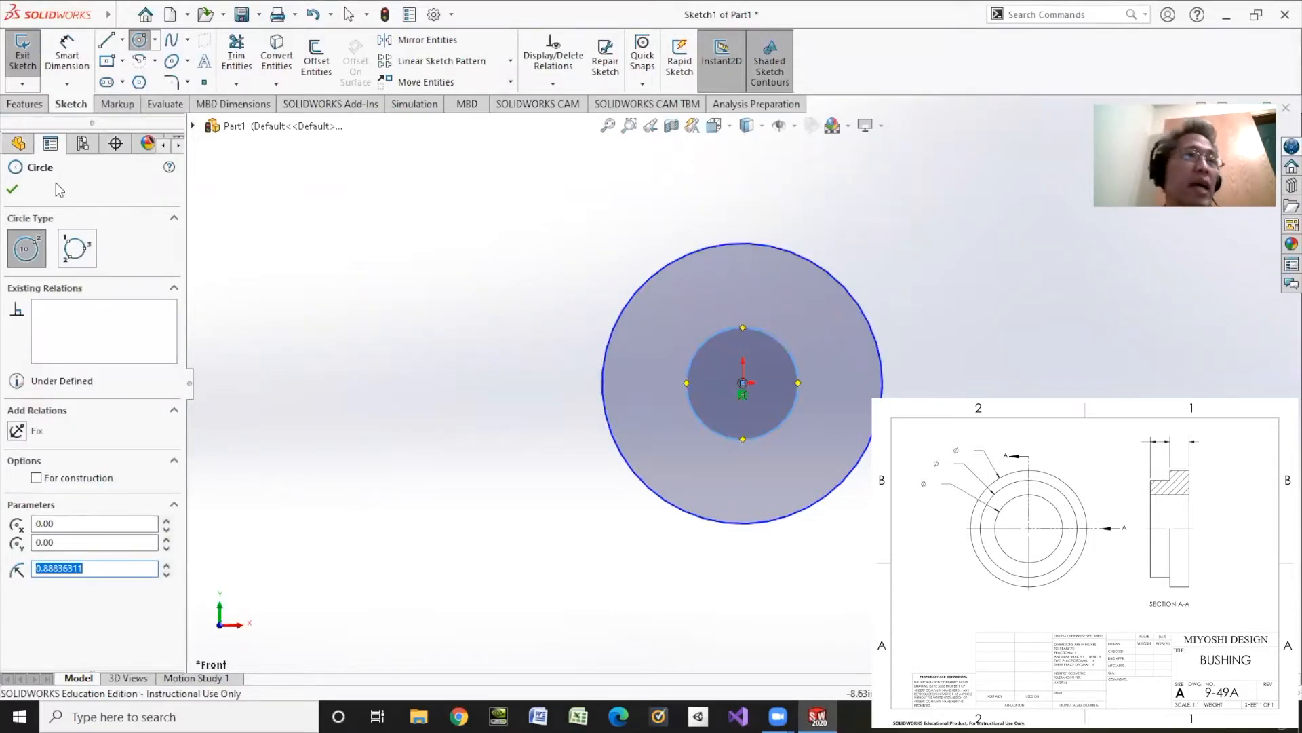
{"action": "left_click", "coordinate": [13, 190]}
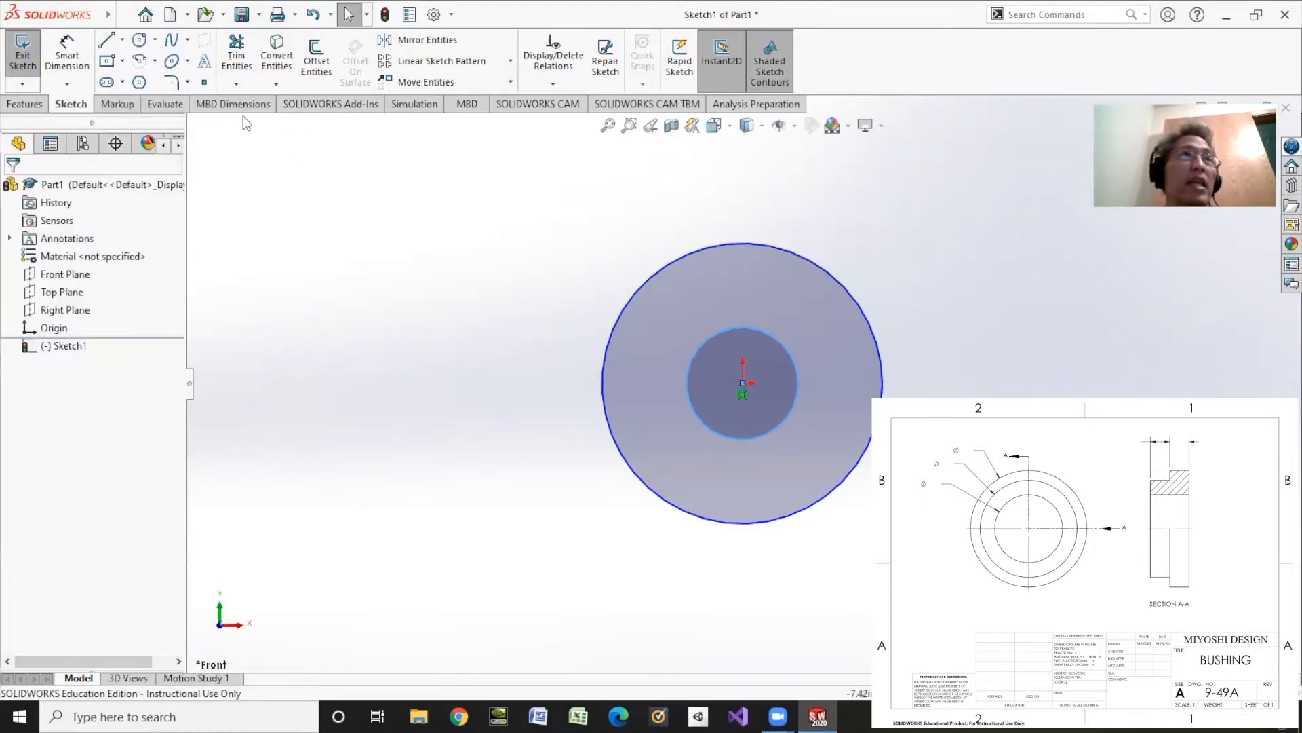
Step: Dimension the outer circle's diameter at 3 in and the inner circle's diameter at 1.75 in
{"action": "left_click", "coordinate": [623, 310]}
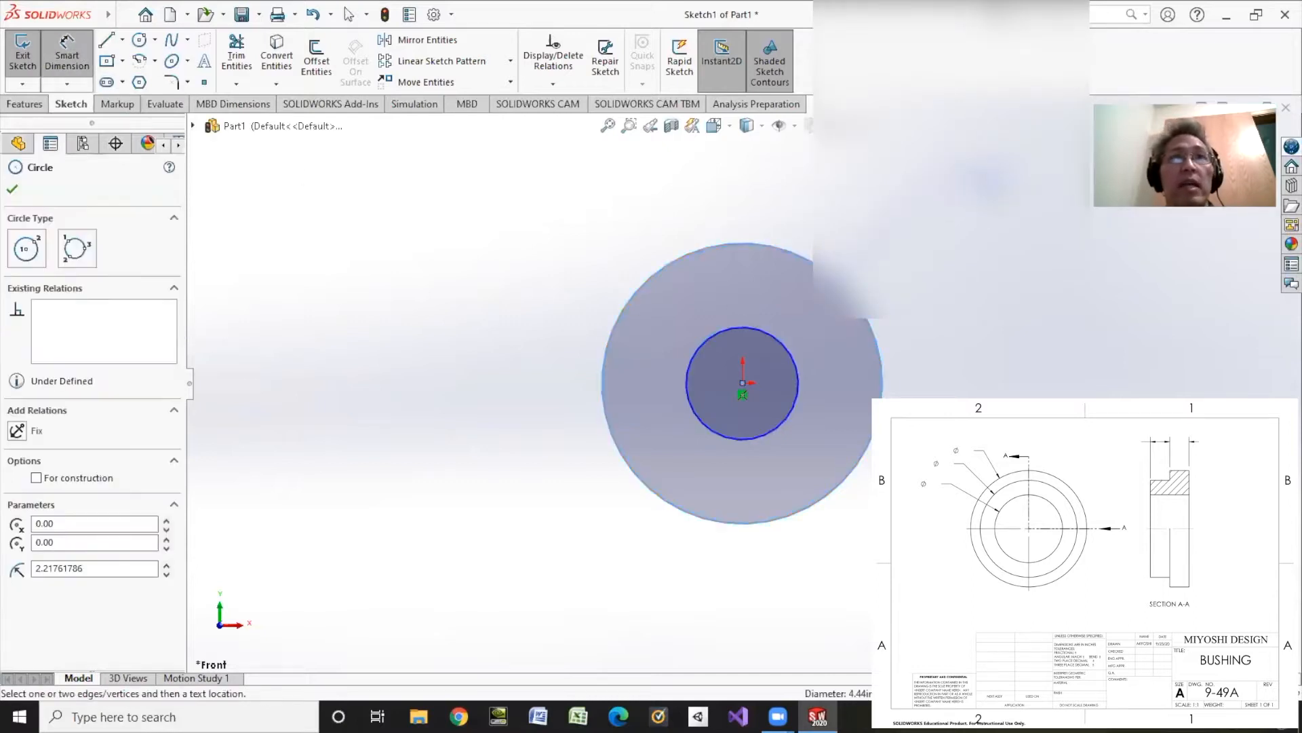
{"action": "left_click", "coordinate": [966, 189]}
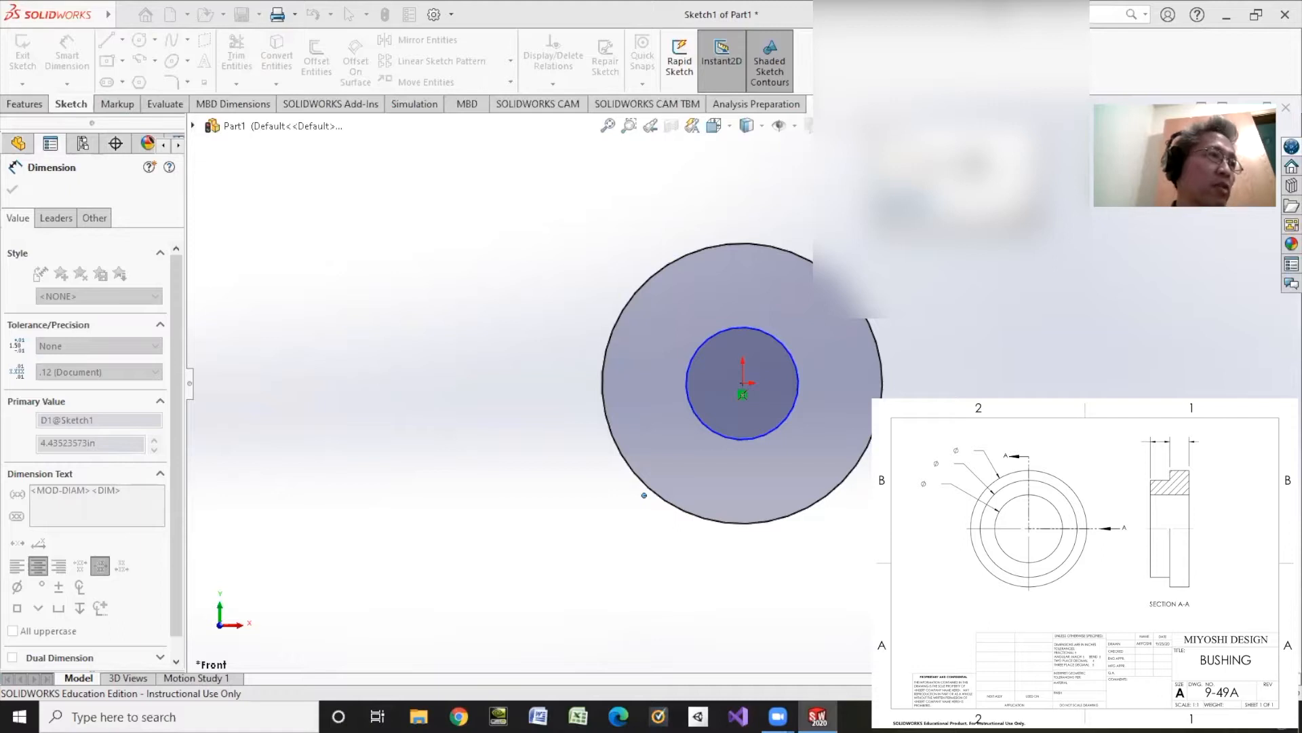
{"action": "key", "text": "Return"}
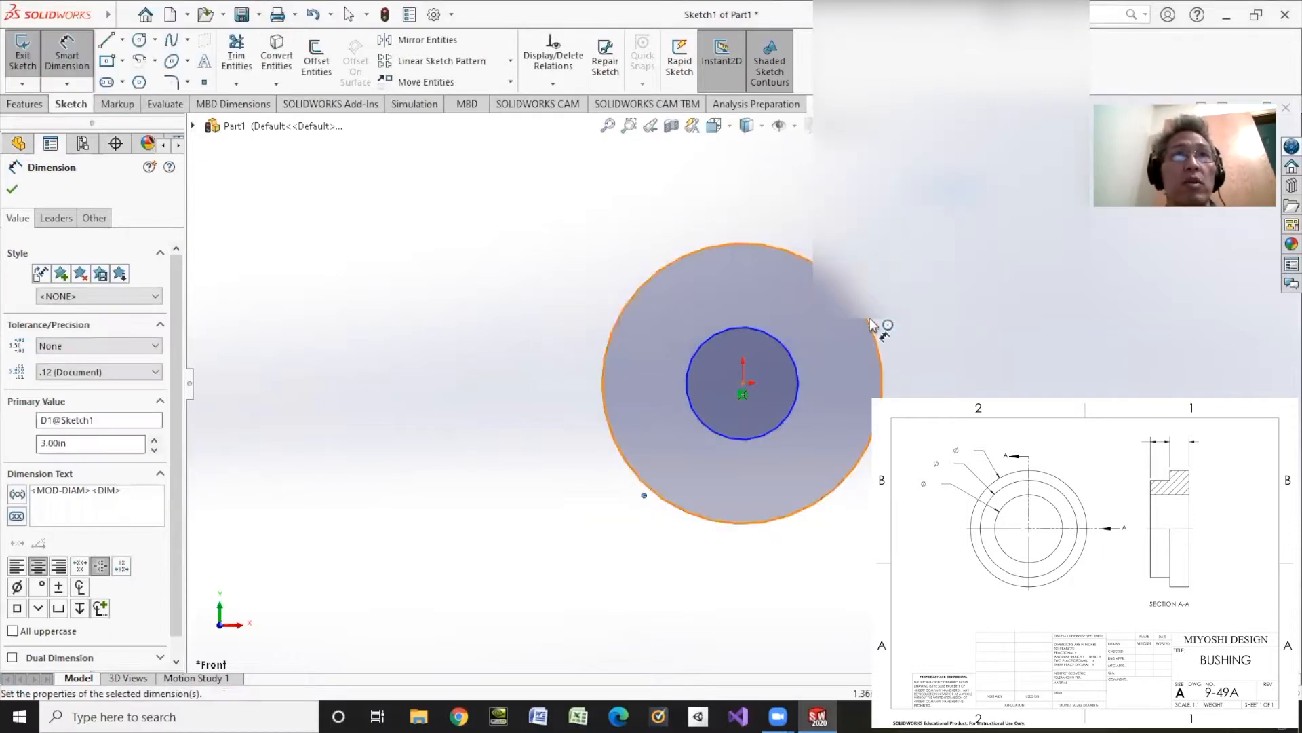
{"action": "left_click", "coordinate": [798, 371]}
{"action": "left_click", "coordinate": [838, 318]}
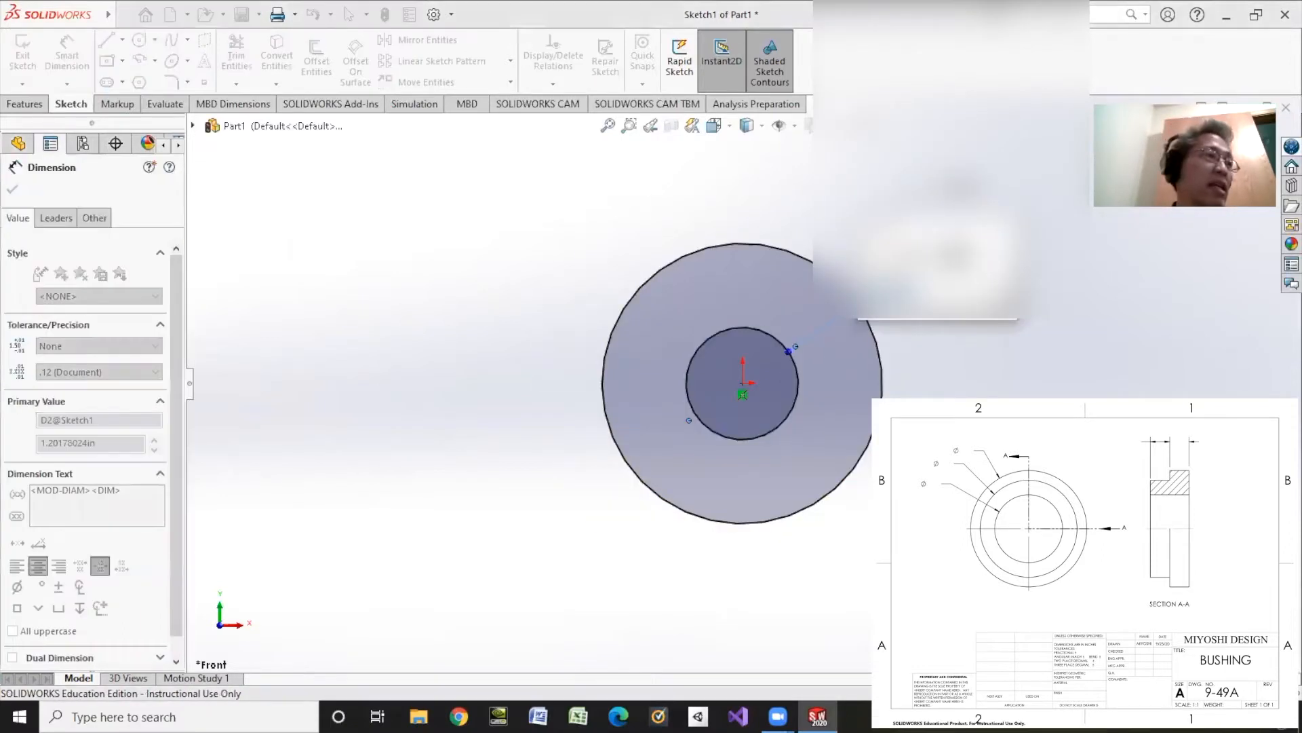
{"action": "type", "text": "1.75"}
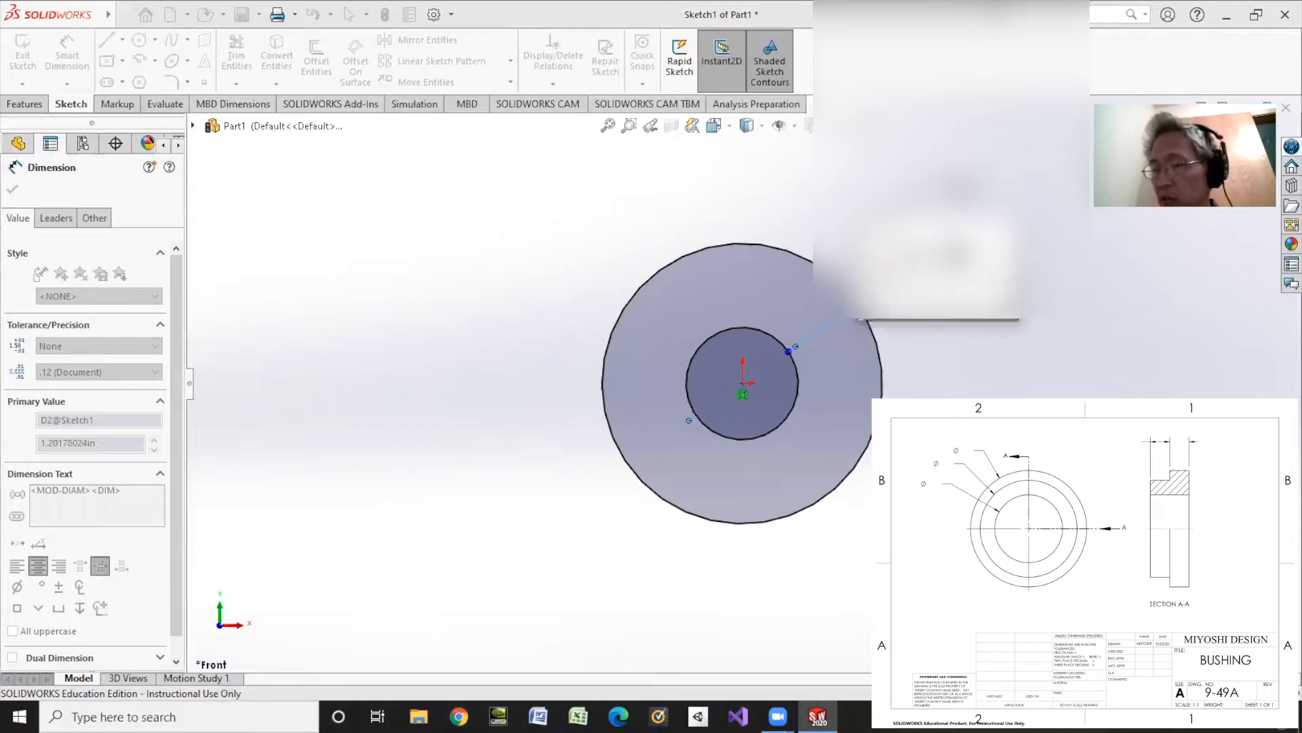
{"action": "key", "text": "Return"}
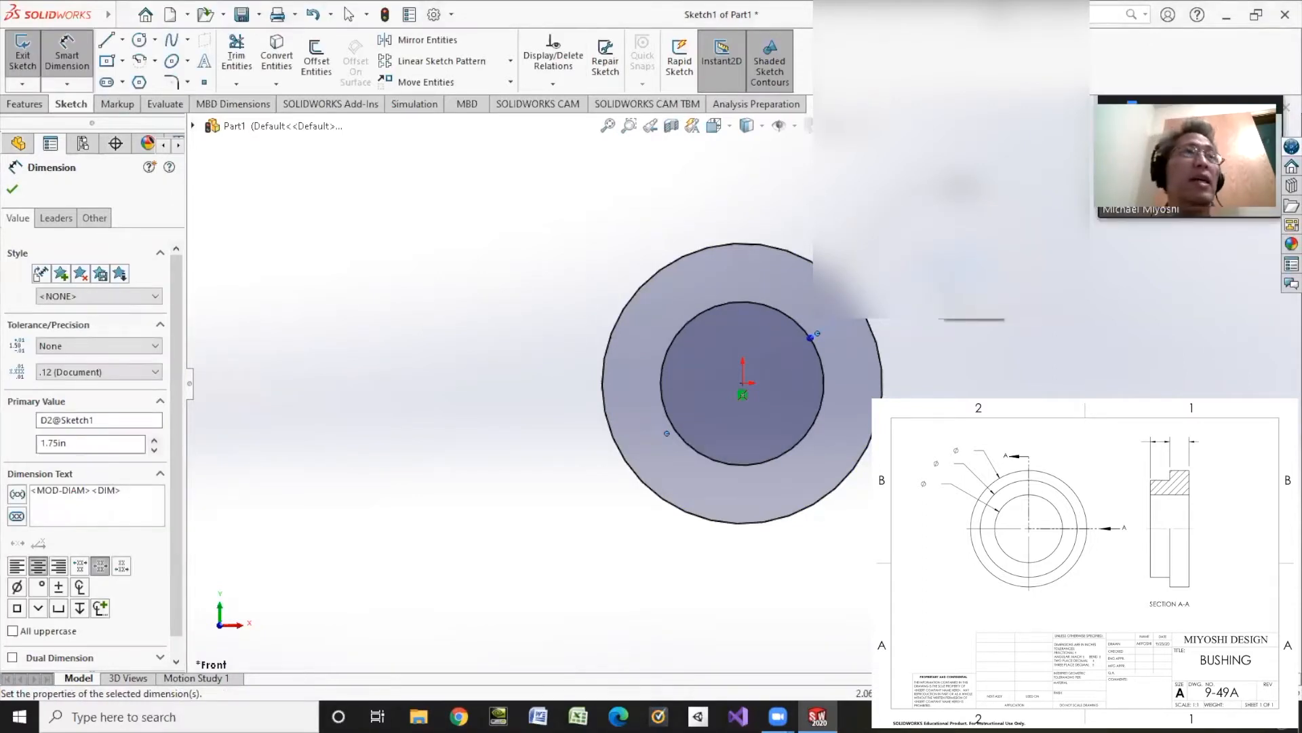
{"action": "left_click", "coordinate": [13, 191]}
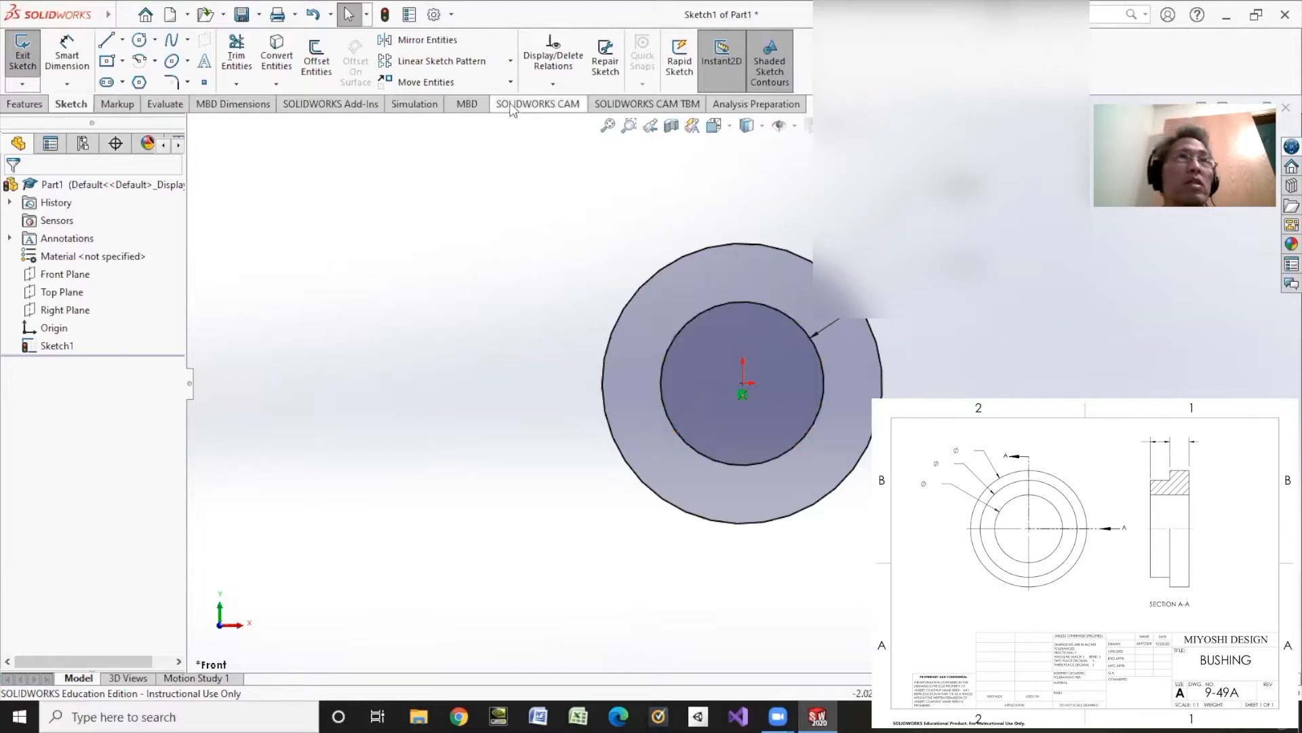
Step: Extrude the ring profile from the sketch plane as a blind boss to form the bushing's flange
{"action": "left_click", "coordinate": [25, 106]}
{"action": "left_click", "coordinate": [43, 67]}
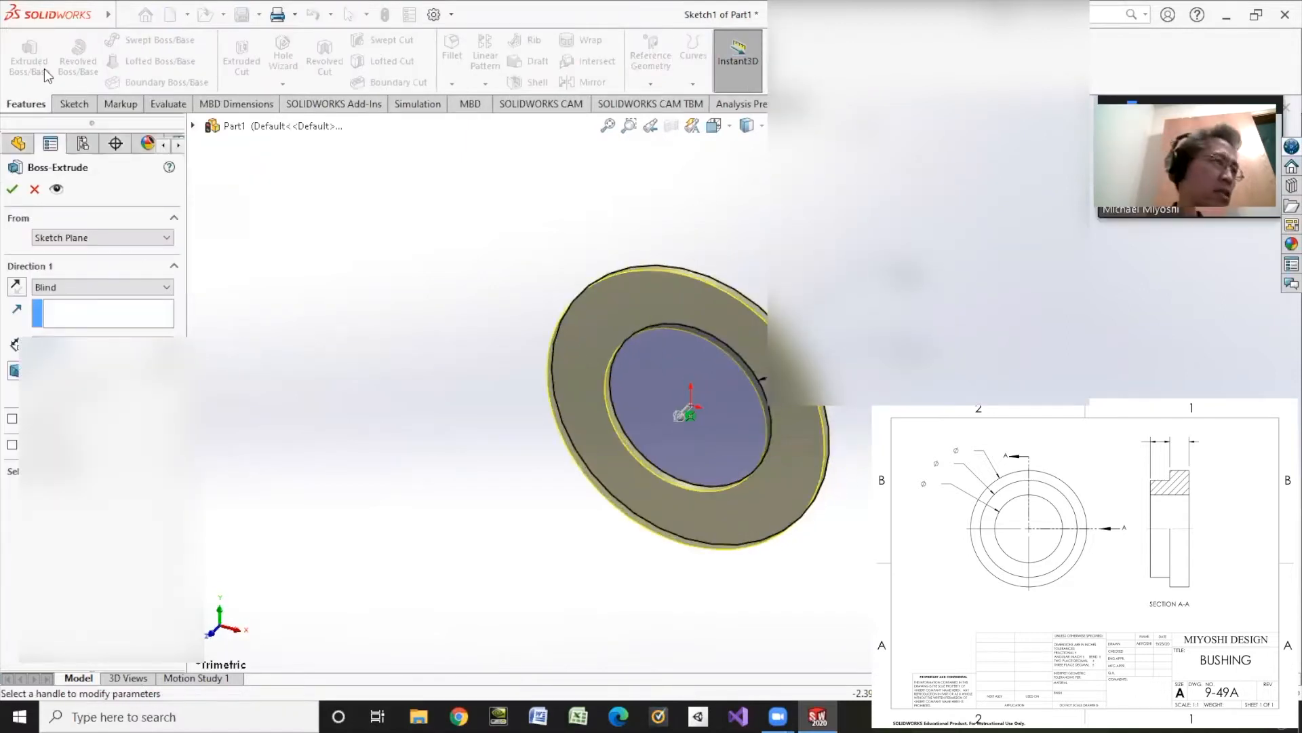
{"action": "key", "text": "Return"}
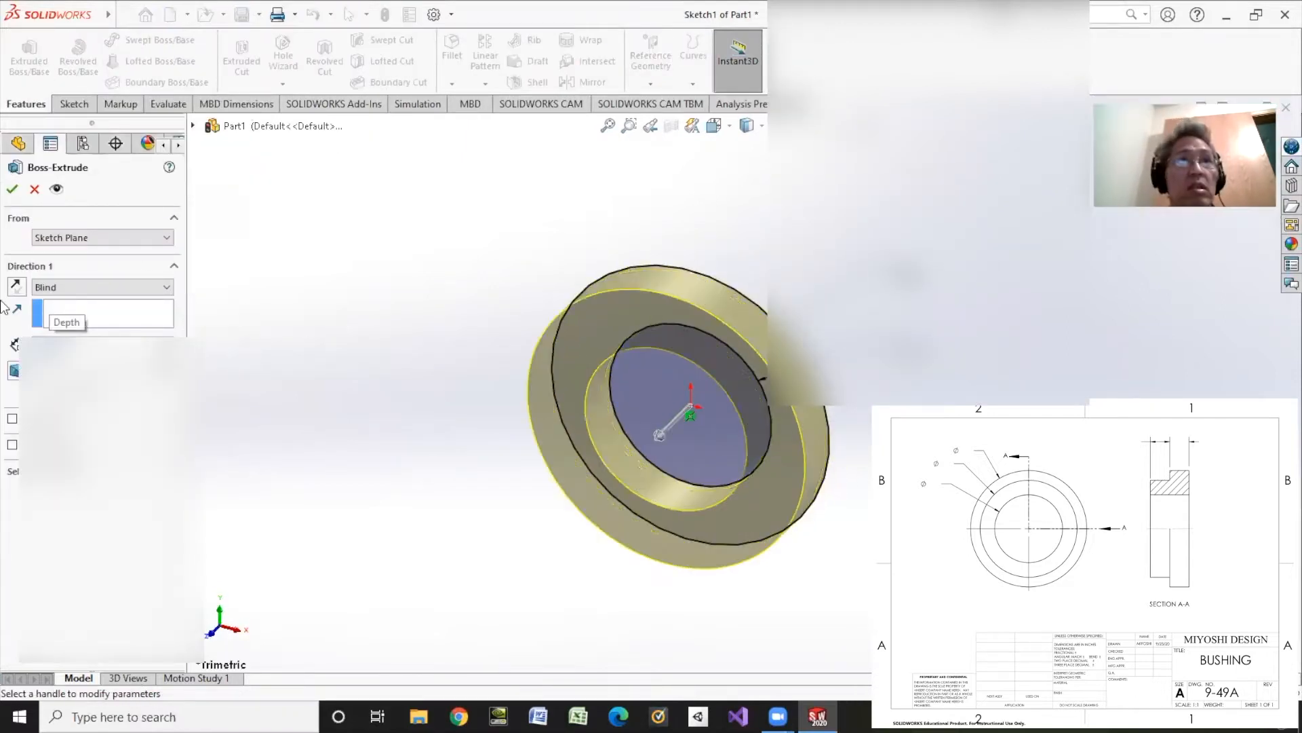
{"action": "left_click", "coordinate": [12, 189]}
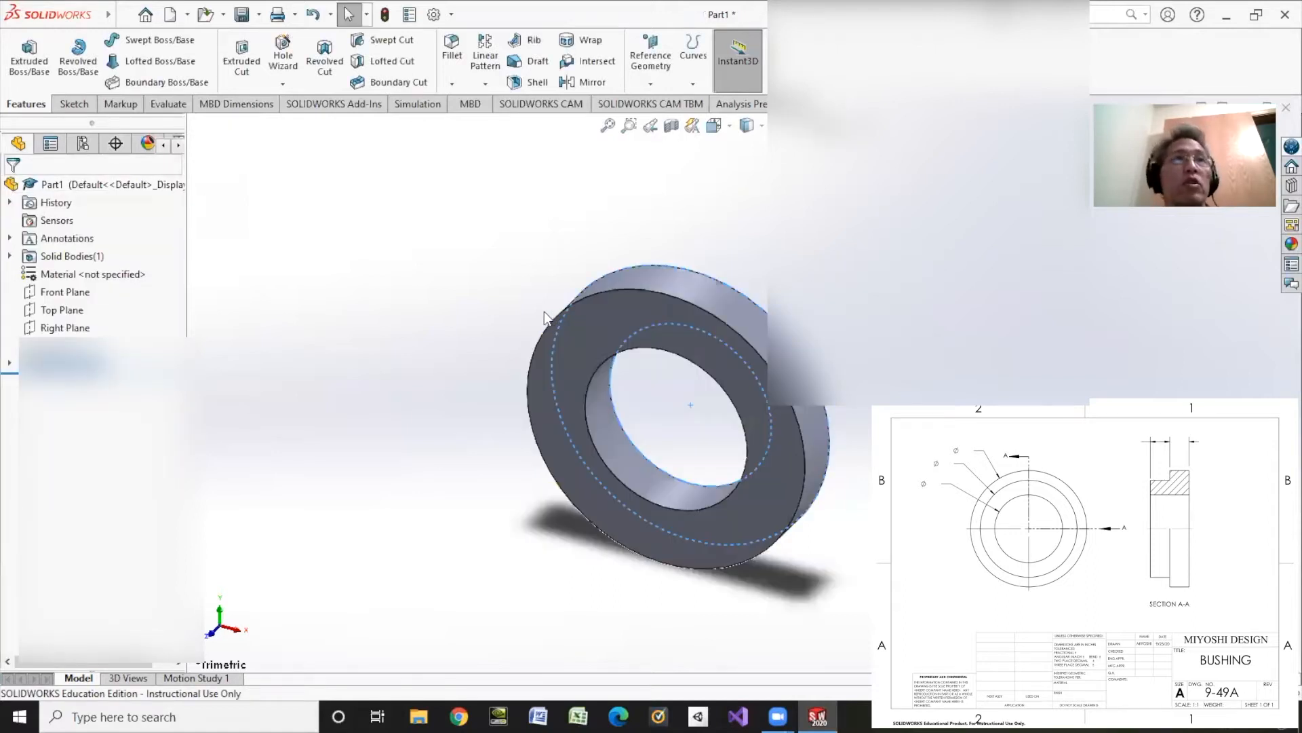
Step: Start a sketch on the ring's front face and draw a circle centred on the origin, between the bore and outer edge
{"action": "left_click", "coordinate": [73, 104]}
{"action": "left_click", "coordinate": [23, 51]}
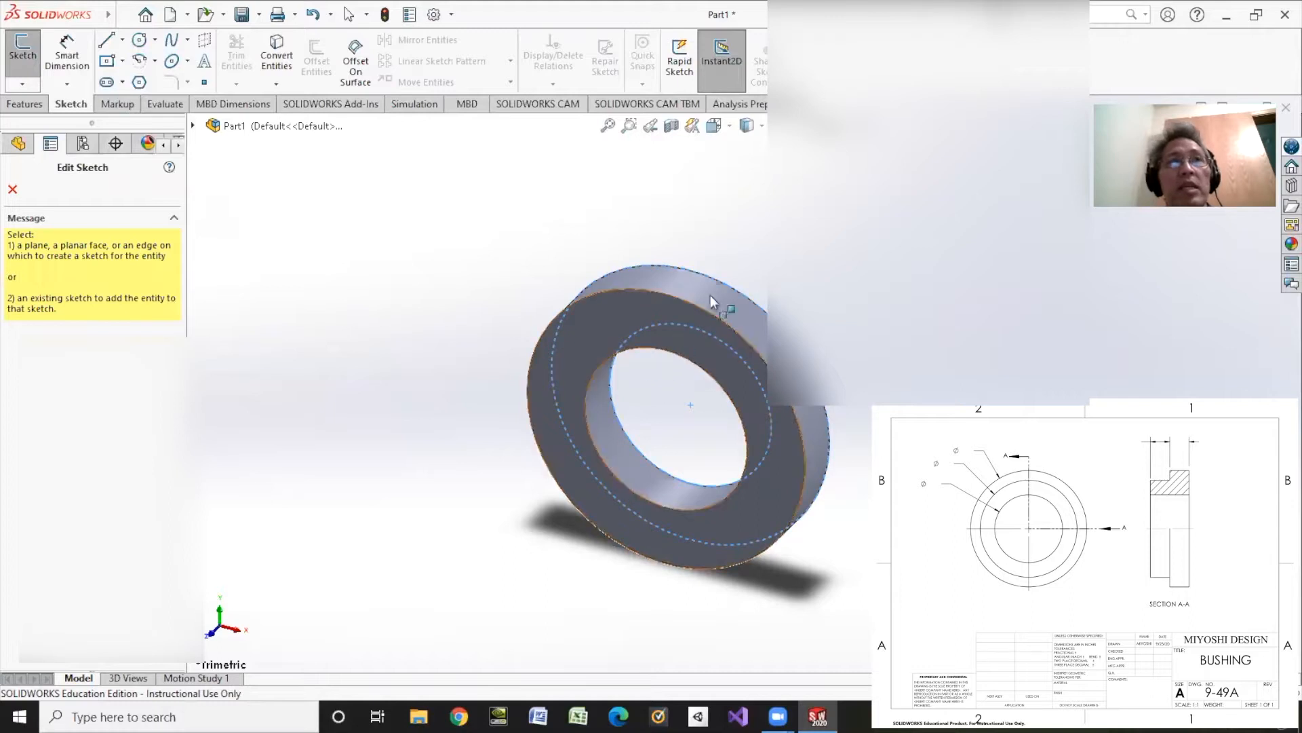
{"action": "left_click", "coordinate": [568, 342]}
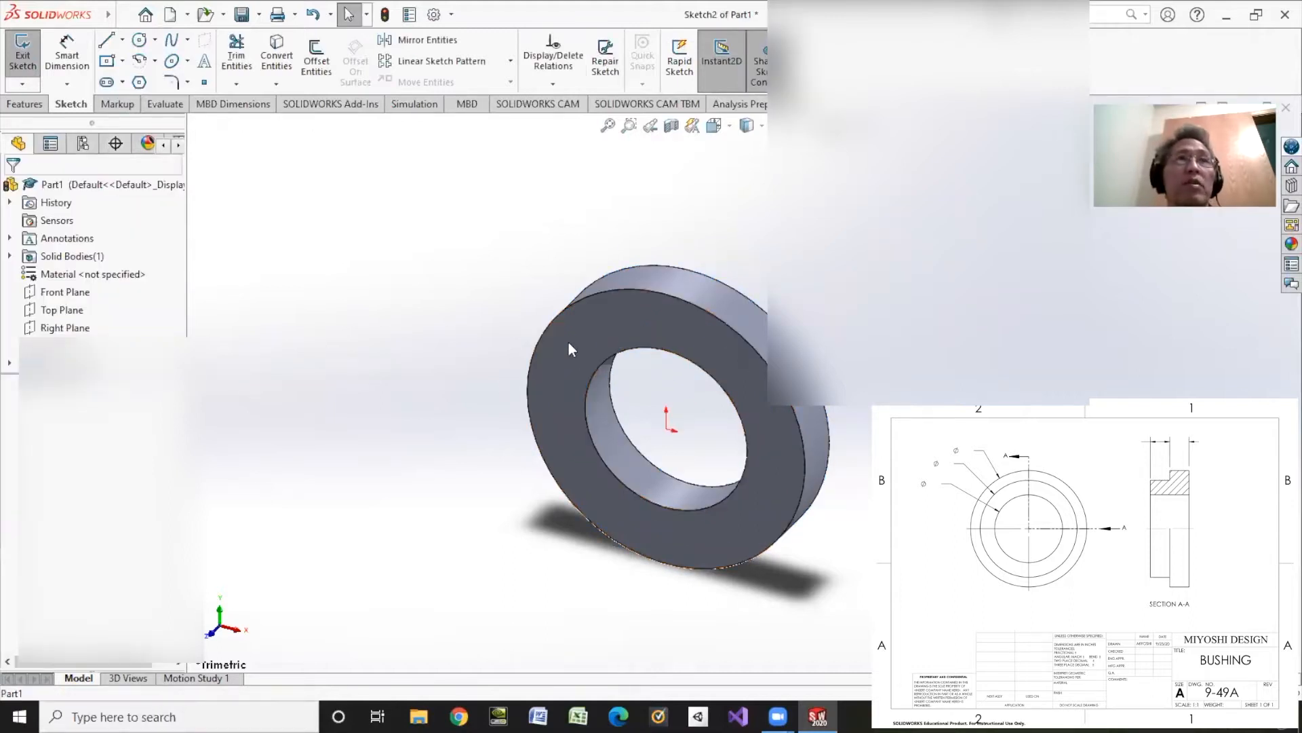
{"action": "left_click", "coordinate": [139, 39]}
{"action": "left_click", "coordinate": [666, 429]}
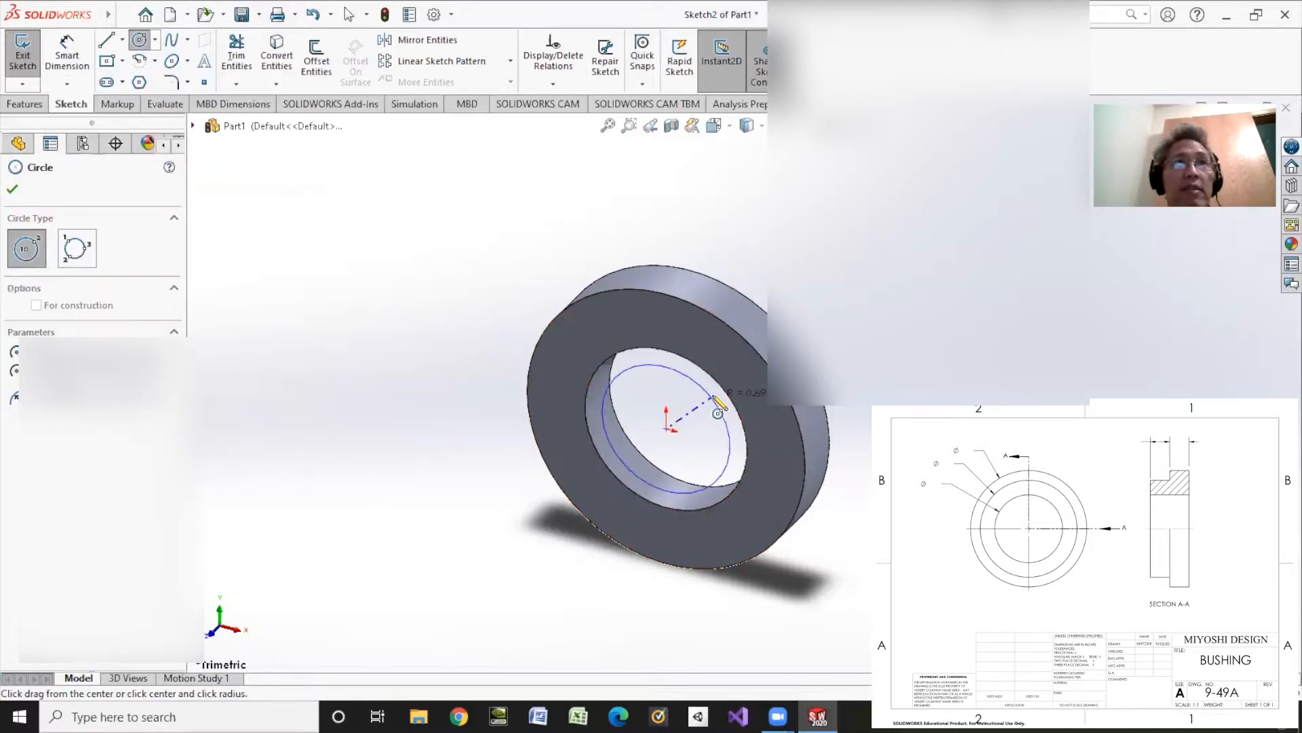
{"action": "left_click", "coordinate": [758, 407]}
Step: Dimension the new circle on the ring's front face with a diameter of 2.5 in
{"action": "left_click", "coordinate": [67, 55]}
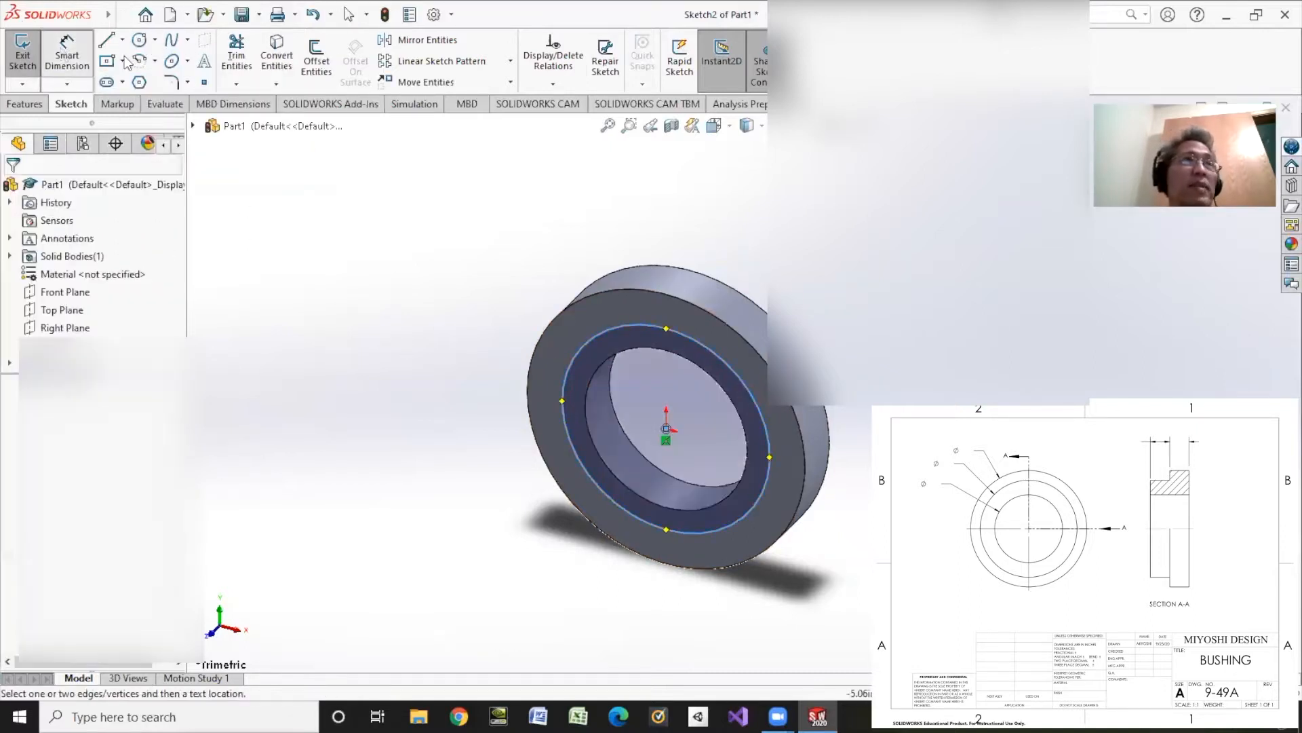
{"action": "left_click", "coordinate": [734, 365]}
{"action": "left_click", "coordinate": [860, 248]}
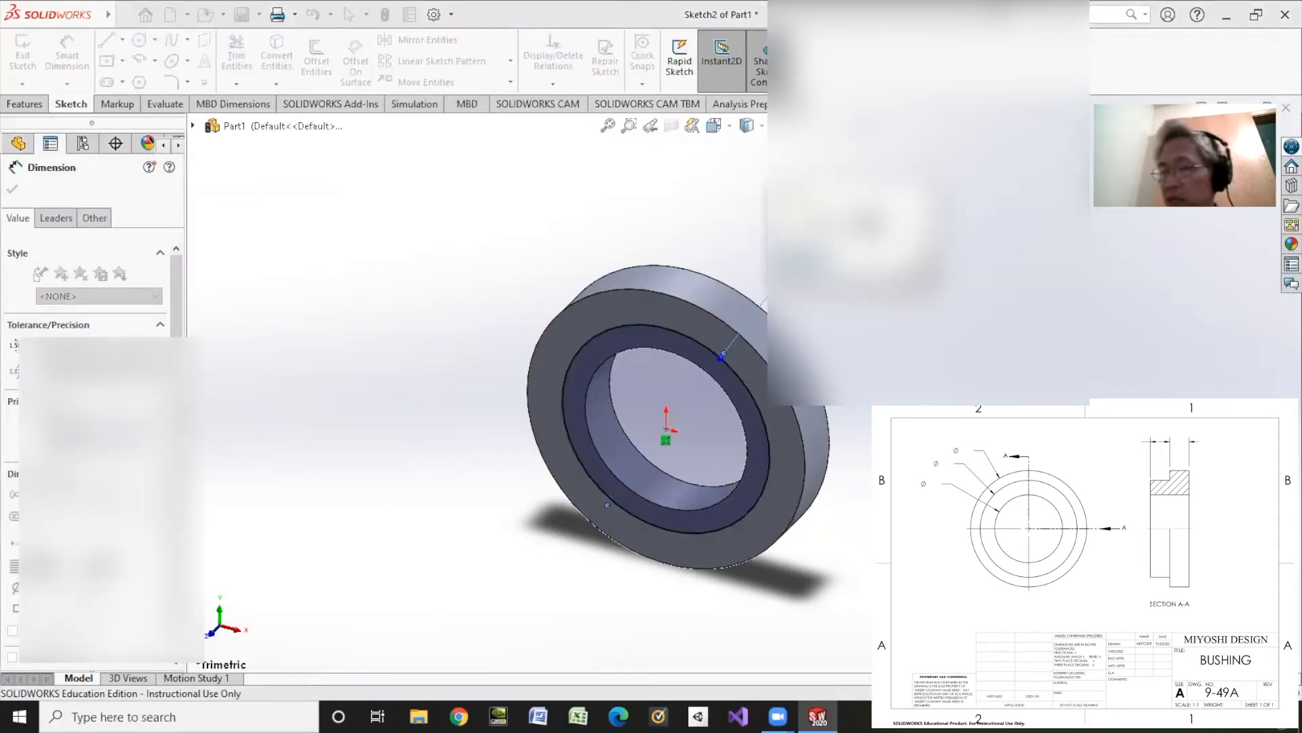
{"action": "type", "text": "2.5"}
{"action": "key", "text": "Return"}
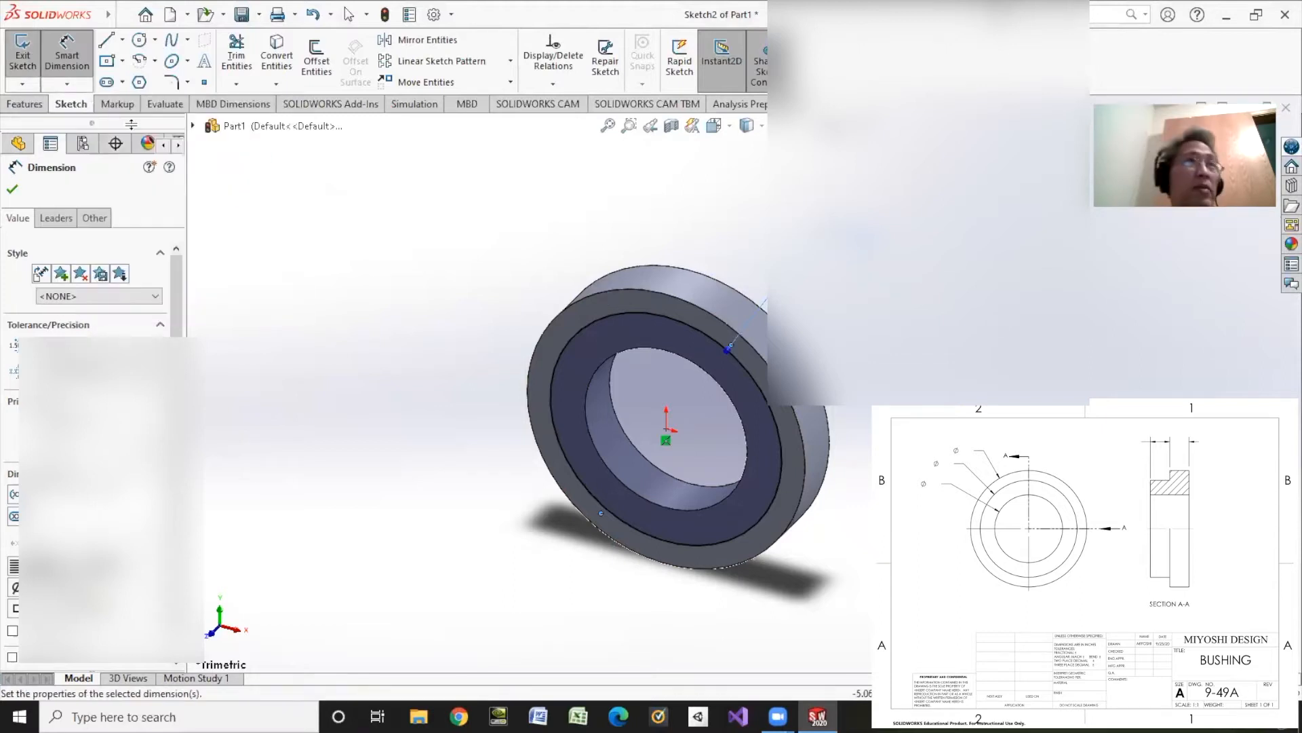
Step: Draw a circle about 1.13 in in diameter at the origin and make it coradial with the bore edge
{"action": "left_click", "coordinate": [139, 39]}
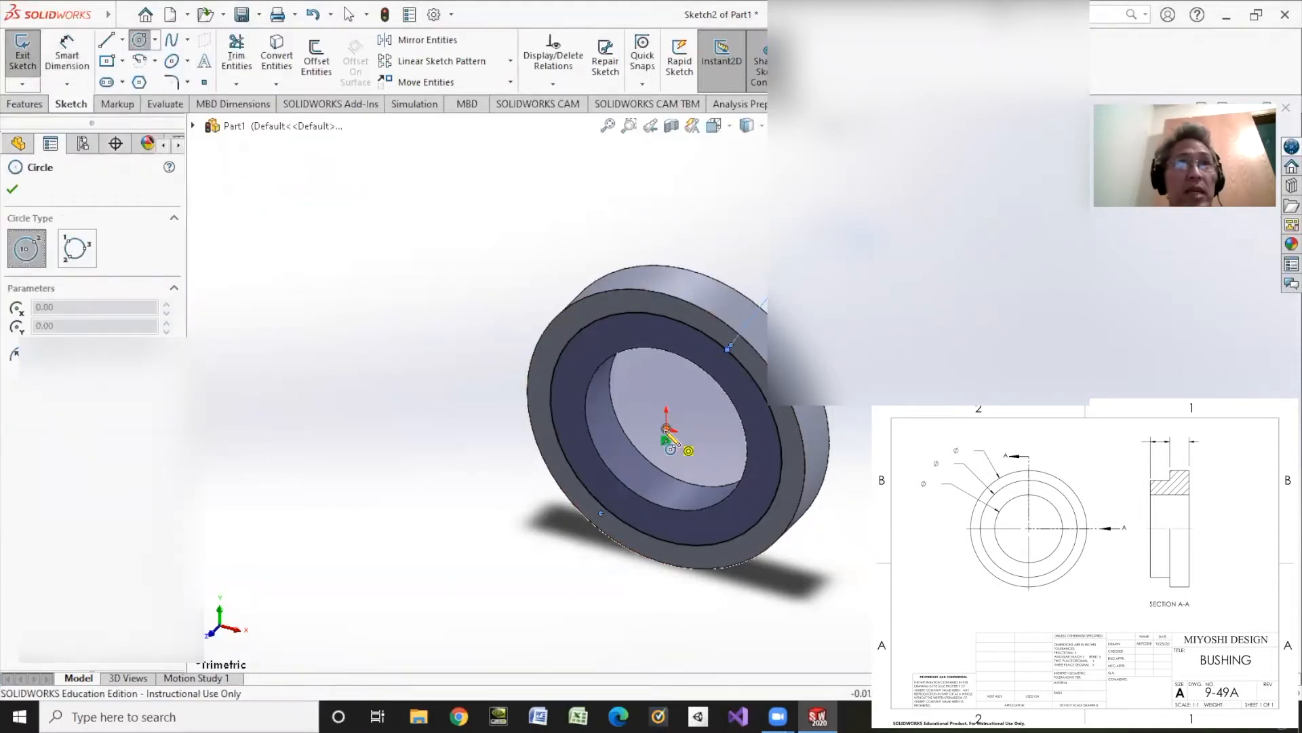
{"action": "left_click_drag", "start_coordinate": [667, 428], "coordinate": [719, 443]}
{"action": "left_click", "coordinate": [554, 84]}
{"action": "left_click", "coordinate": [574, 123]}
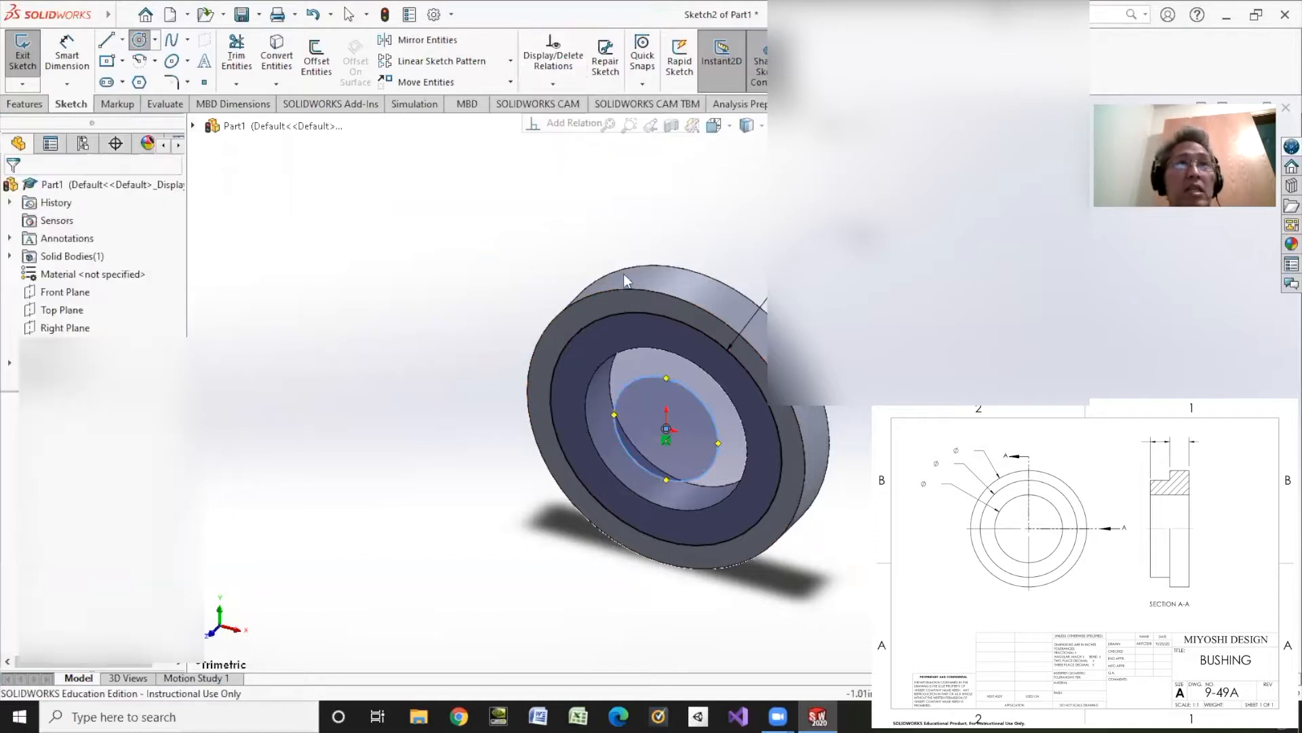
{"action": "left_click", "coordinate": [667, 352]}
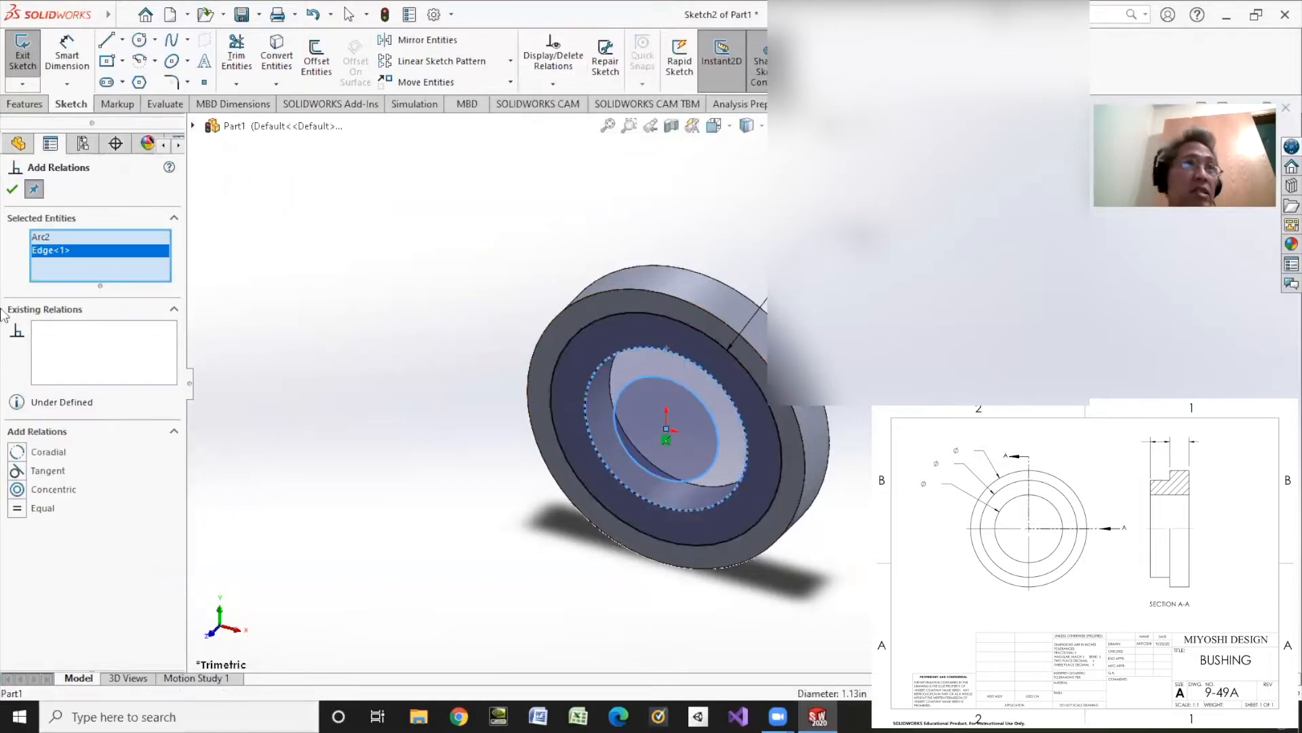
{"action": "left_click", "coordinate": [16, 453]}
Step: Extrude the second ring profile outward from the flange face as a blind boss
{"action": "left_click", "coordinate": [35, 104]}
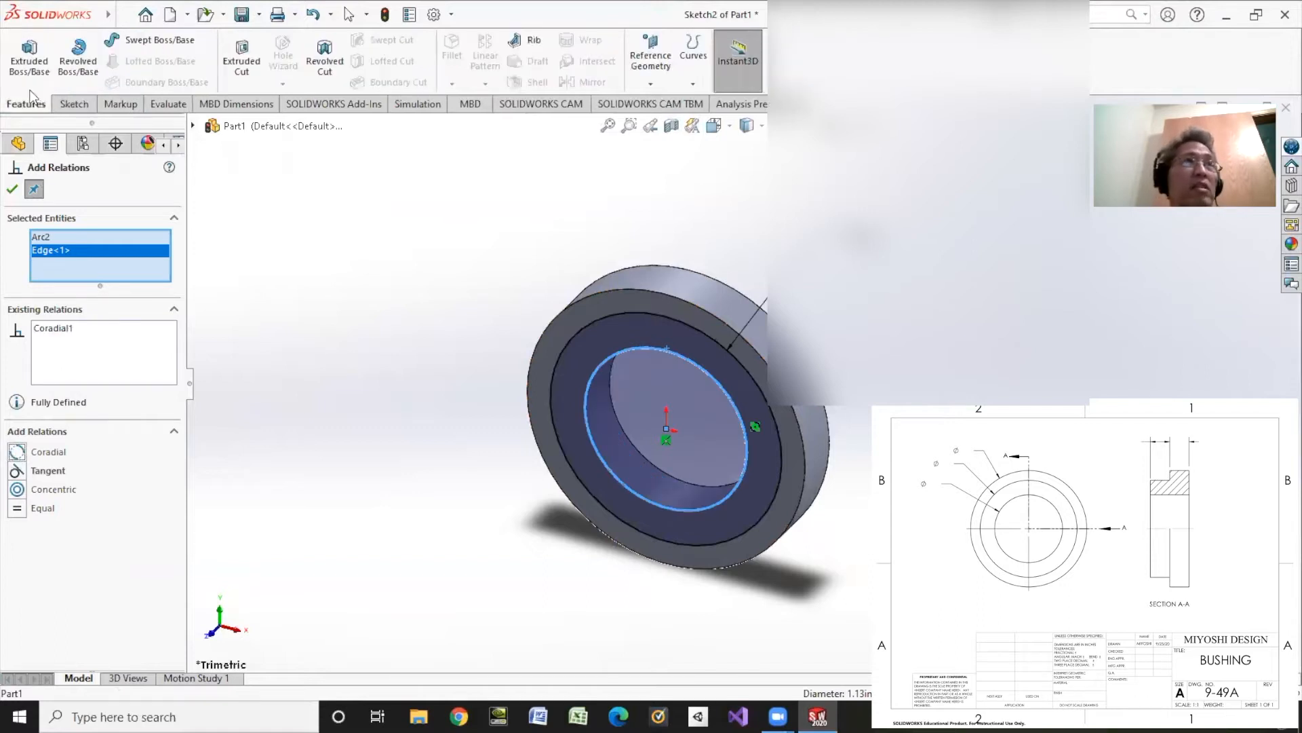
{"action": "left_click", "coordinate": [29, 55]}
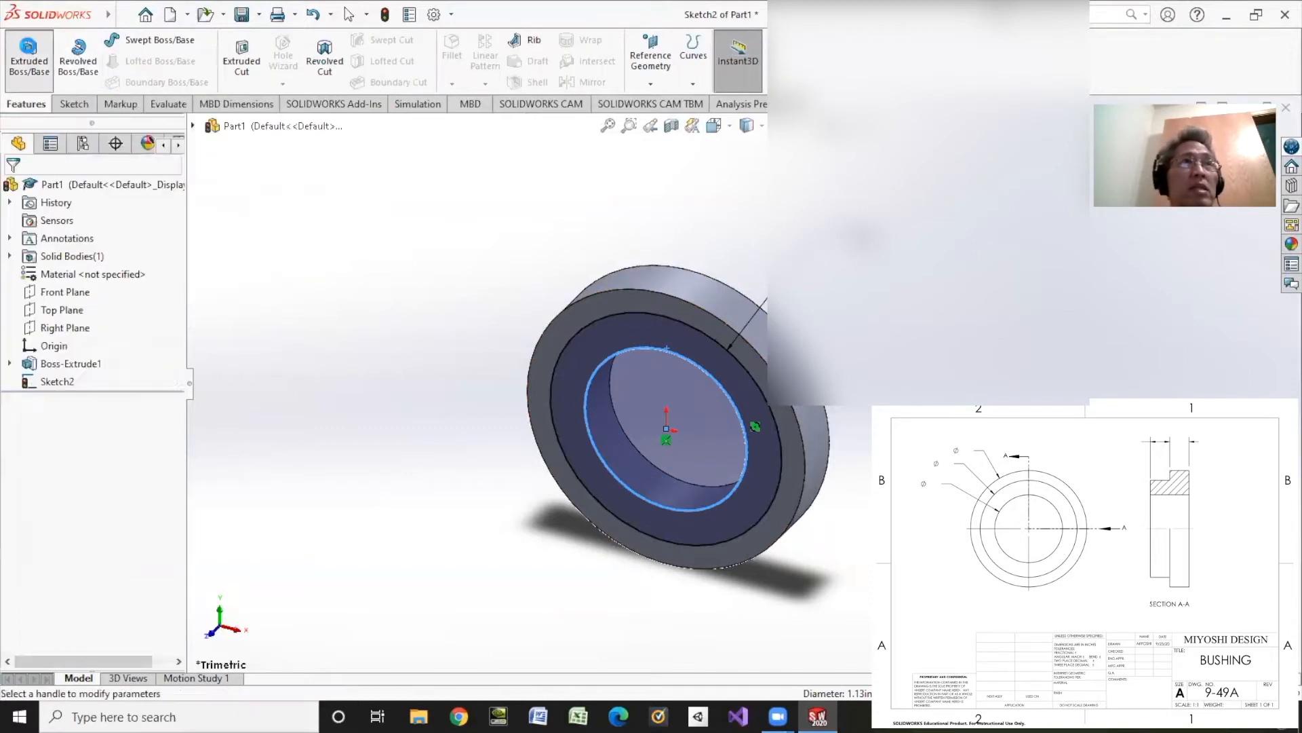
{"action": "left_click", "coordinate": [29, 54]}
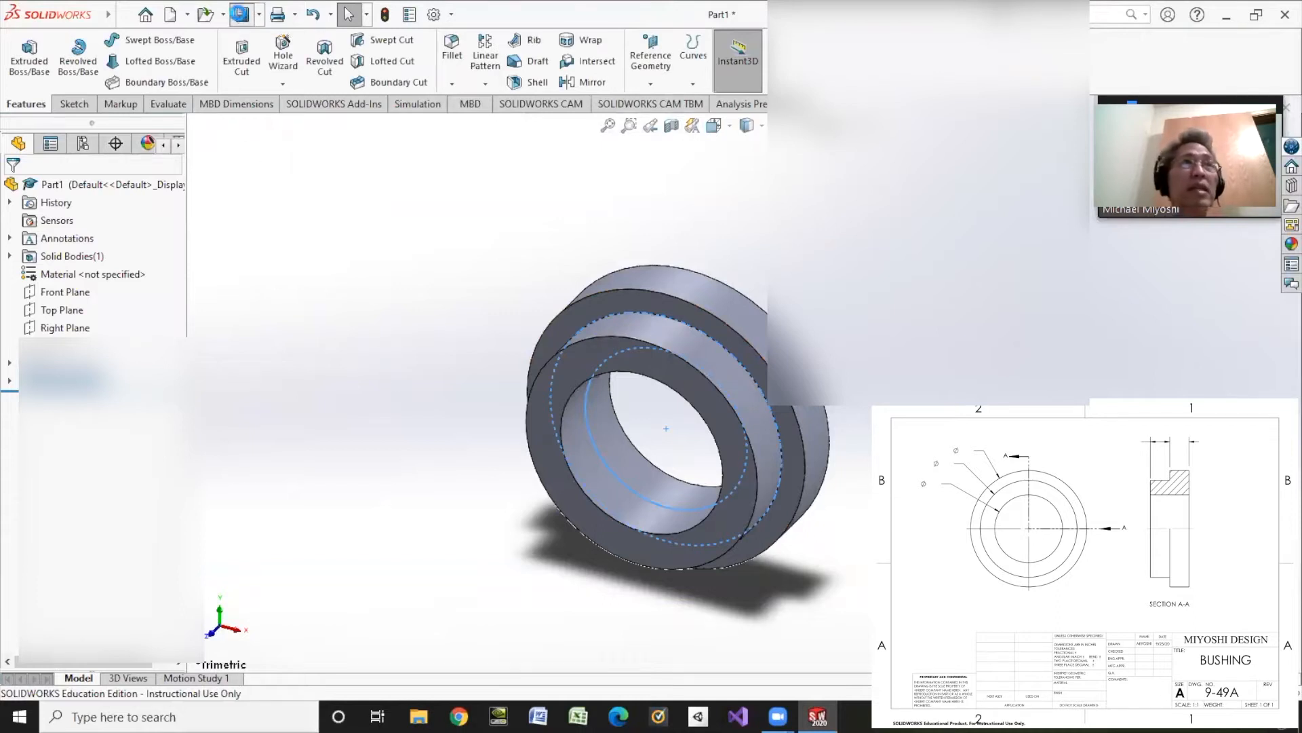
Step: Save the part as 9-49A in the SolidWorks folder
{"action": "left_click", "coordinate": [240, 14]}
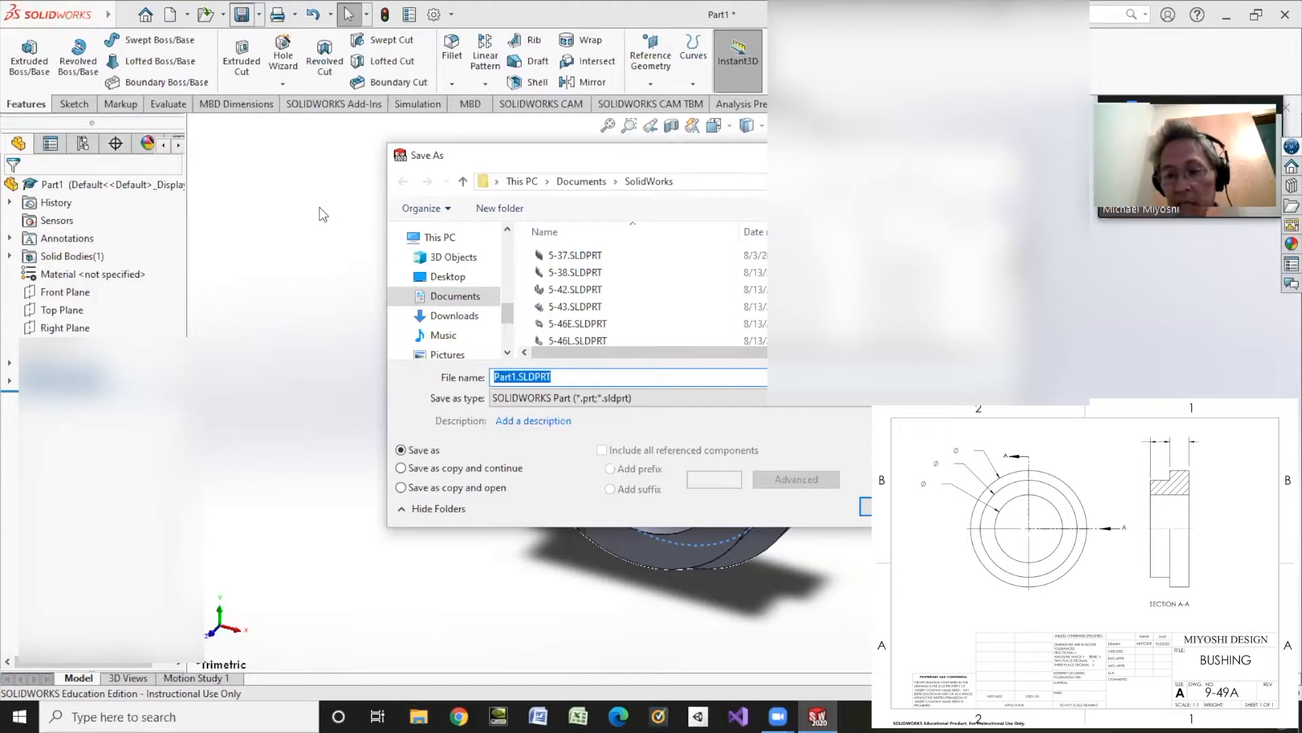
{"action": "type", "text": "9-49A"}
{"action": "key", "text": "Return"}
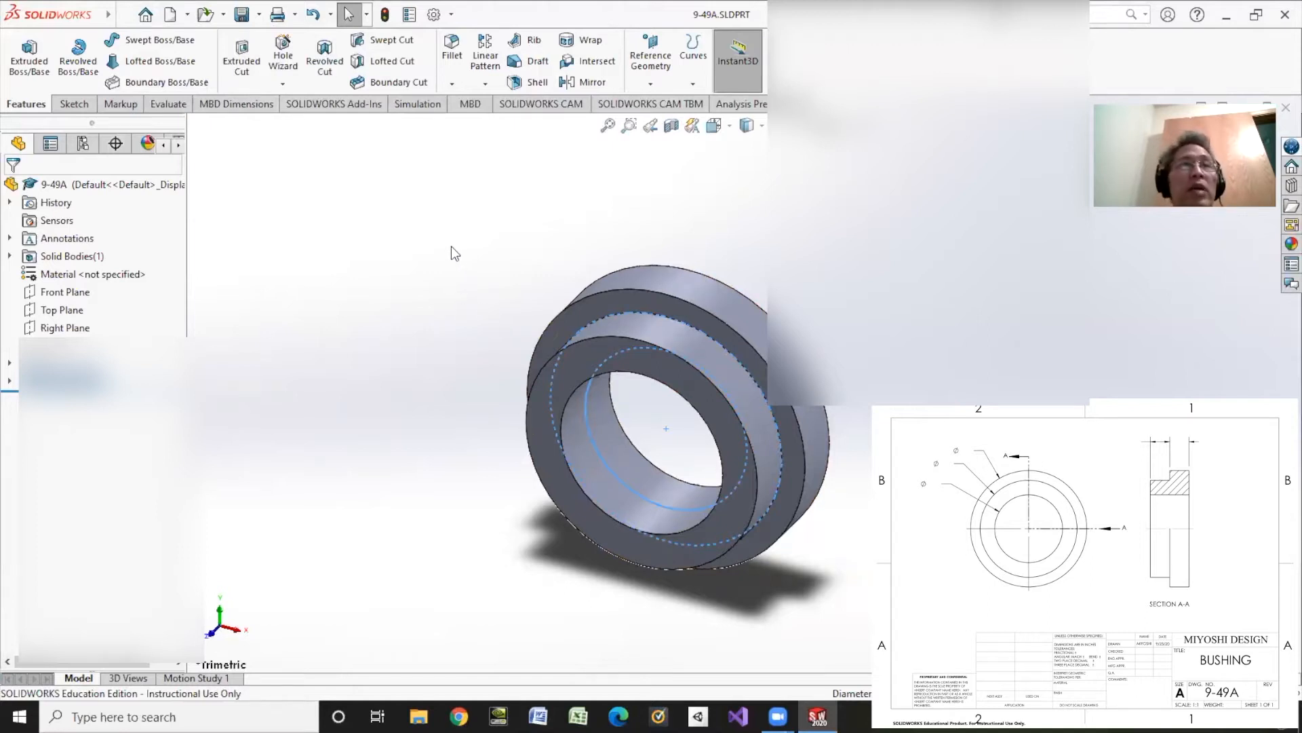
Step: Create a drawing from the bushing part on an A (ANSI) Landscape sheet with the standard sheet format
{"action": "left_click", "coordinate": [187, 14]}
{"action": "left_click", "coordinate": [216, 57]}
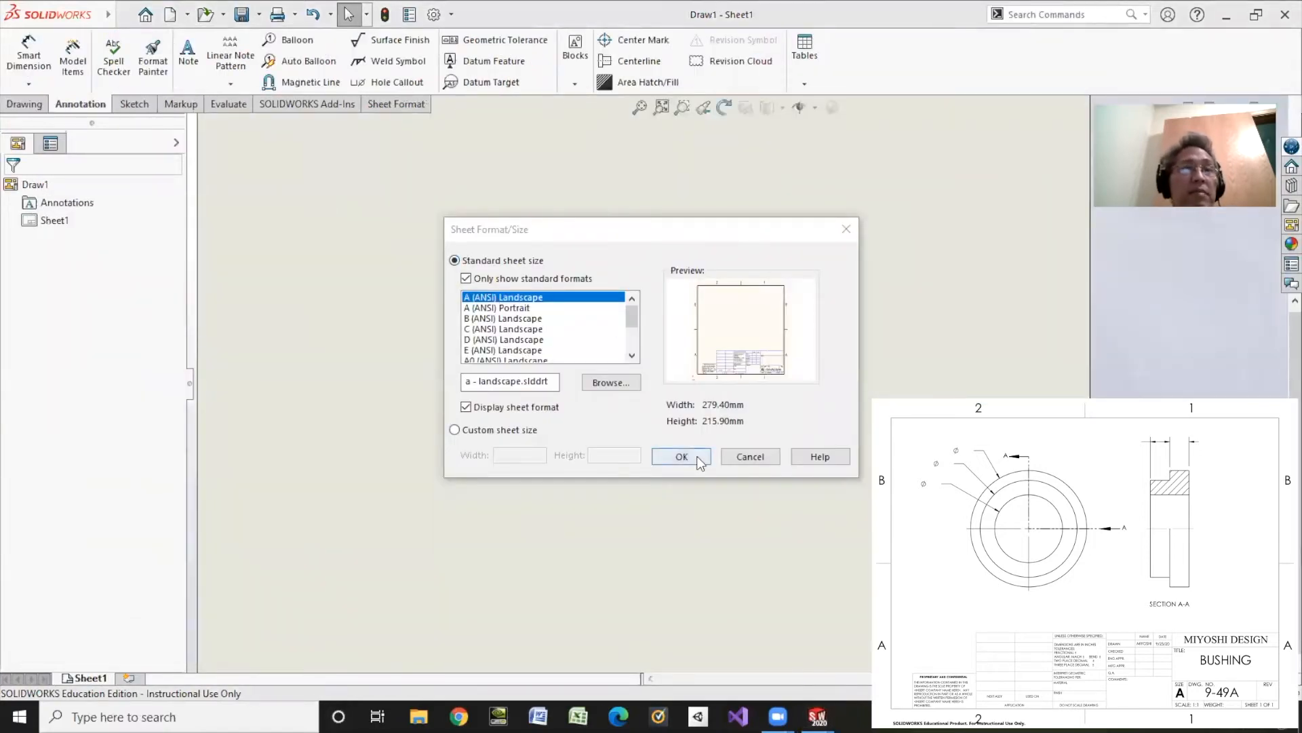
{"action": "left_click", "coordinate": [685, 458]}
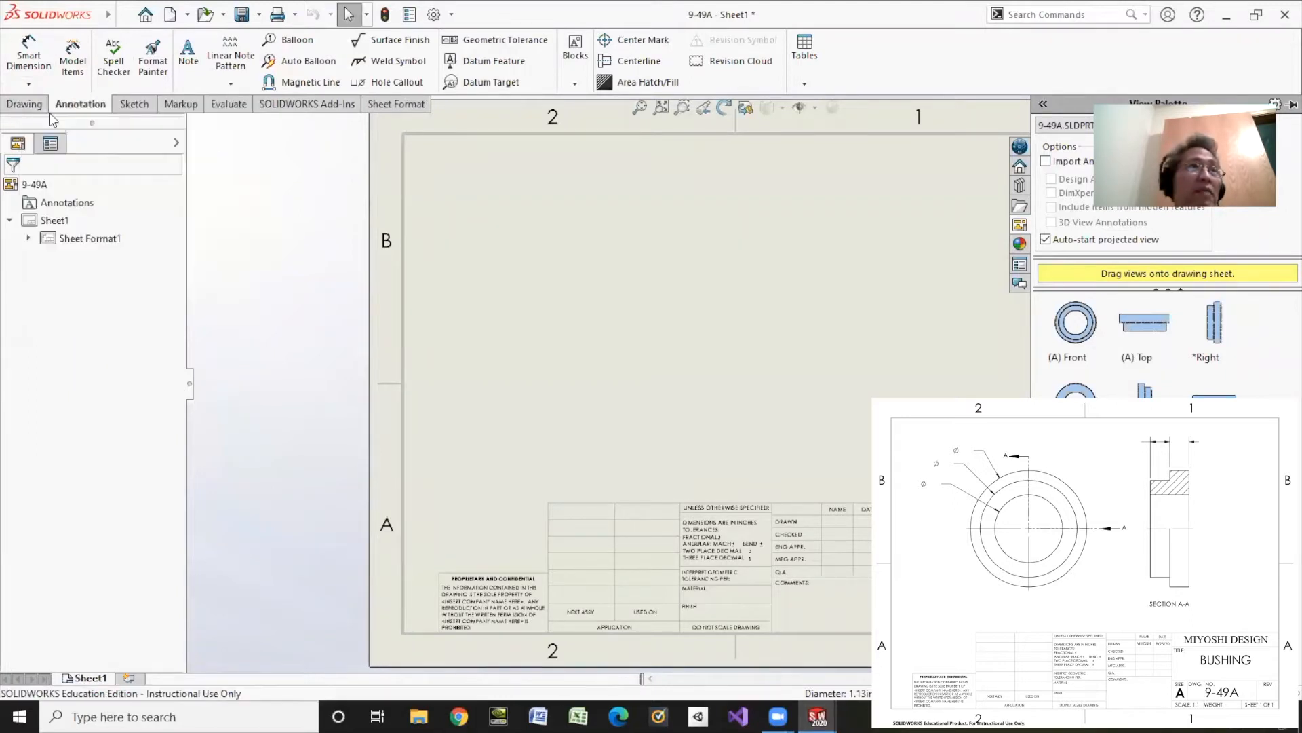
Step: Insert a front model view of part 9-49A without projected views and position it in the upper-left area of the sheet
{"action": "left_click", "coordinate": [50, 144]}
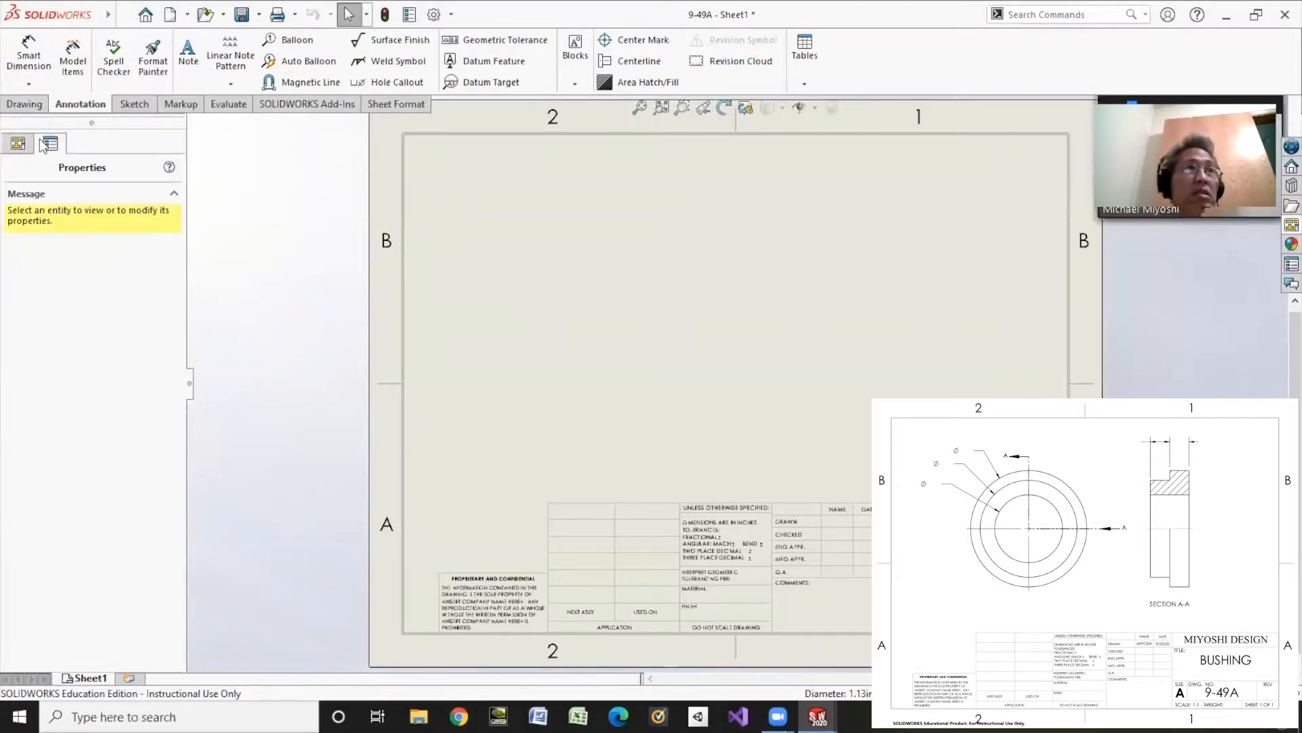
{"action": "left_click", "coordinate": [20, 143]}
{"action": "left_click", "coordinate": [25, 104]}
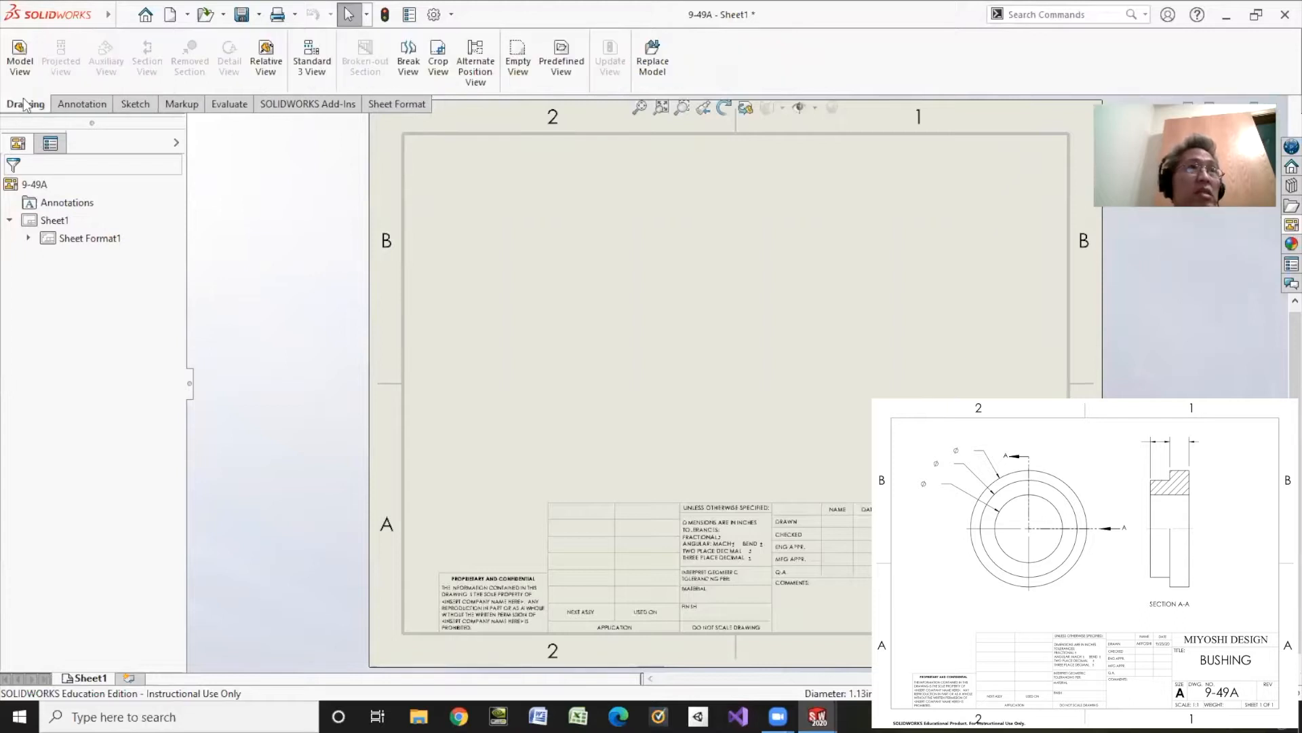
{"action": "left_click", "coordinate": [19, 60]}
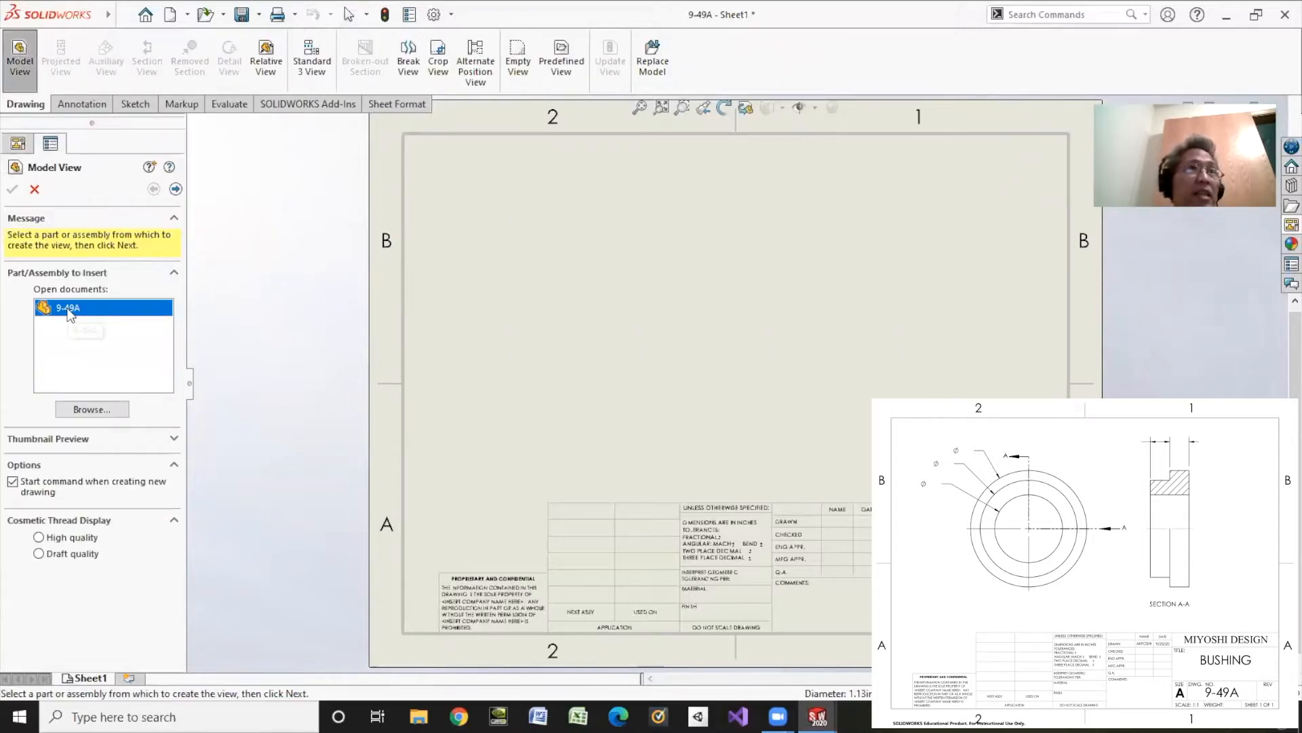
{"action": "left_click", "coordinate": [176, 189]}
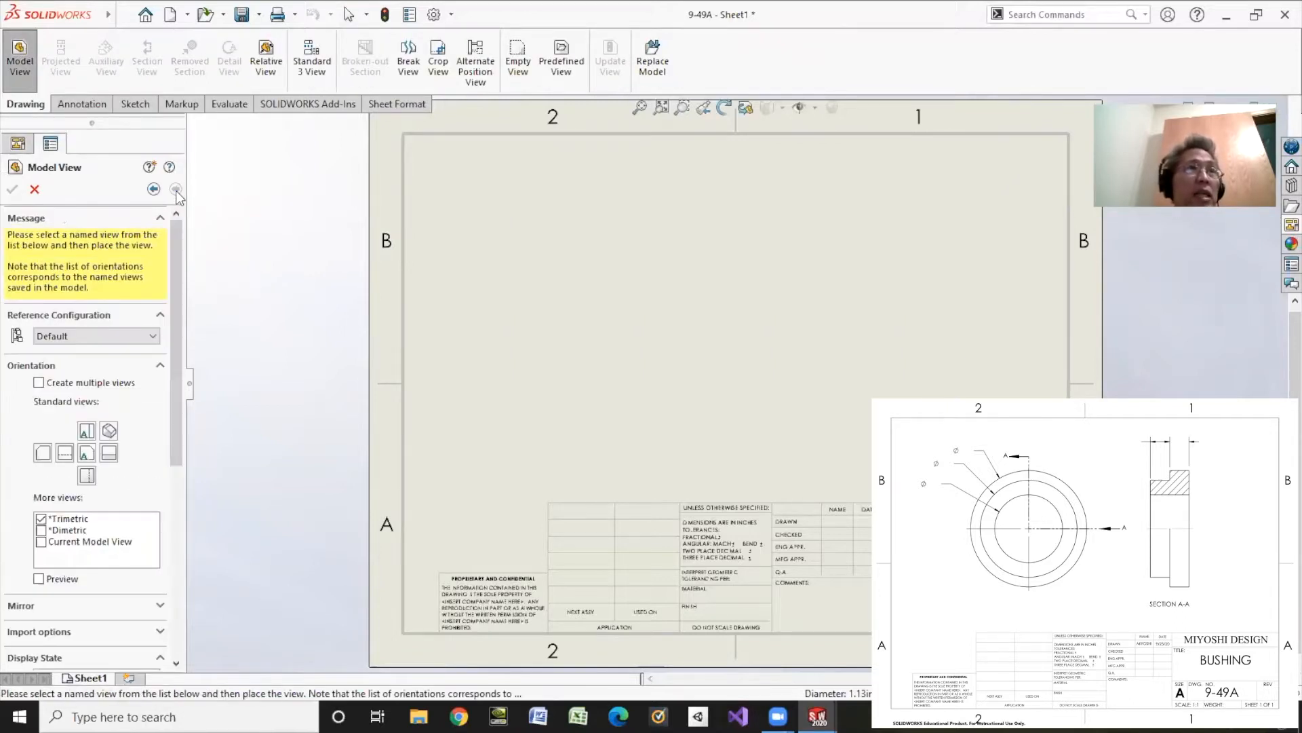
{"action": "left_click", "coordinate": [87, 454]}
{"action": "left_click_drag", "start_coordinate": [178, 358], "coordinate": [188, 567]}
{"action": "left_click", "coordinate": [63, 371]}
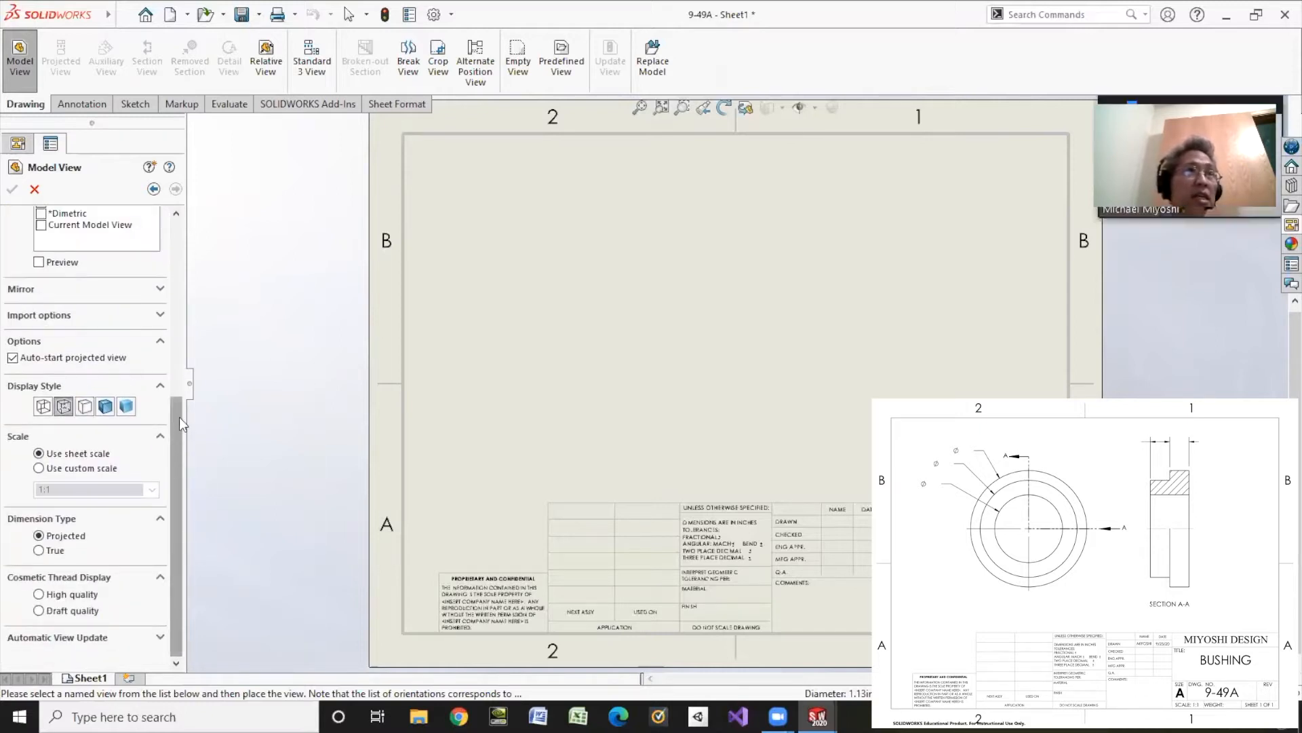
{"action": "scroll", "coordinate": [156, 372], "scroll_direction": "up", "scroll_amount": 5}
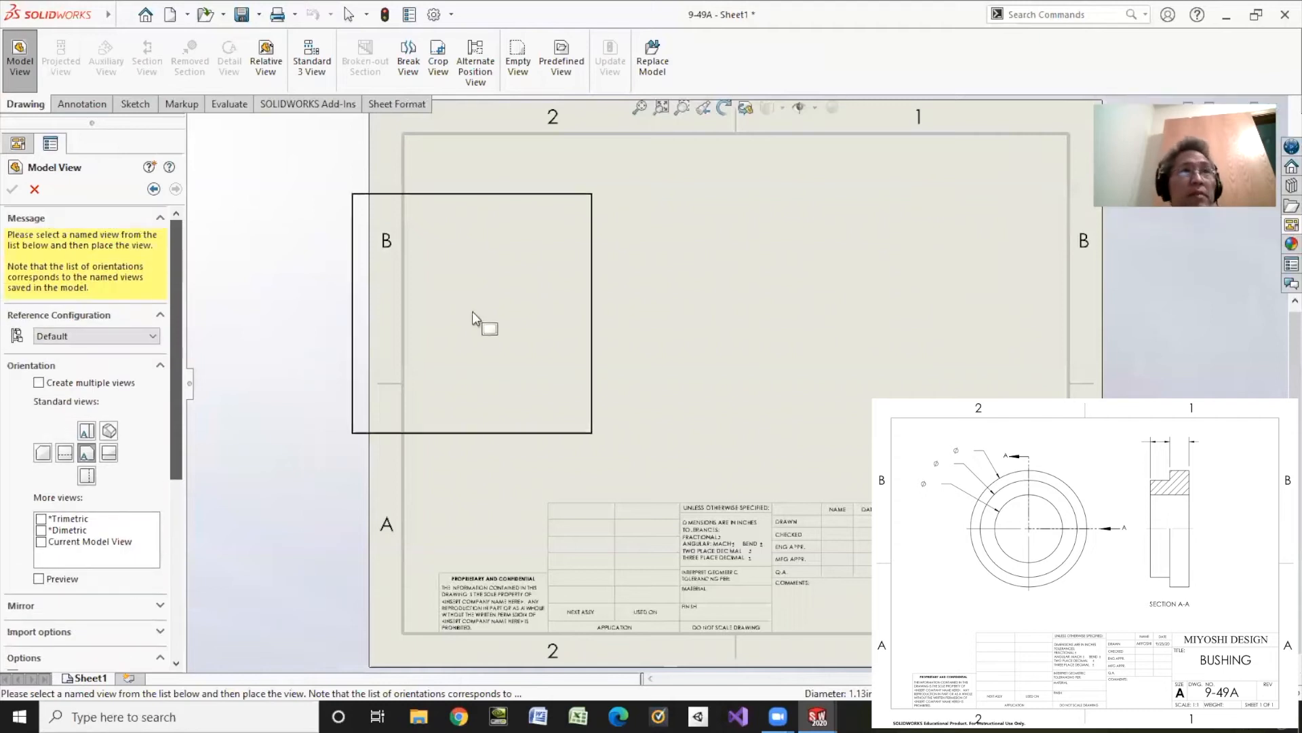
{"action": "left_click", "coordinate": [625, 372]}
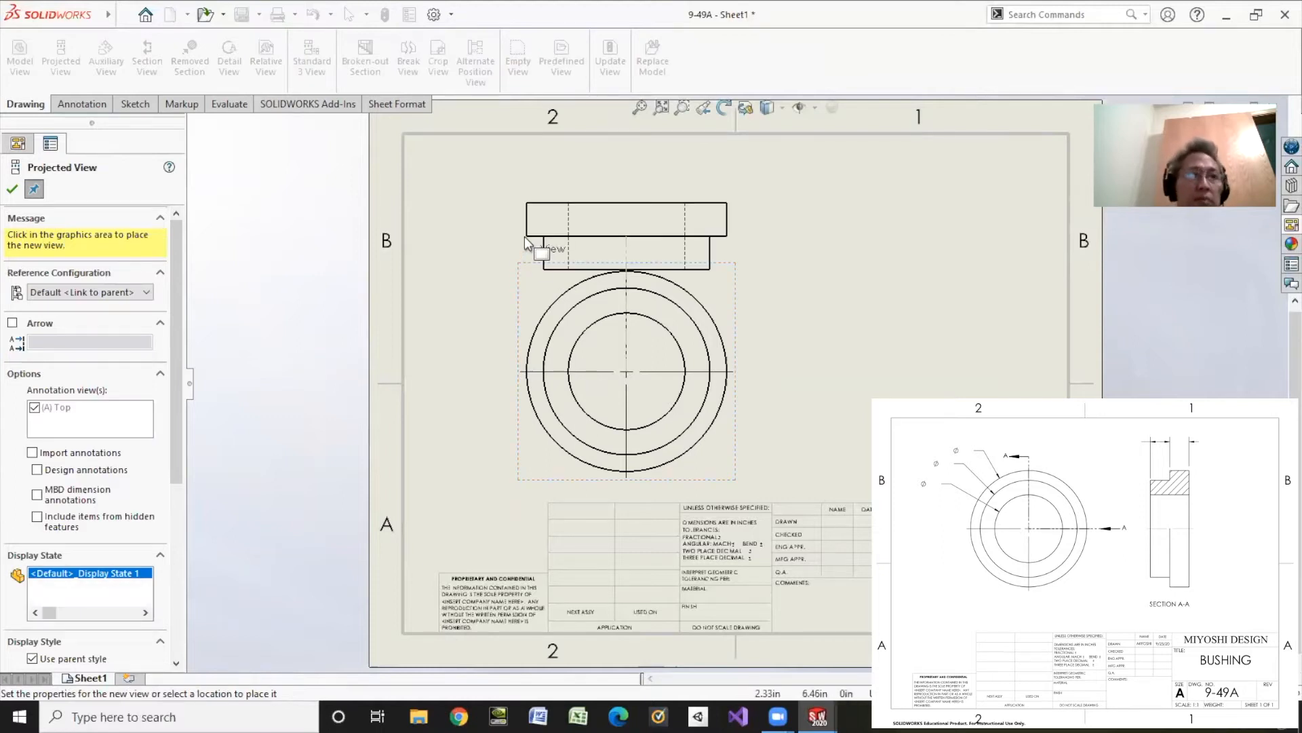
{"action": "key", "text": "Escape"}
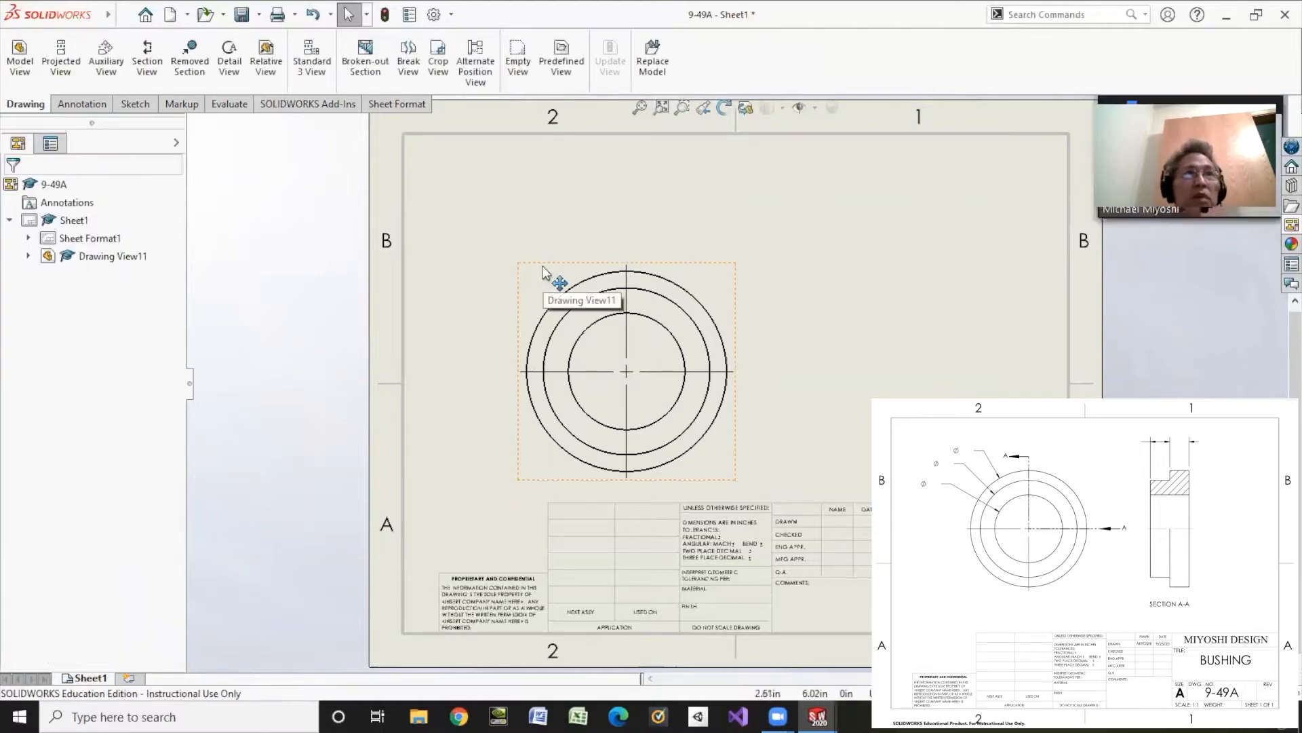
{"action": "mouse_move", "coordinate": [542, 265]}
{"action": "left_mouse_down"}
{"action": "mouse_move", "coordinate": [548, 215]}
{"action": "mouse_move", "coordinate": [546, 225]}
{"action": "left_mouse_up"}
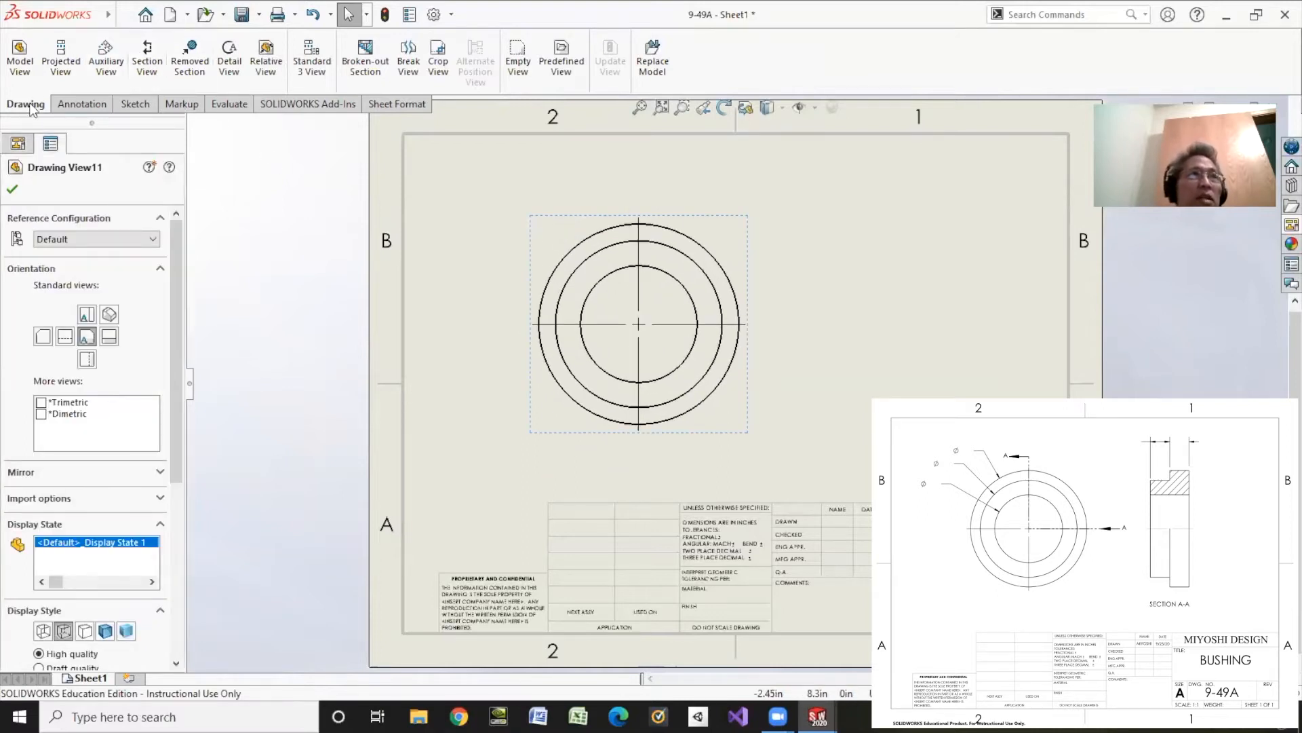
Step: Create half section A-A through the centre of the front view, place it to the right, and flip its cutting direction
{"action": "left_click", "coordinate": [147, 61]}
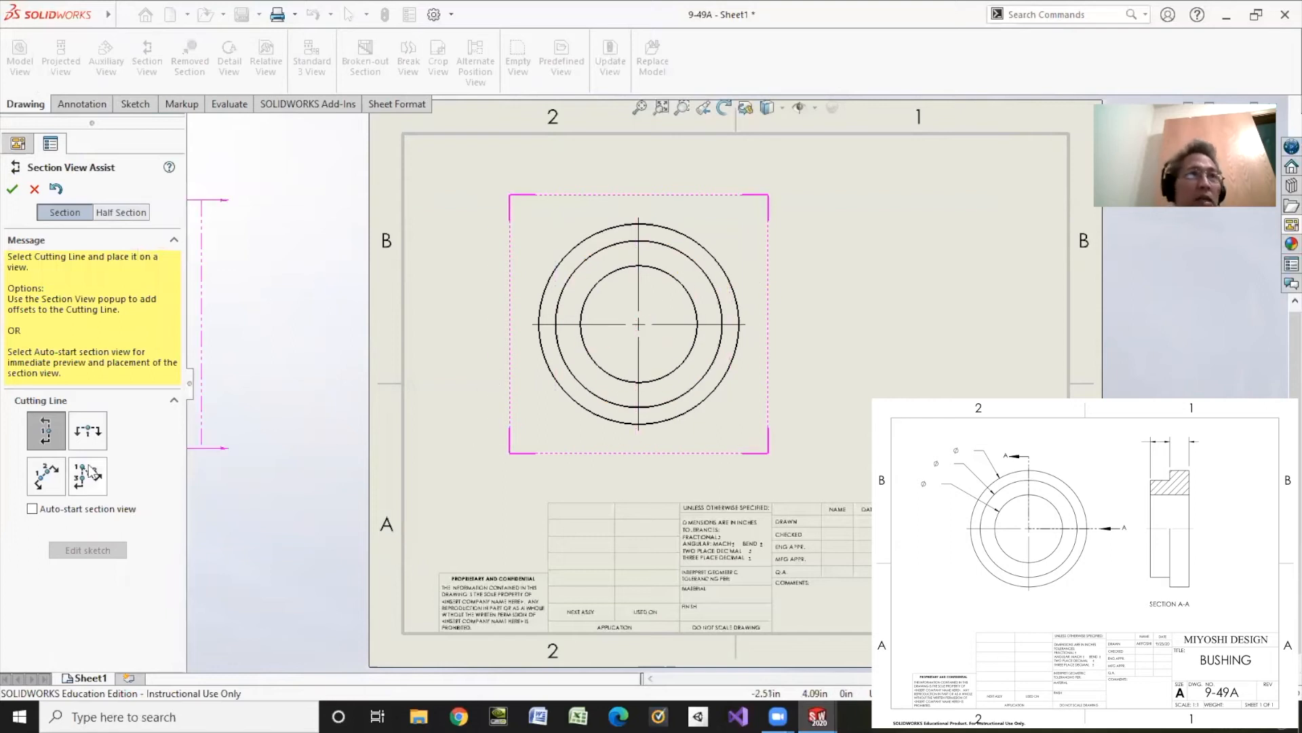
{"action": "left_click", "coordinate": [115, 211]}
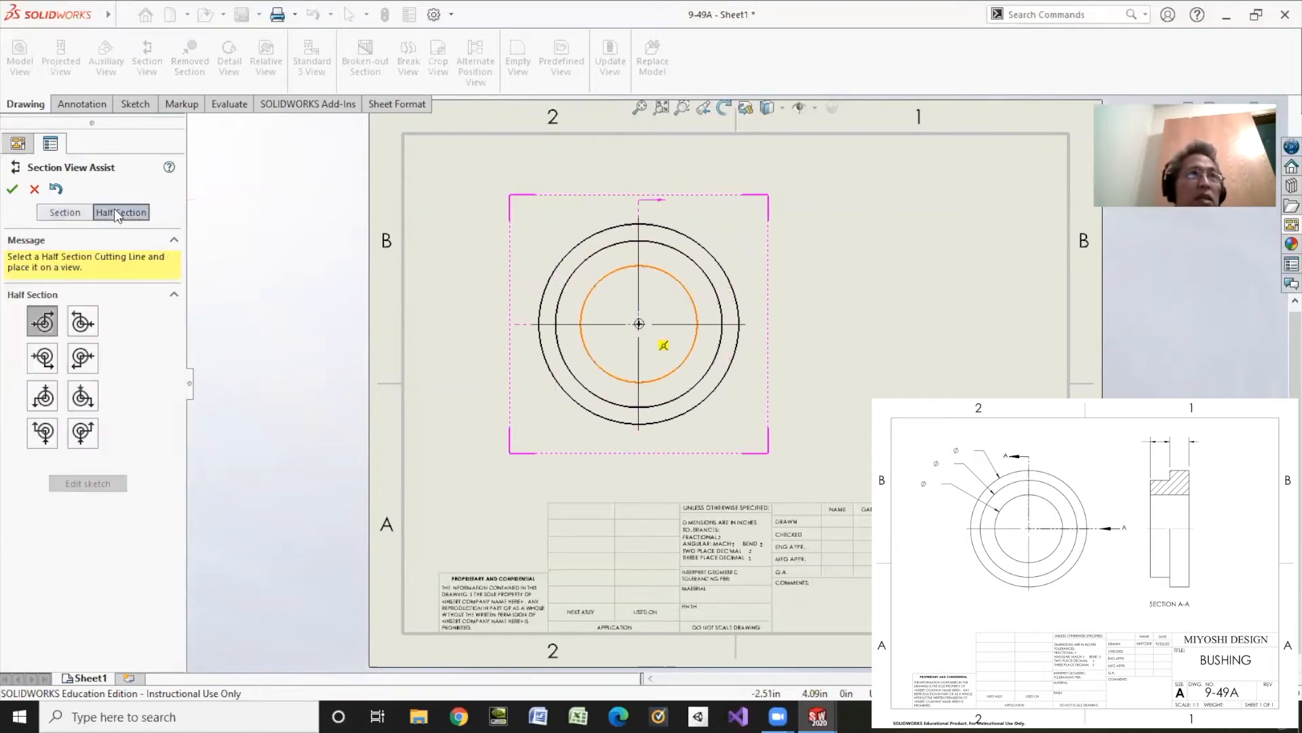
{"action": "left_click", "coordinate": [41, 321]}
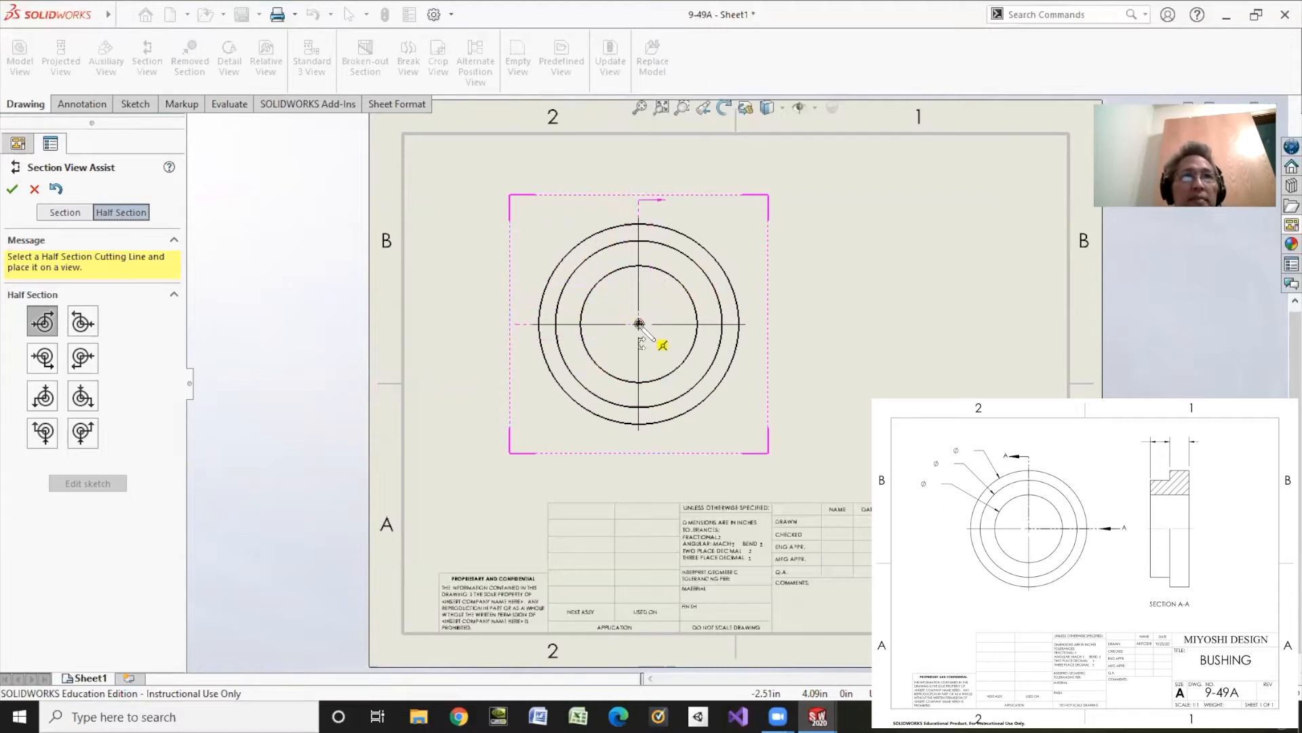
{"action": "left_click", "coordinate": [639, 324]}
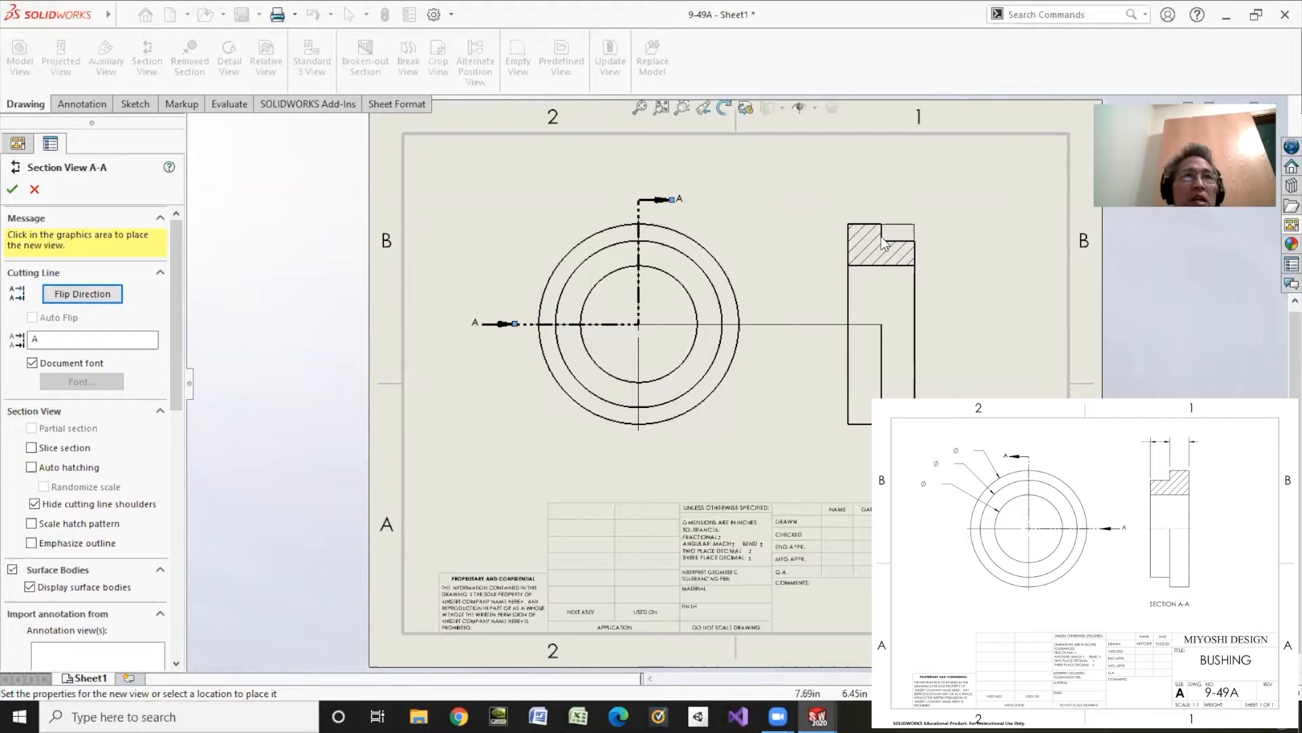
{"action": "left_click", "coordinate": [882, 238]}
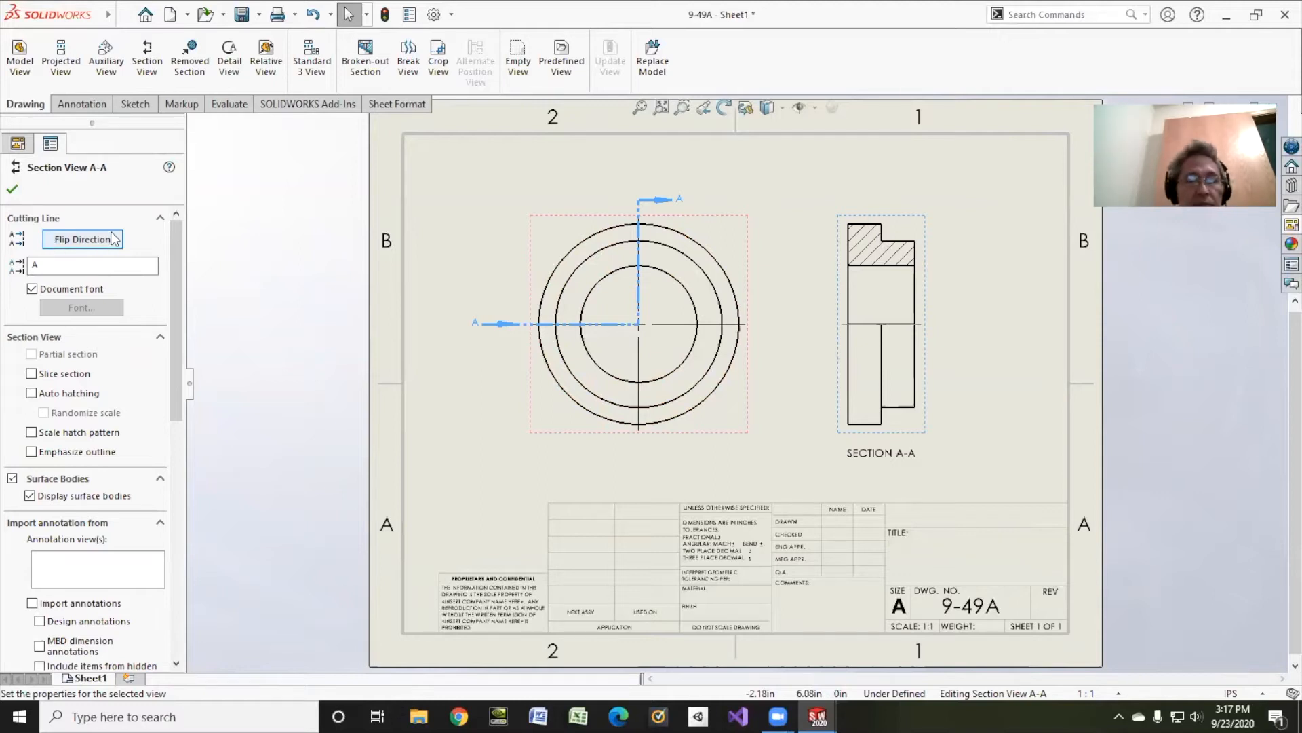
{"action": "left_click", "coordinate": [68, 242]}
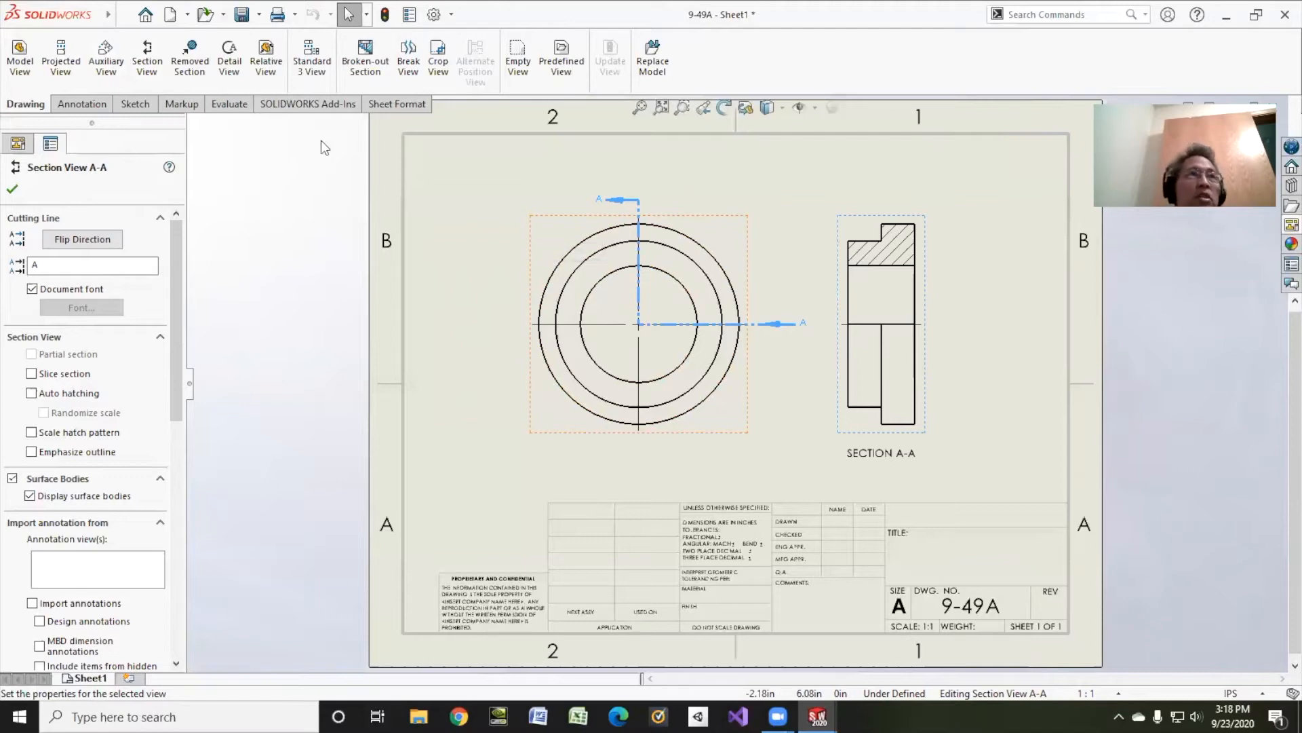
Step: Import the model dimensions from the entire model into all views, with duplicates eliminated
{"action": "left_click", "coordinate": [82, 104]}
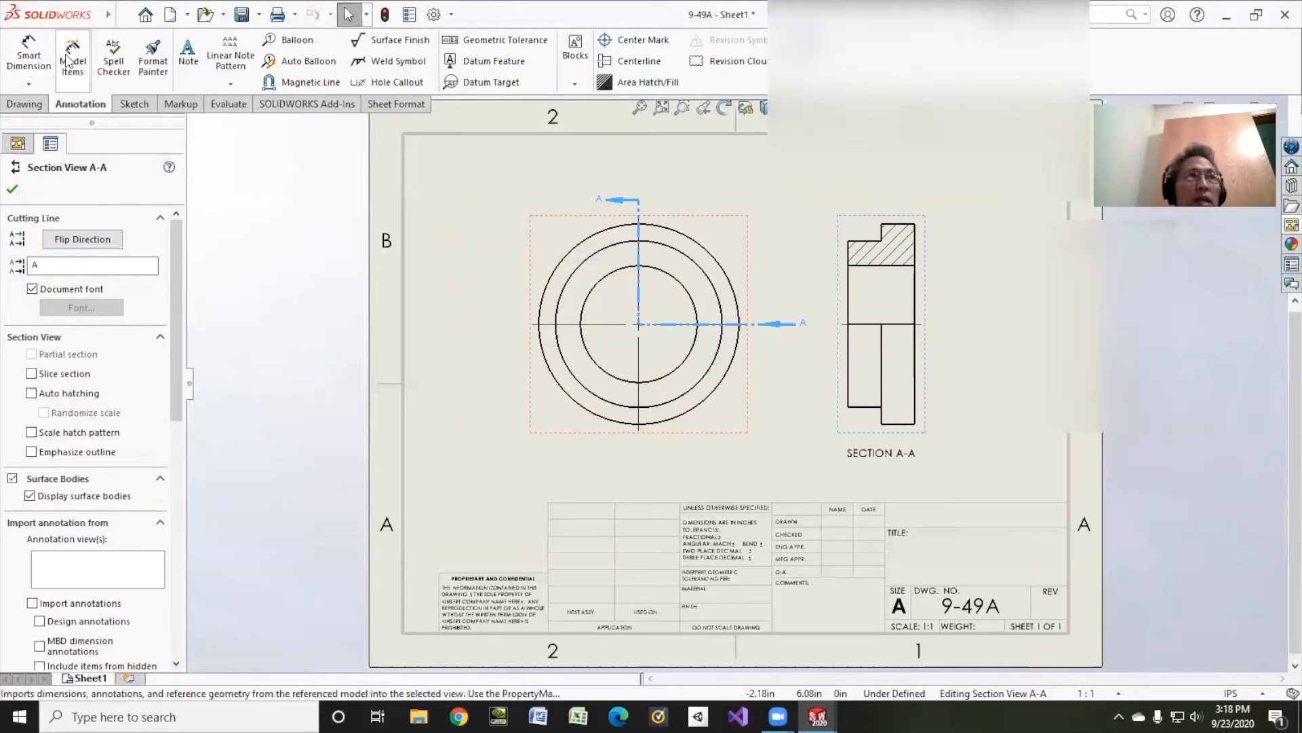
{"action": "left_click", "coordinate": [71, 57]}
{"action": "left_click", "coordinate": [71, 363]}
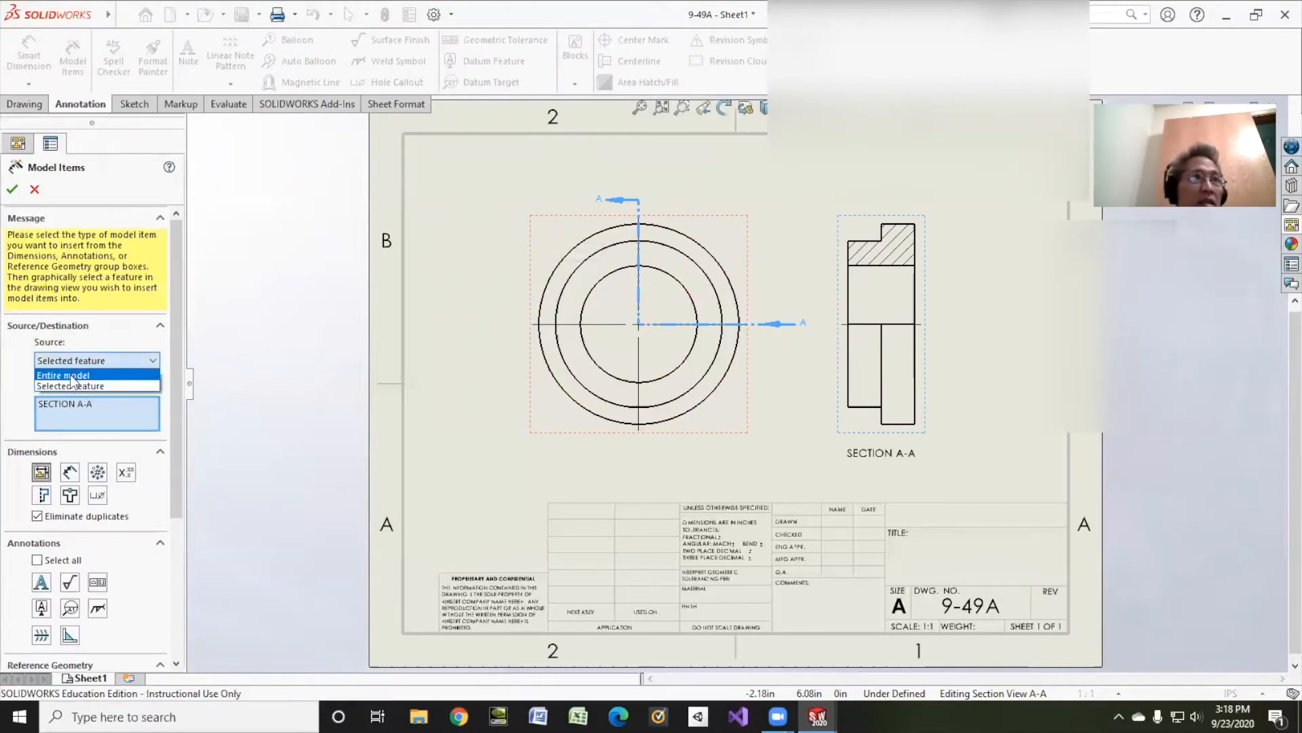
{"action": "left_click", "coordinate": [68, 383]}
{"action": "left_click", "coordinate": [39, 381]}
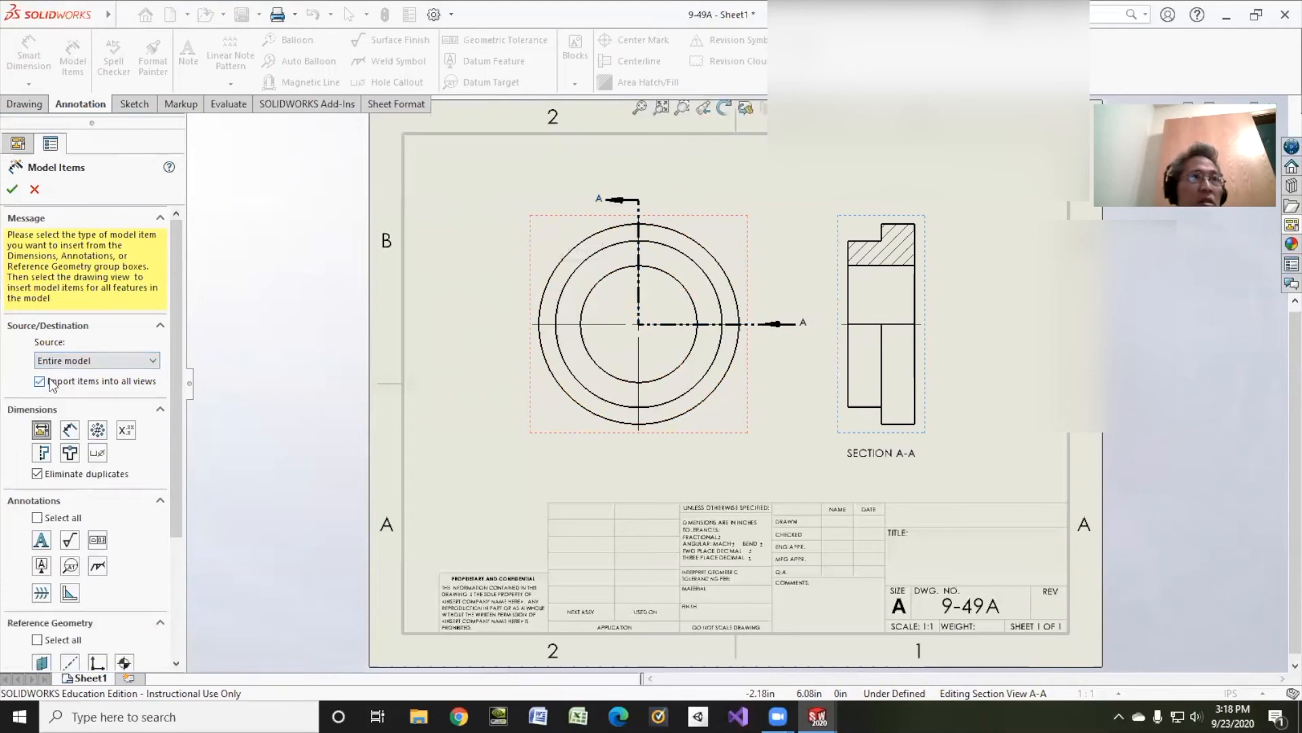
{"action": "left_click", "coordinate": [12, 190]}
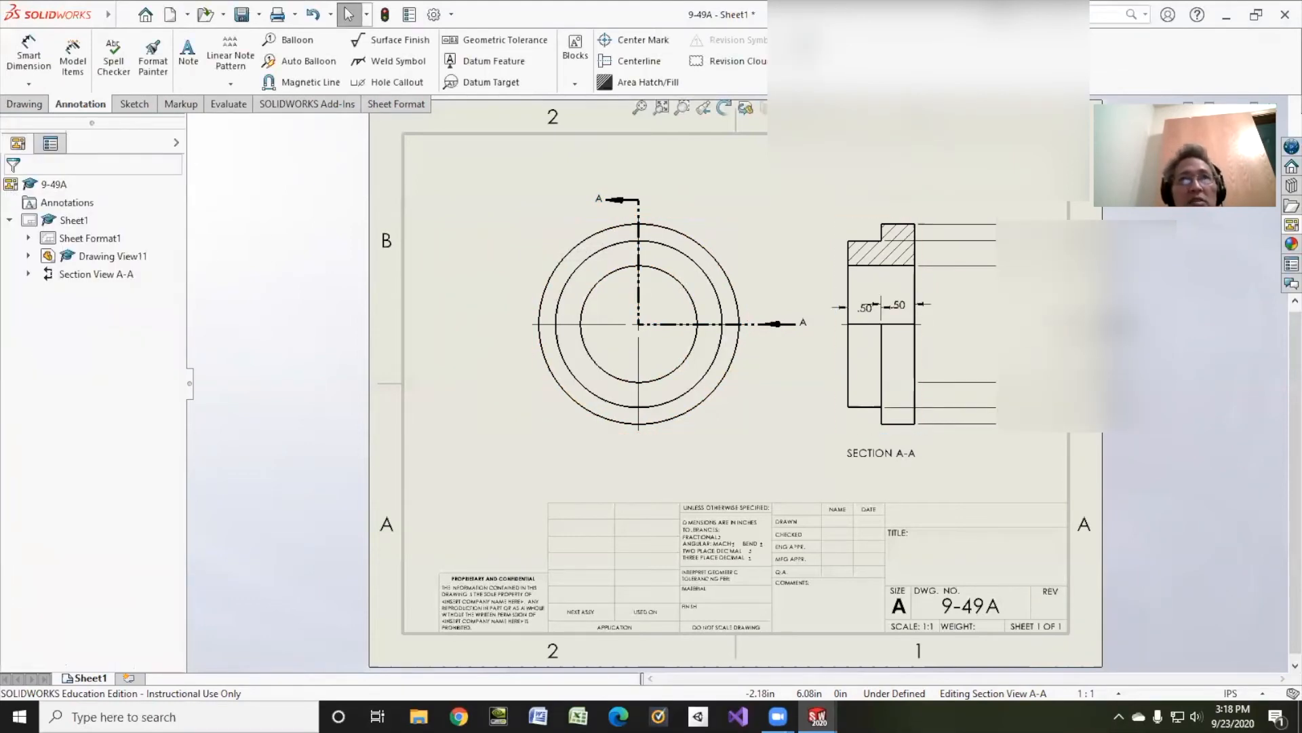
Step: Move both .50 width dimensions above section view A-A and start their extension lines at the upper edges of the part
{"action": "key", "text": "Delete"}
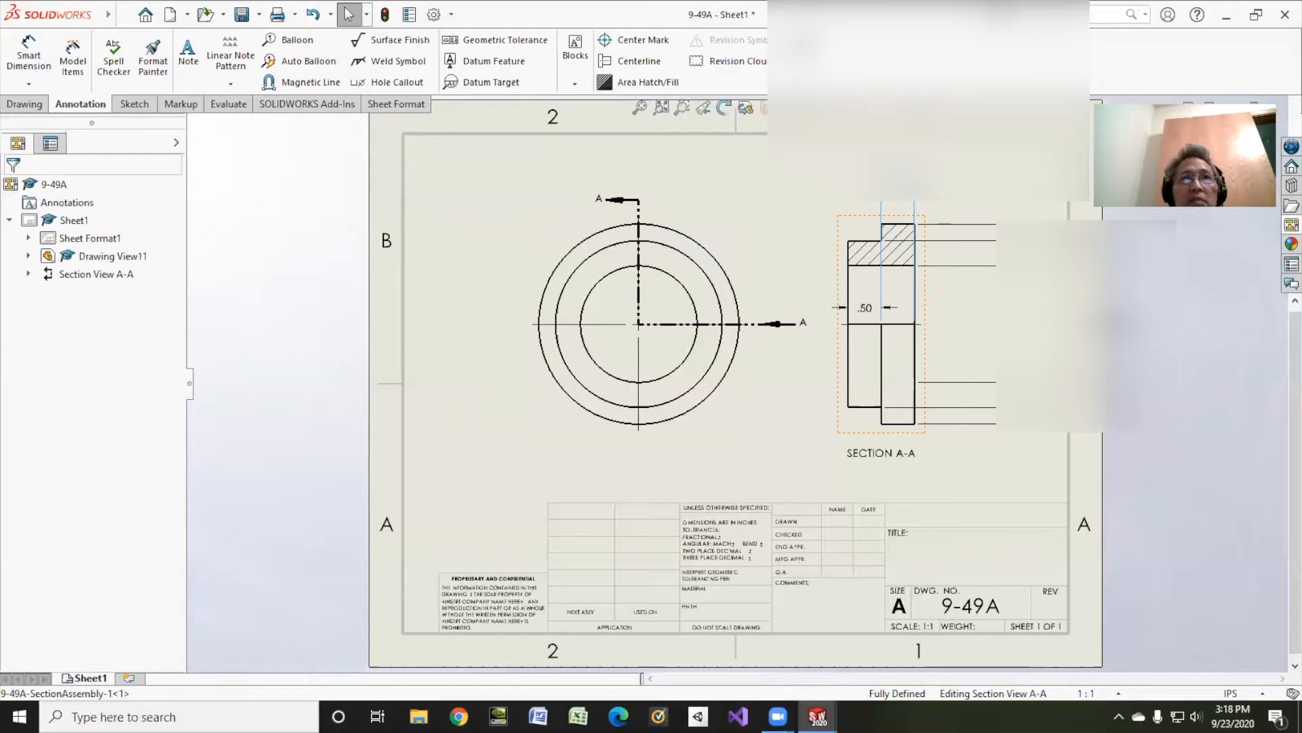
{"action": "left_click_drag", "start_coordinate": [899, 189], "coordinate": [897, 196]}
{"action": "left_click_drag", "start_coordinate": [866, 309], "coordinate": [857, 195]}
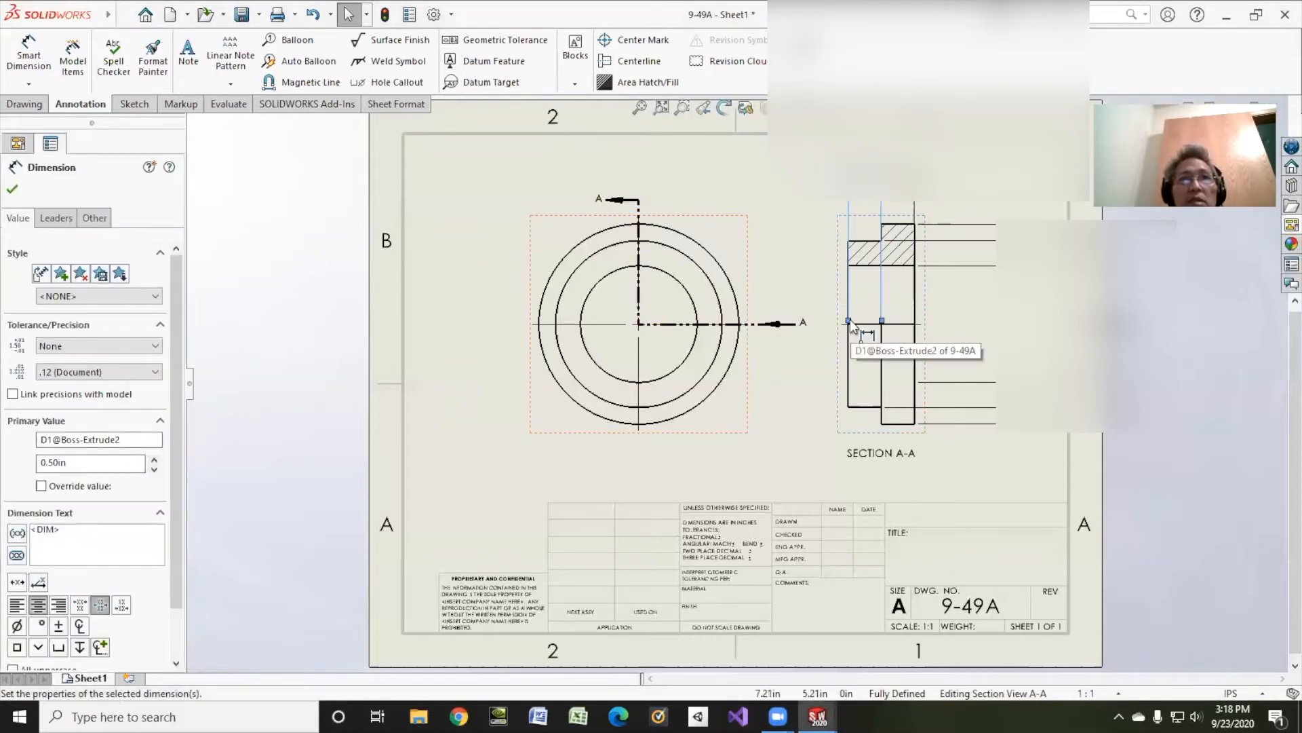
{"action": "left_click_drag", "start_coordinate": [849, 321], "coordinate": [849, 237]}
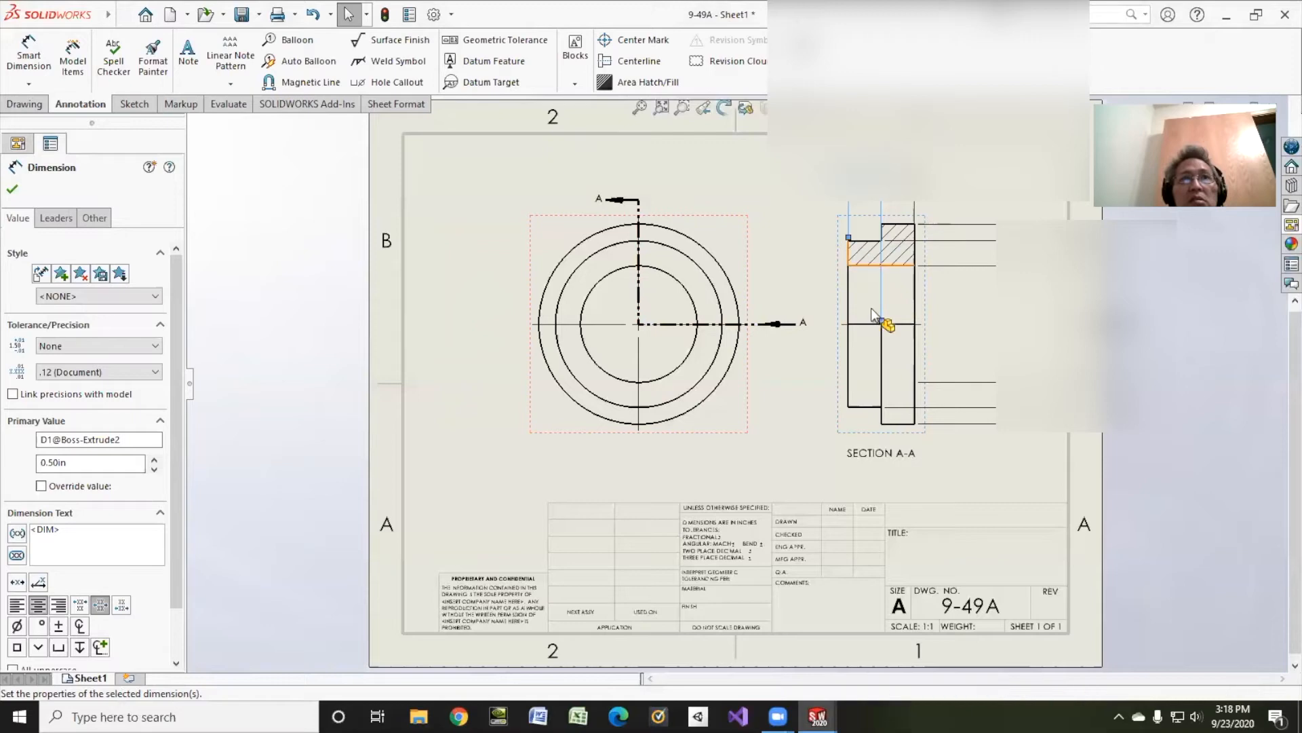
{"action": "left_click", "coordinate": [903, 193]}
{"action": "left_click_drag", "start_coordinate": [908, 206], "coordinate": [882, 217]}
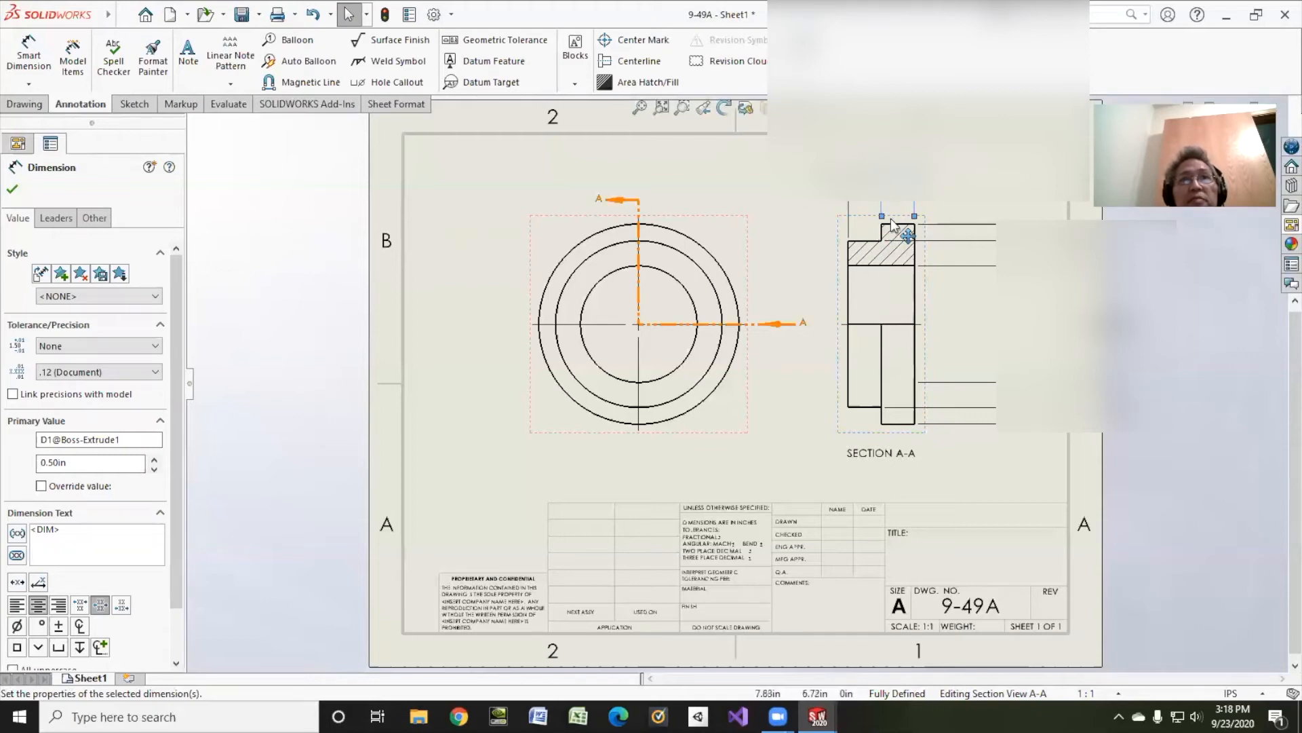
Step: Try to move the 1.75 diameter dimension from section view A-A onto the front view, and undo each attempt
{"action": "left_click_drag", "start_coordinate": [1084, 324], "coordinate": [856, 312]}
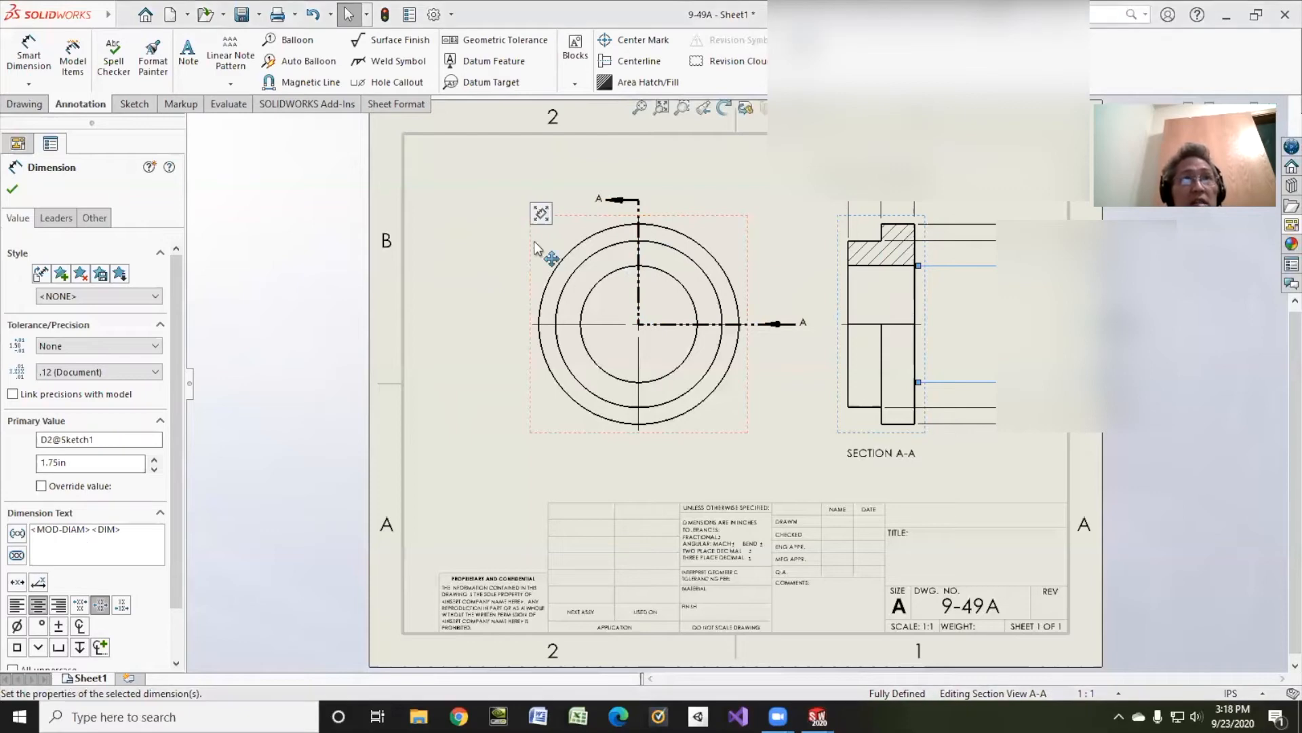
{"action": "left_click", "coordinate": [976, 308]}
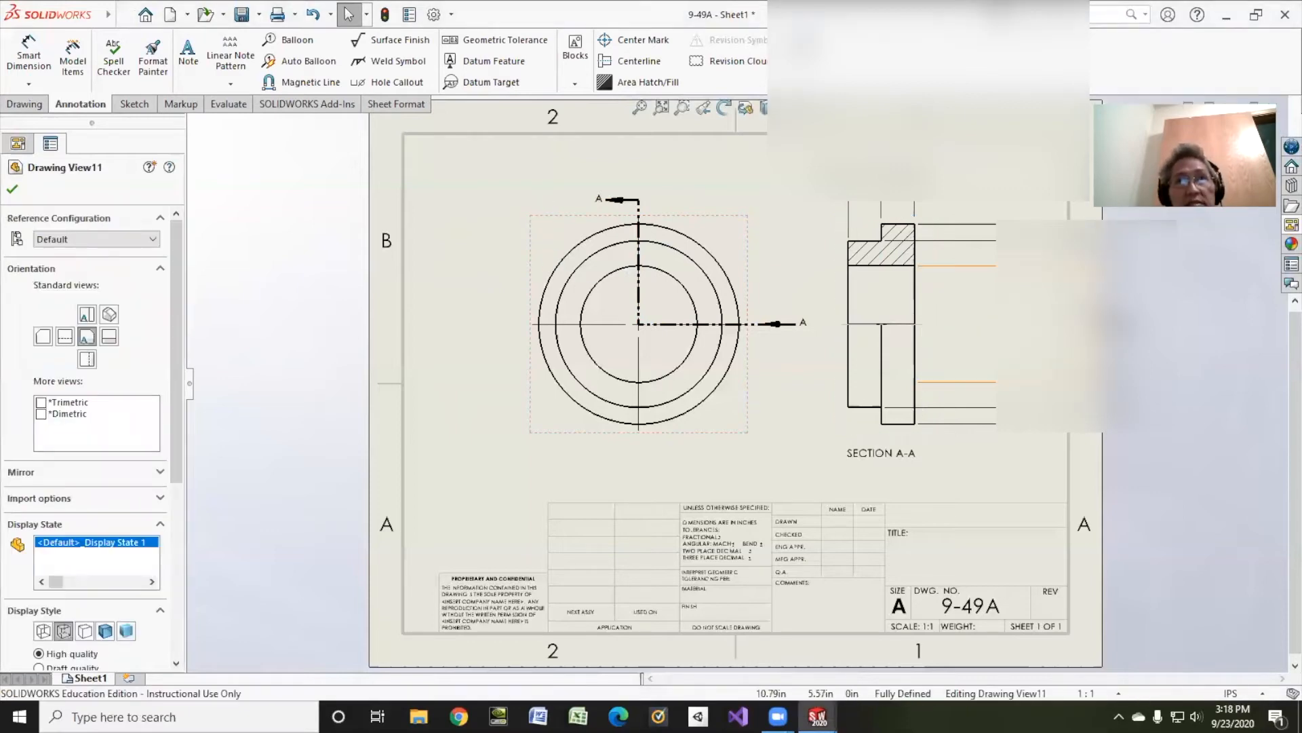
{"action": "left_click_drag", "start_coordinate": [1023, 321], "coordinate": [483, 222]}
{"action": "key", "text": "super"}
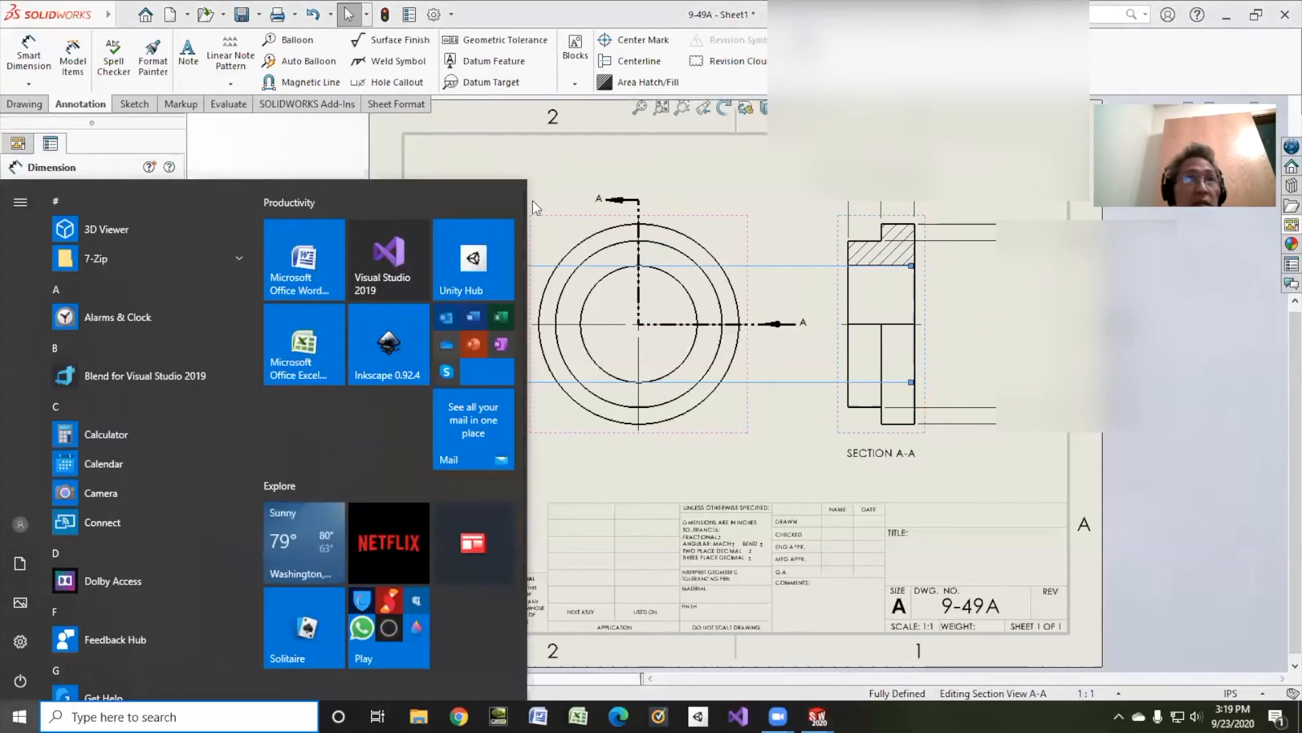
{"action": "left_click", "coordinate": [557, 163]}
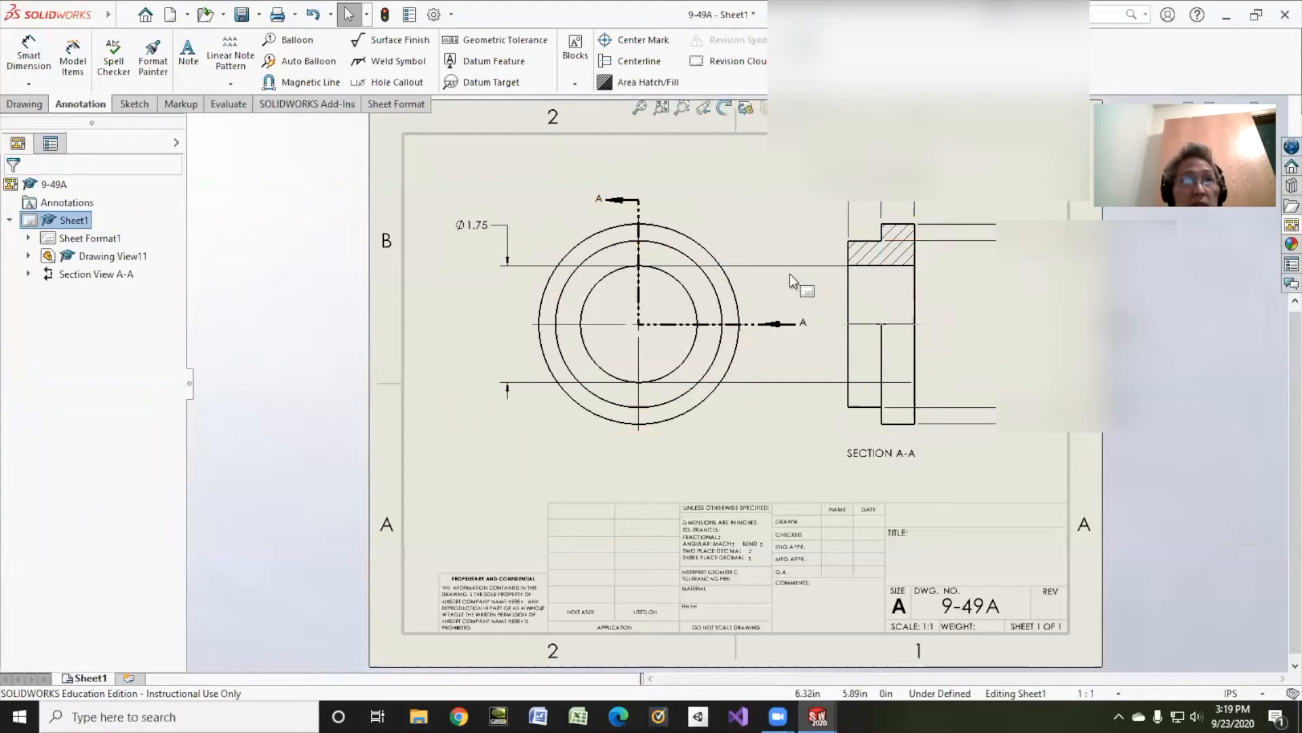
{"action": "key", "text": "ctrl+z"}
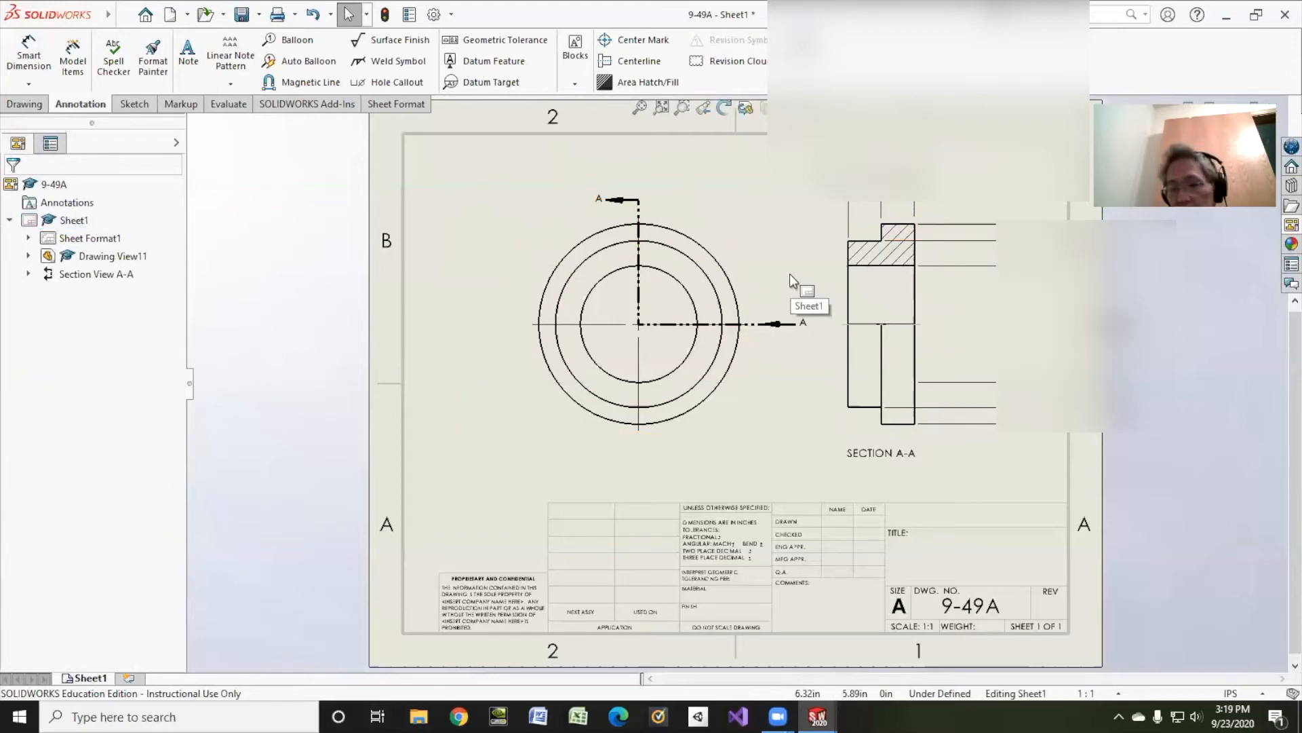
{"action": "left_click_drag", "start_coordinate": [951, 312], "coordinate": [580, 234]}
{"action": "key", "text": "super"}
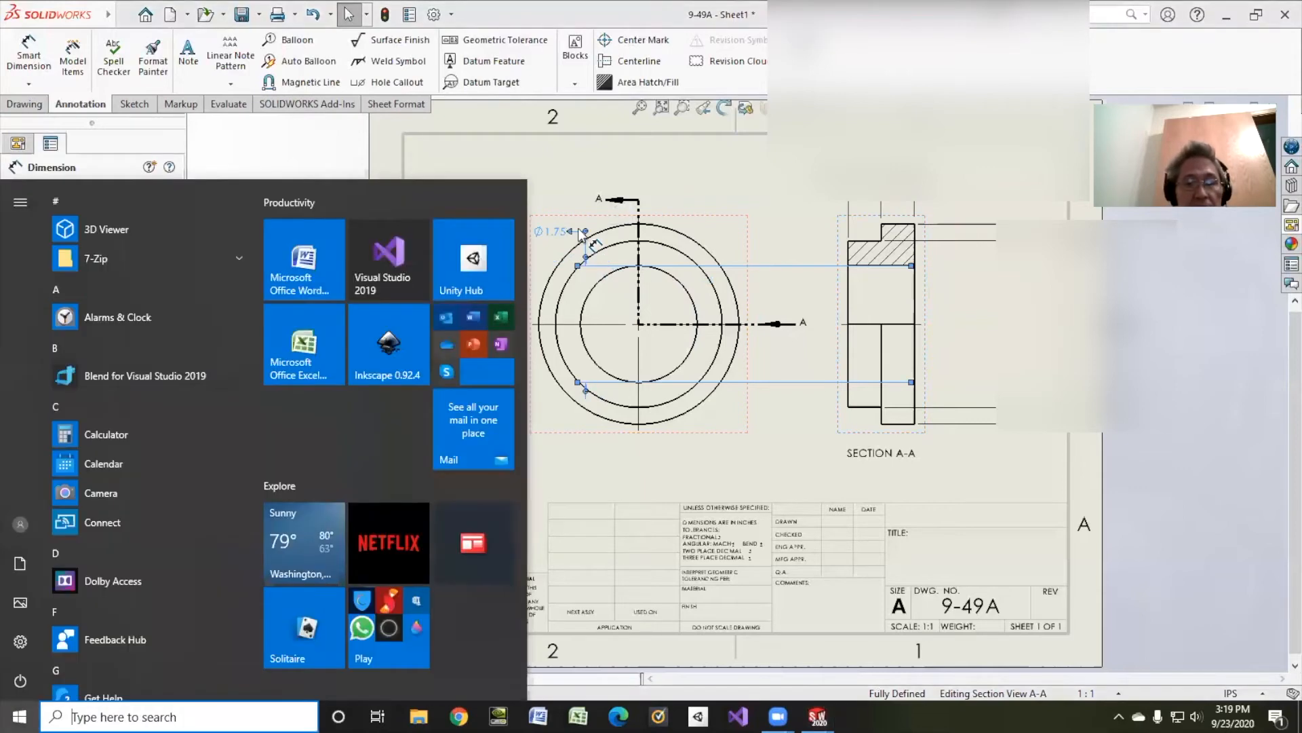
{"action": "key", "text": "super"}
{"action": "key", "text": "ctrl+z"}
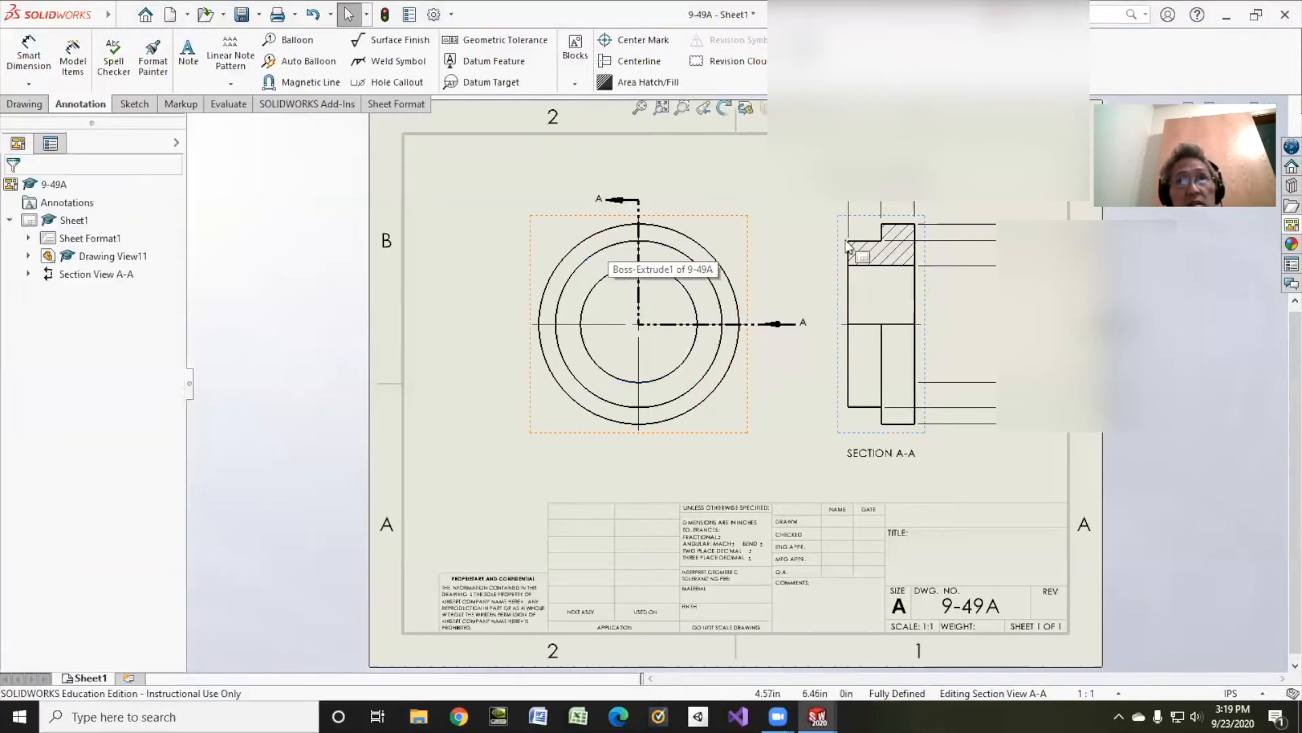
{"action": "left_click_drag", "start_coordinate": [1091, 348], "coordinate": [612, 277]}
{"action": "key", "text": "ctrl+z"}
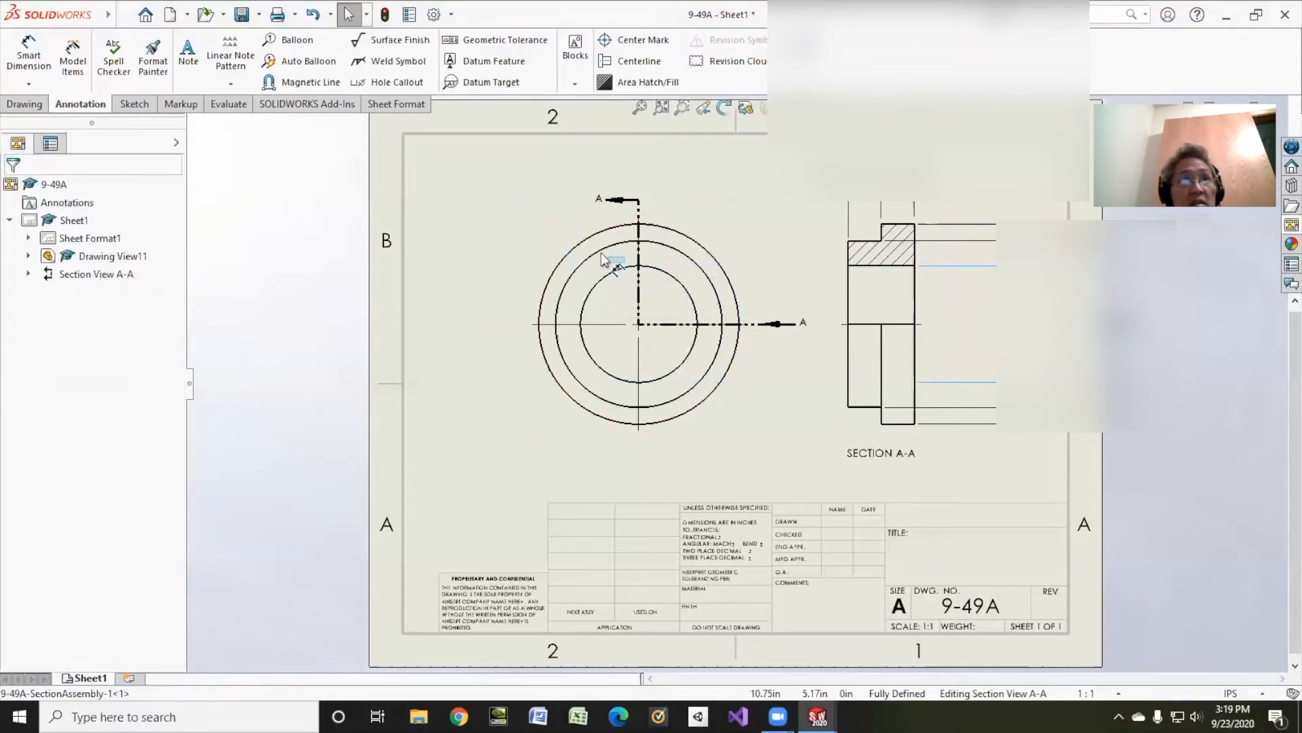
Step: Copy the 1.75 bore diameter dimension from section view A-A to the front view, placing it above and left of the circles
{"action": "left_click_drag", "start_coordinate": [480, 185], "coordinate": [509, 205], "text": "shift"}
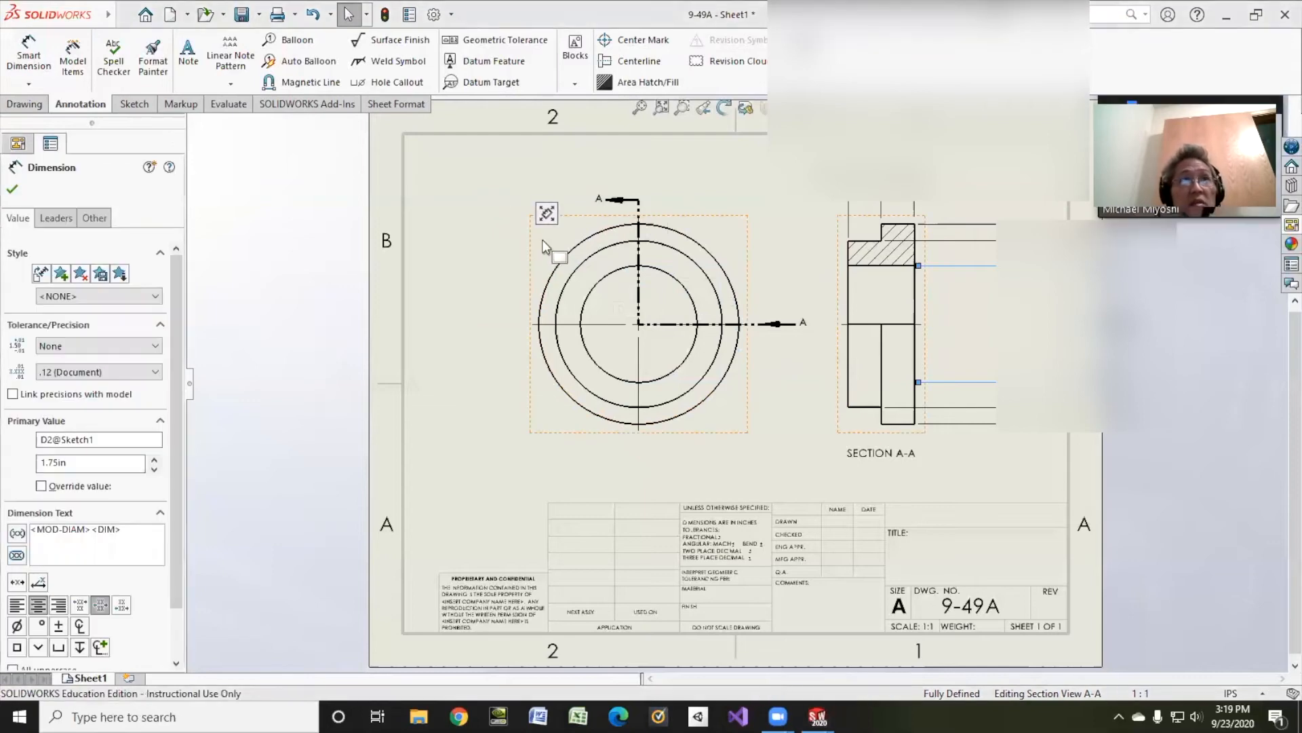
{"action": "left_click", "coordinate": [613, 302]}
{"action": "mouse_move", "coordinate": [1112, 322]}
{"action": "left_mouse_down", "text": "shift"}
{"action": "mouse_move", "coordinate": [1181, 319]}
{"action": "mouse_move", "coordinate": [551, 238]}
{"action": "mouse_move", "coordinate": [570, 251]}
{"action": "mouse_move", "coordinate": [499, 175]}
{"action": "mouse_move", "coordinate": [496, 190]}
{"action": "left_mouse_up", "text": "shift"}
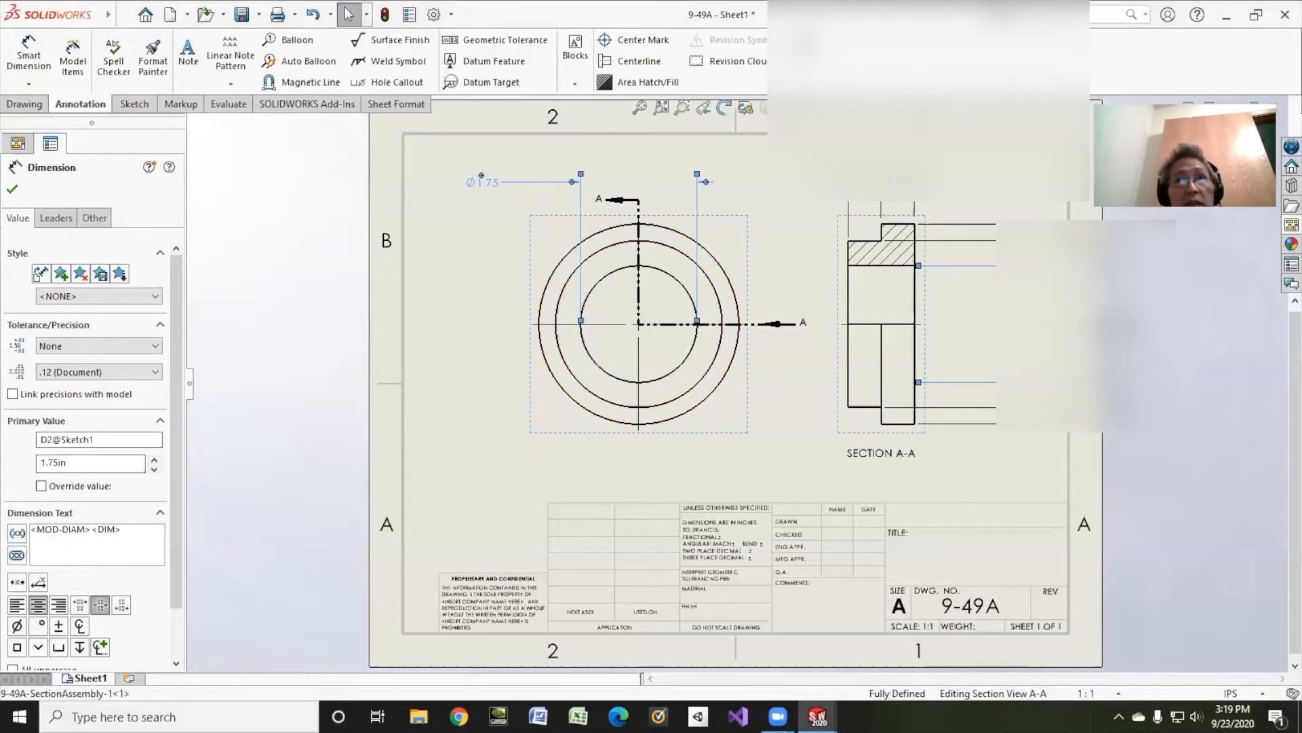
{"action": "left_click_drag", "start_coordinate": [556, 238], "coordinate": [540, 236], "text": "ctrl"}
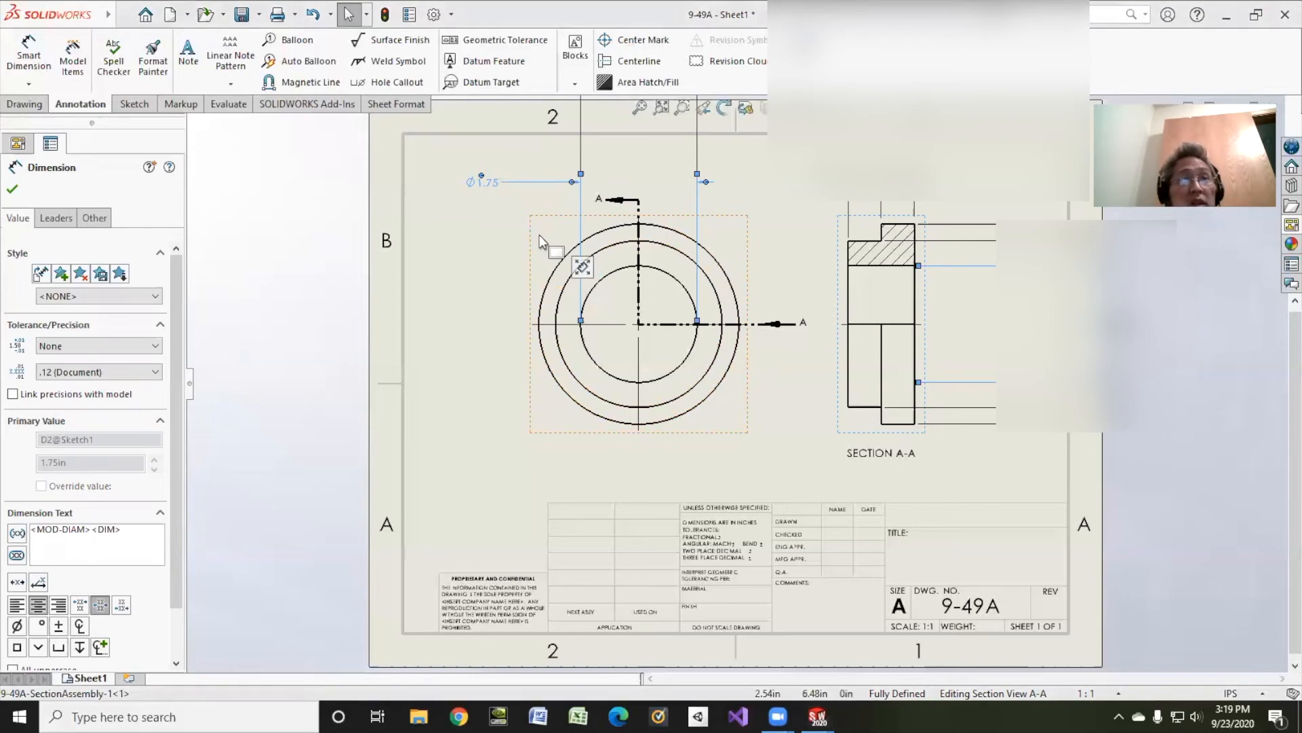
{"action": "left_click", "coordinate": [699, 155]}
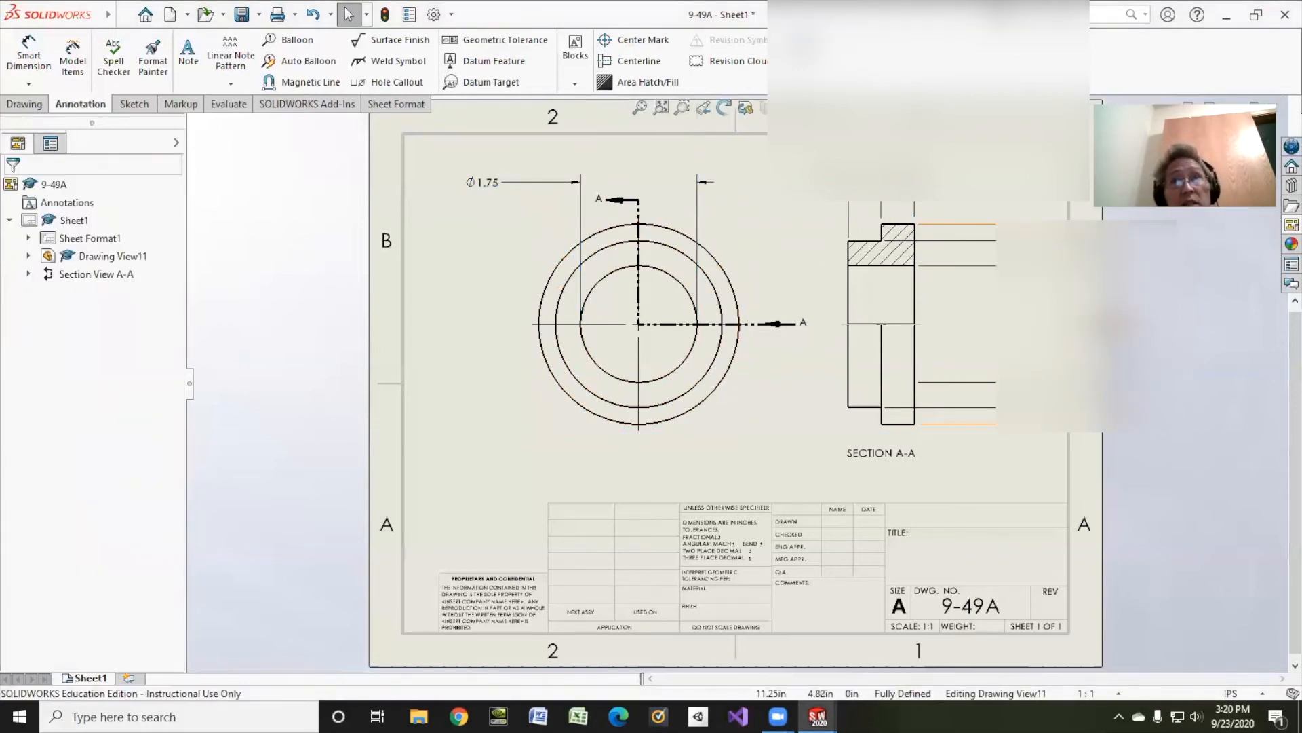
Step: Copy the 3.00 and 2.50 diameter dimensions from section view A-A to the front view, and delete the three diameter dimensions from the section view
{"action": "left_click_drag", "start_coordinate": [1176, 355], "coordinate": [524, 289], "text": "ctrl"}
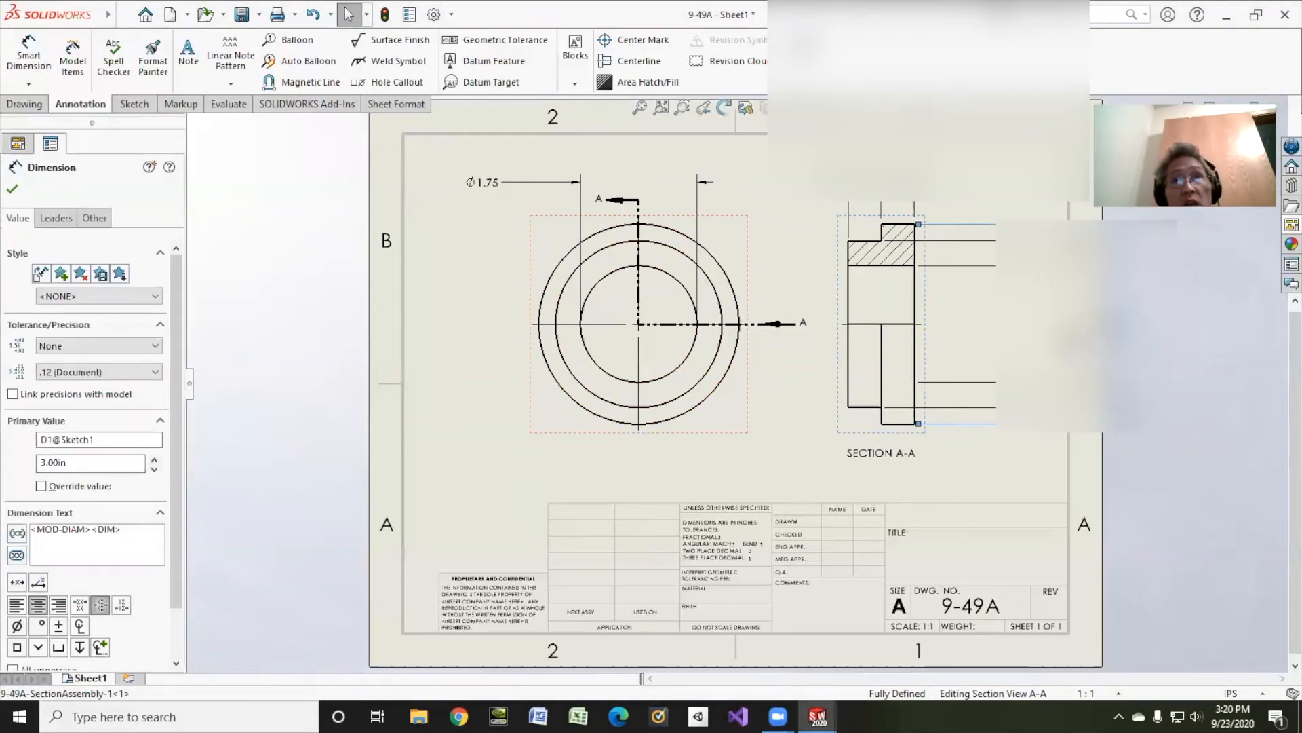
{"action": "left_click_drag", "start_coordinate": [567, 281], "coordinate": [544, 269], "text": "shift"}
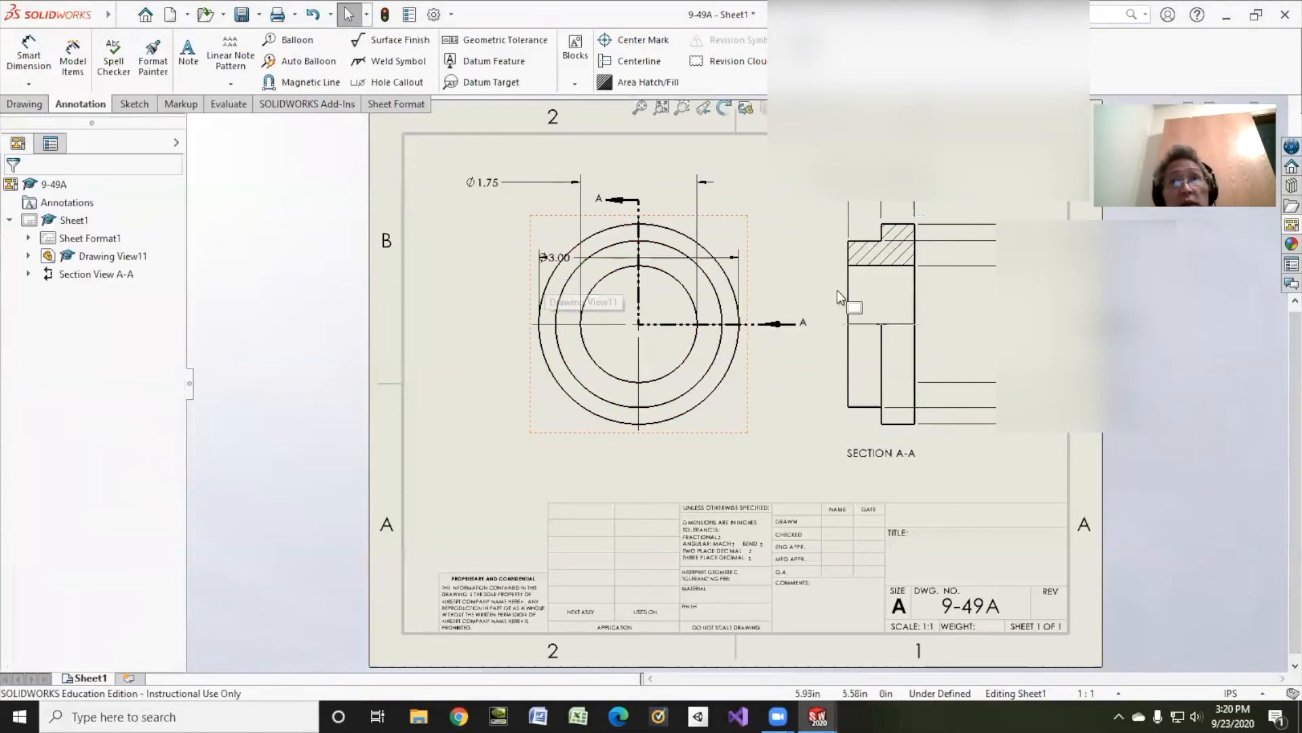
{"action": "left_click_drag", "start_coordinate": [1113, 325], "coordinate": [531, 206], "text": "shift"}
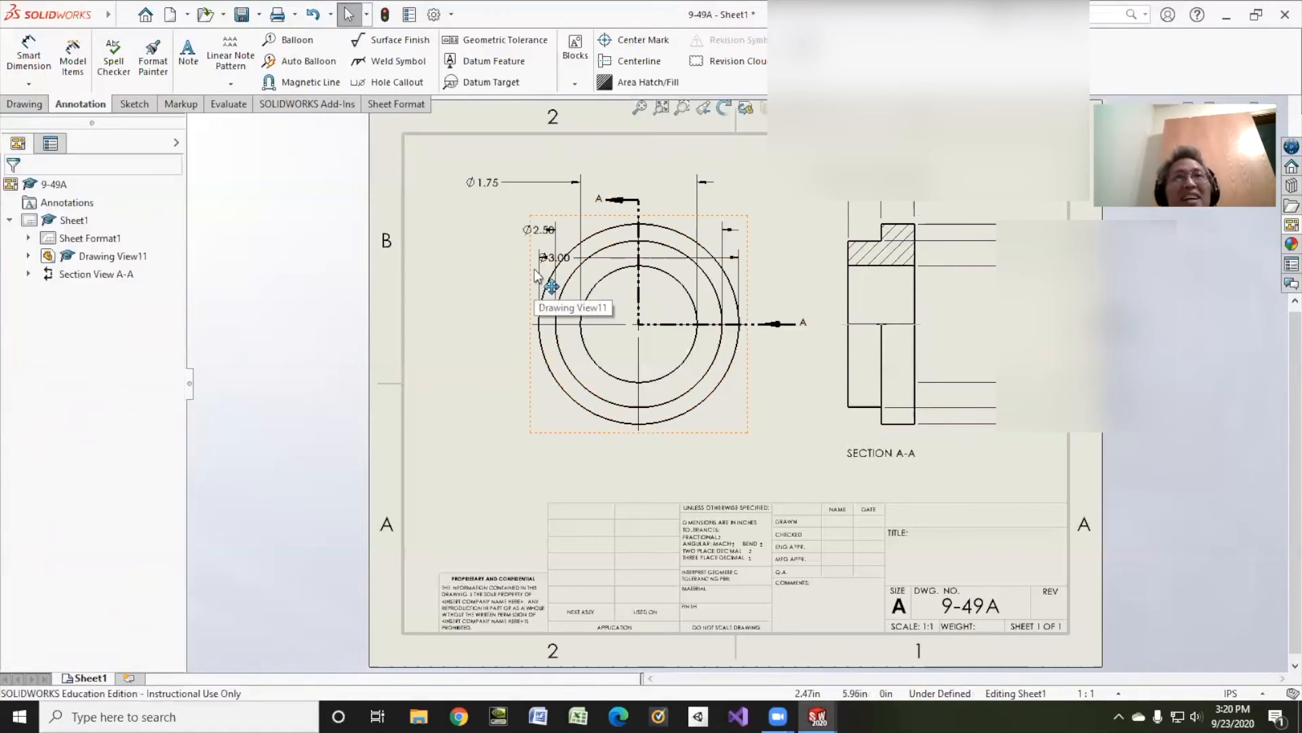
{"action": "left_click_drag", "start_coordinate": [984, 198], "coordinate": [969, 460]}
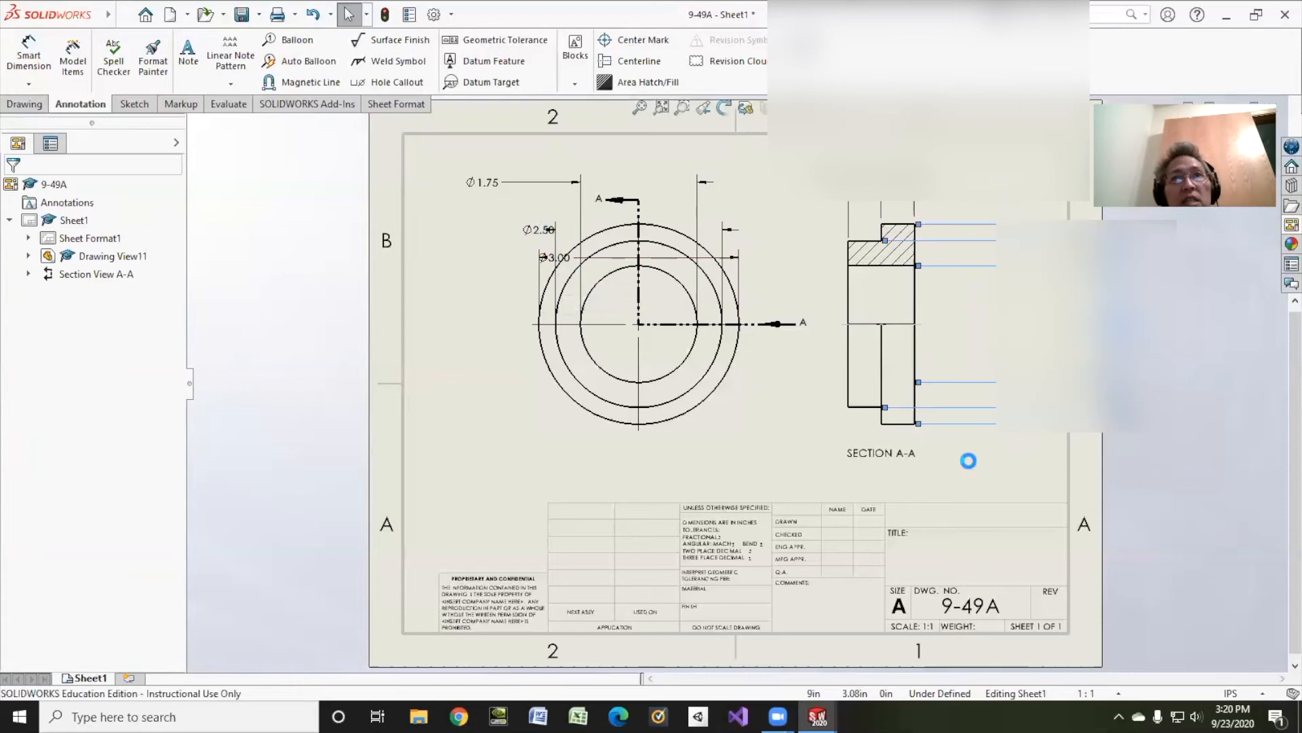
{"action": "key", "text": "Delete"}
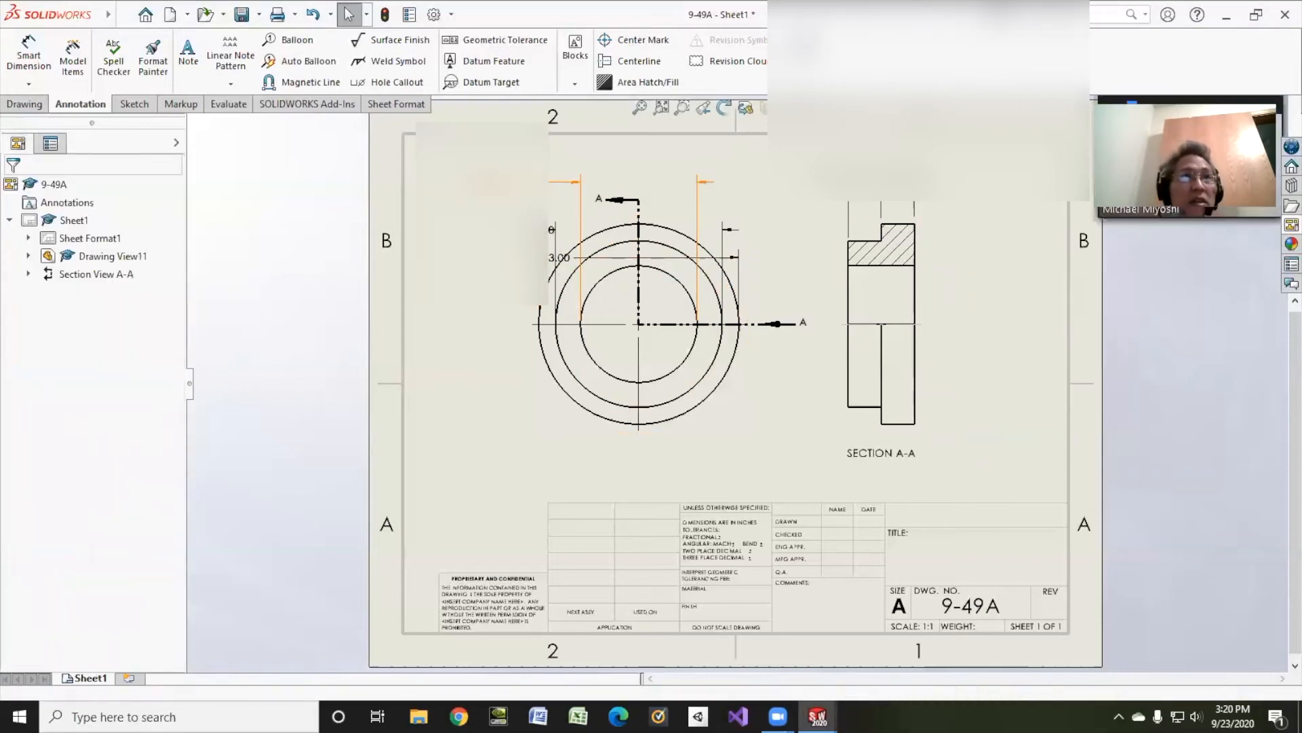
Step: Change the 3.00, 2.50 and 1.75 dimensions in the front view from linear to diameter leader display
{"action": "left_click", "coordinate": [555, 196]}
{"action": "left_click", "coordinate": [555, 257], "text": "ctrl"}
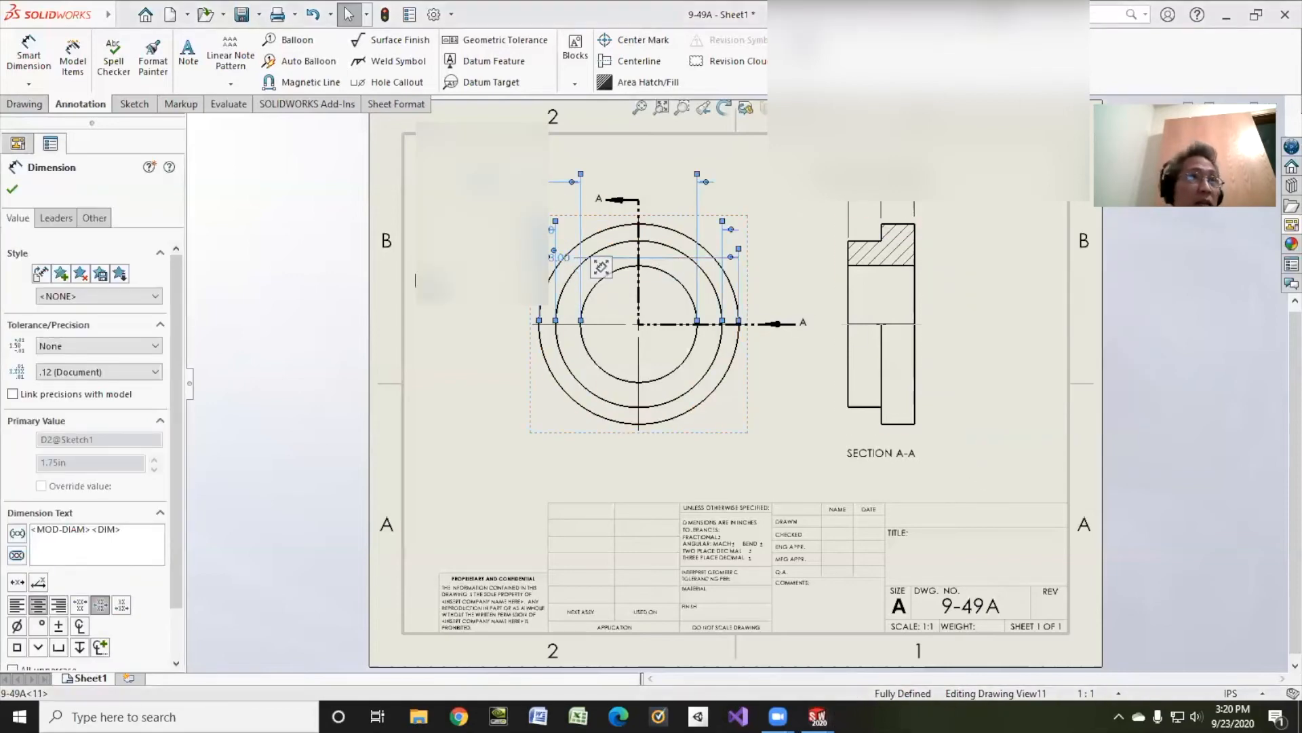
{"action": "left_click", "coordinate": [56, 218]}
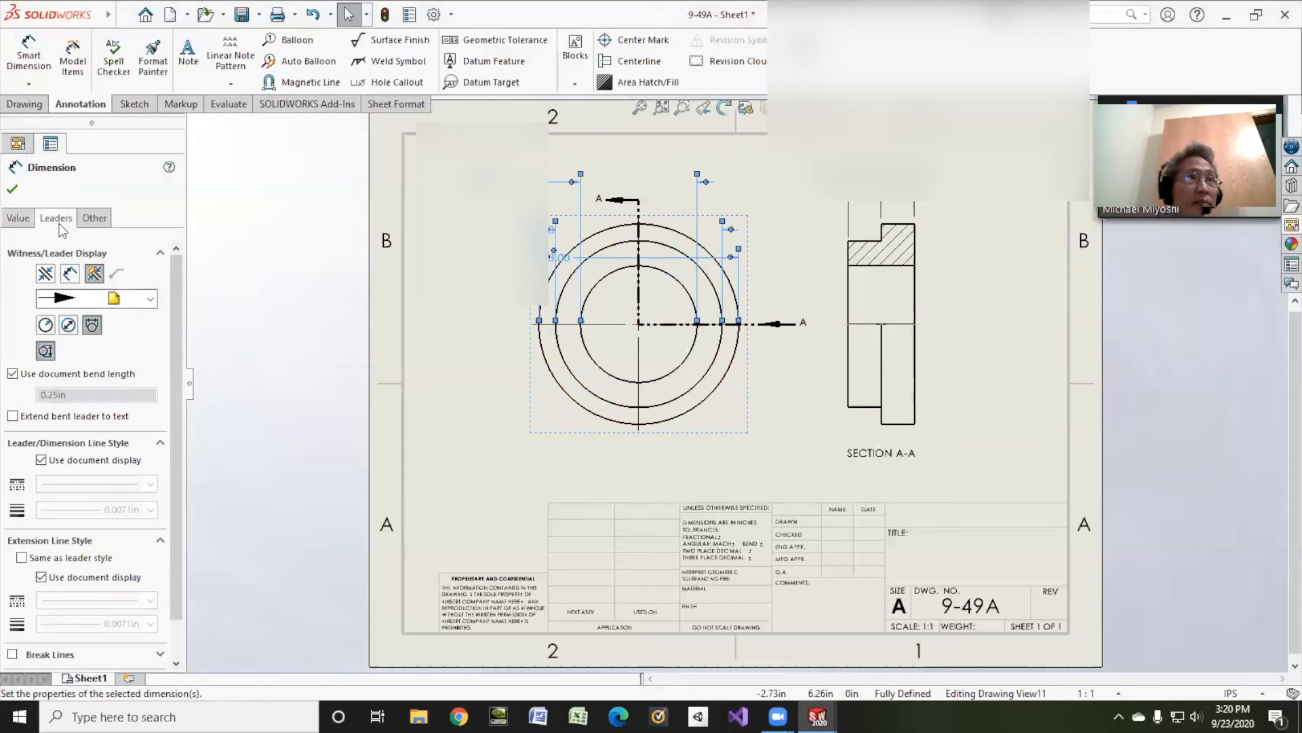
{"action": "left_click", "coordinate": [68, 326]}
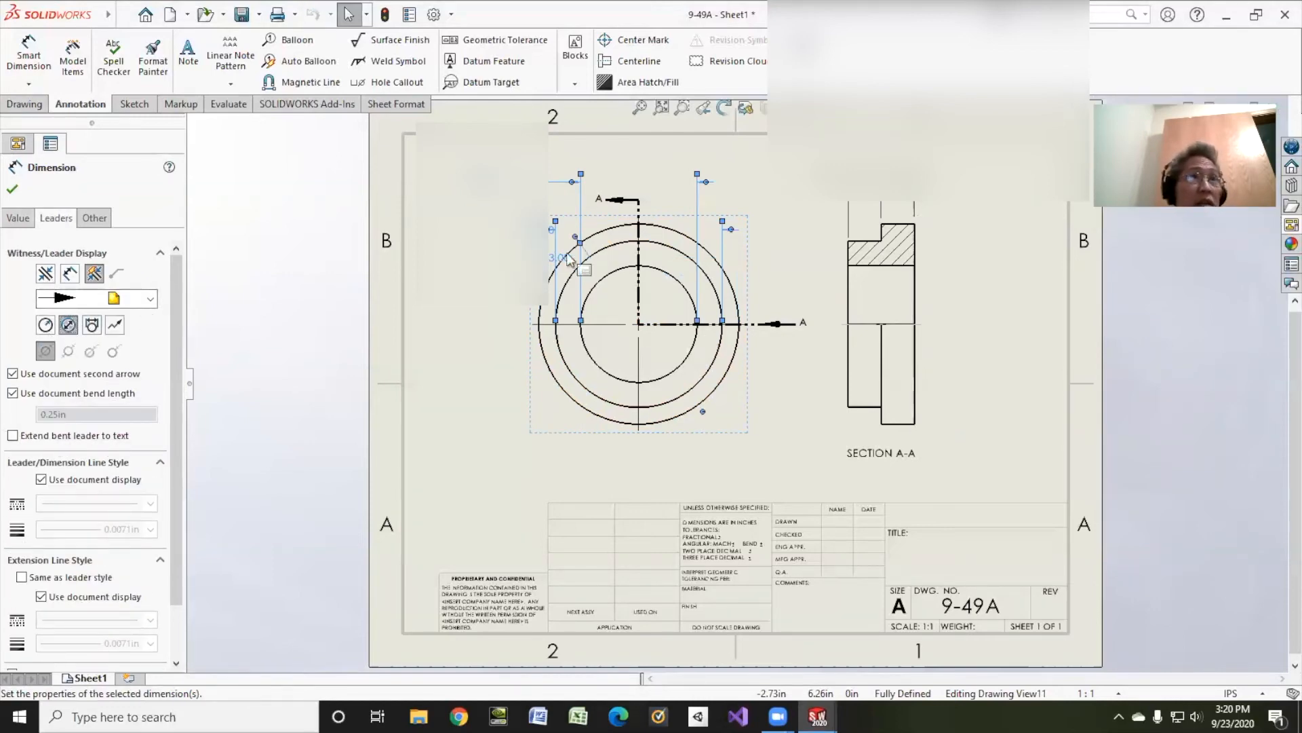
{"action": "left_click", "coordinate": [550, 180]}
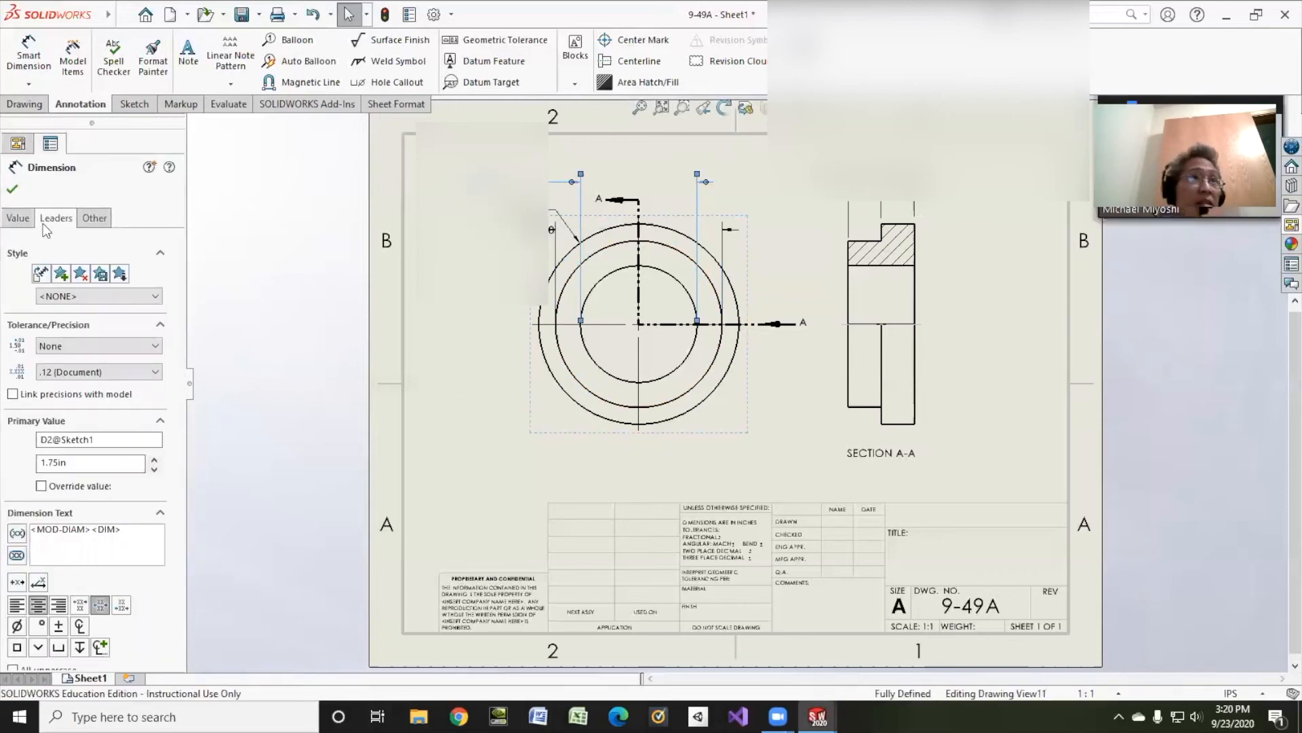
{"action": "left_click", "coordinate": [43, 224]}
{"action": "left_click", "coordinate": [68, 326]}
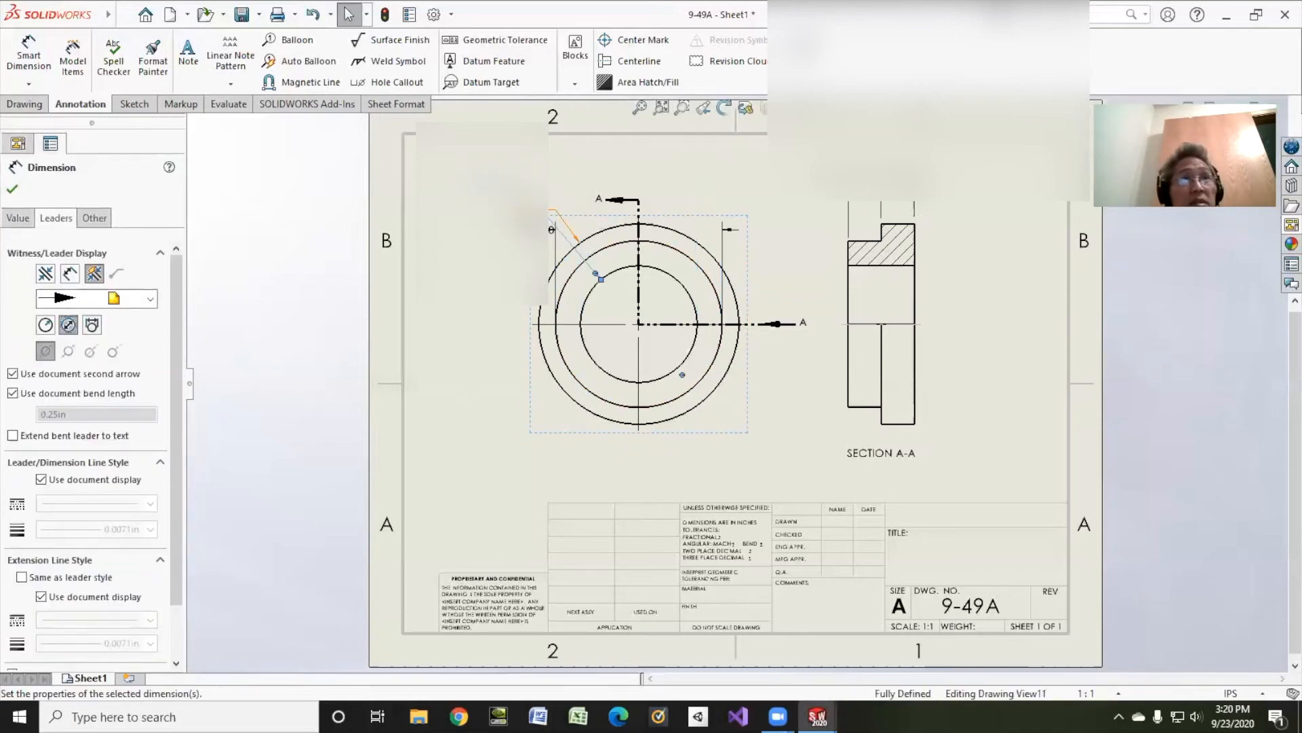
{"action": "left_click", "coordinate": [550, 210]}
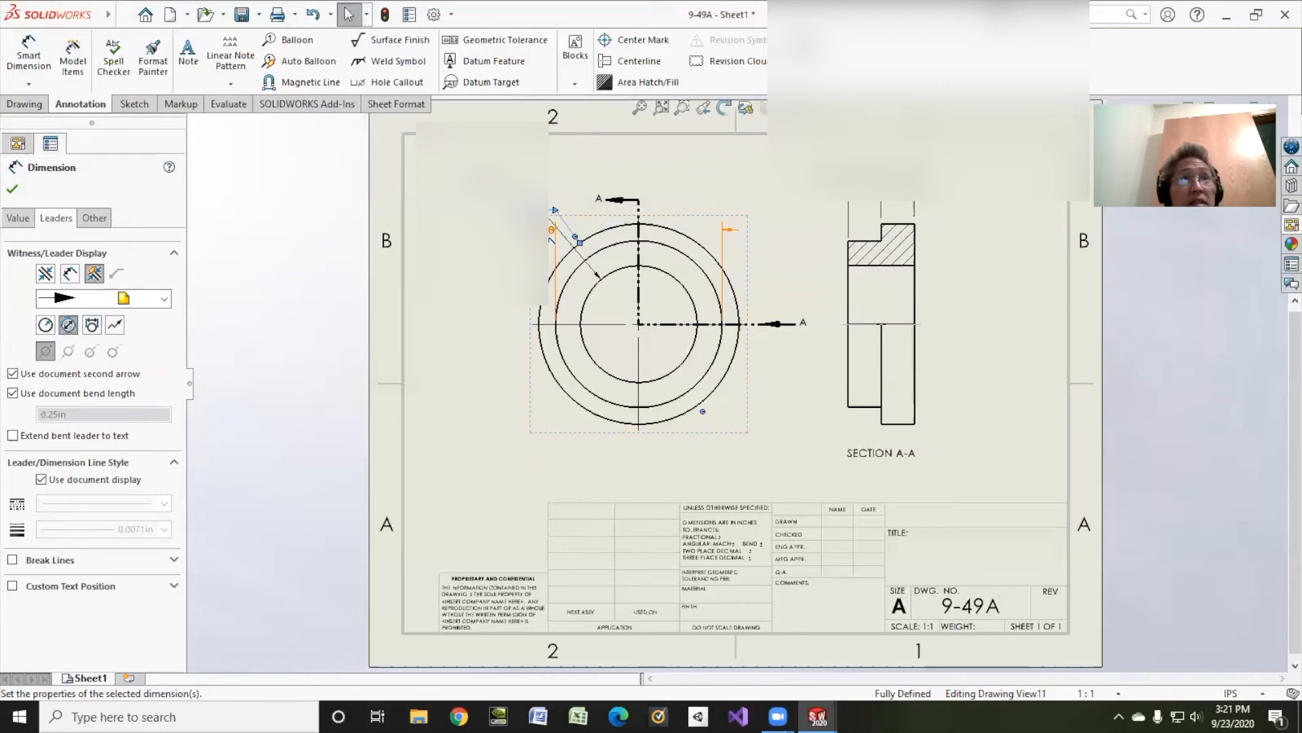
{"action": "left_click", "coordinate": [68, 325]}
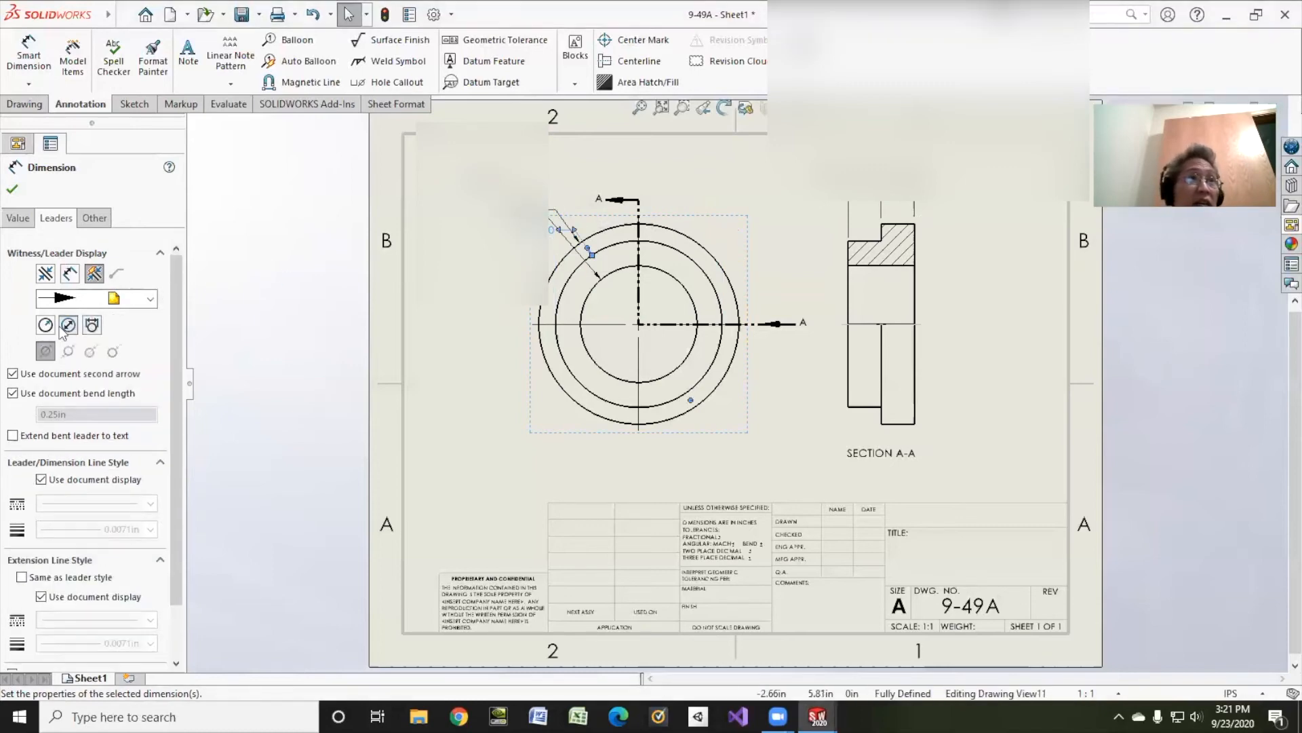
{"action": "left_click", "coordinate": [13, 189]}
Step: Spread the three diameter dimensions out beside the upper left of the circles in the front view
{"action": "left_click_drag", "start_coordinate": [497, 192], "coordinate": [499, 255]}
{"action": "left_click_drag", "start_coordinate": [530, 209], "coordinate": [535, 190]}
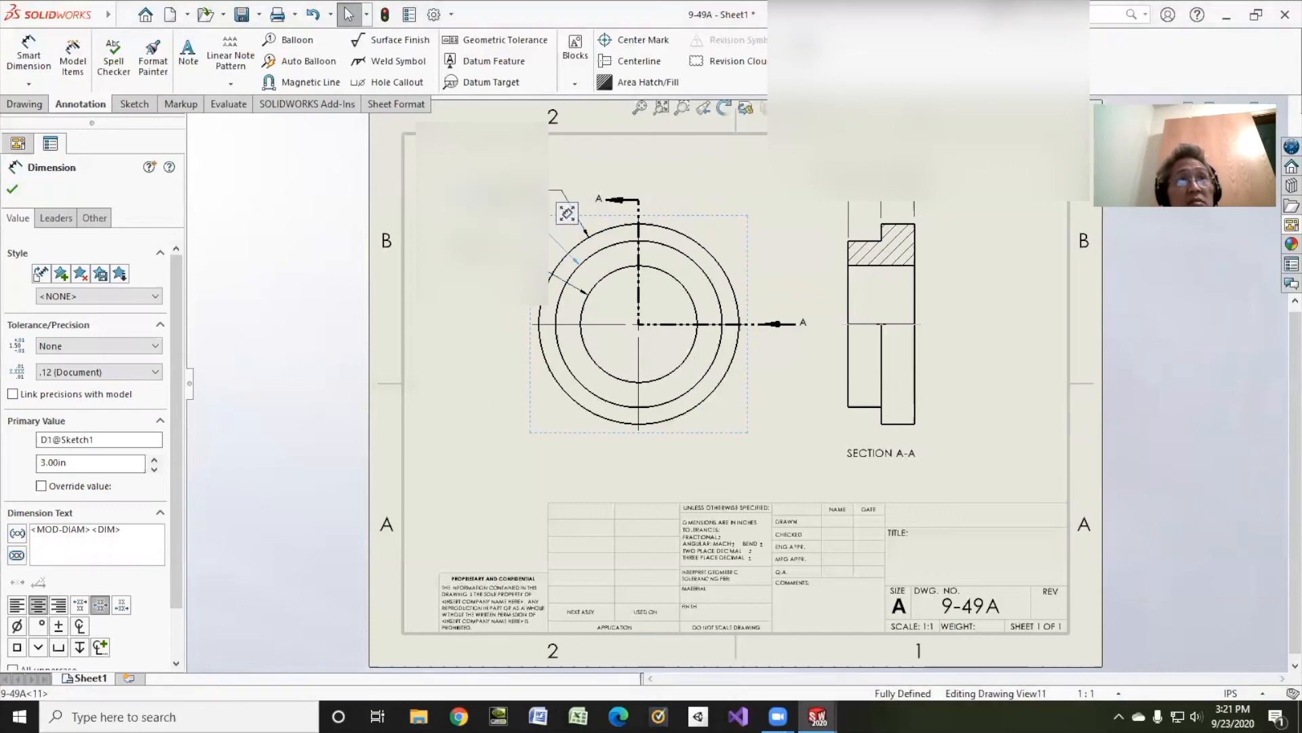
{"action": "left_click", "coordinate": [748, 161]}
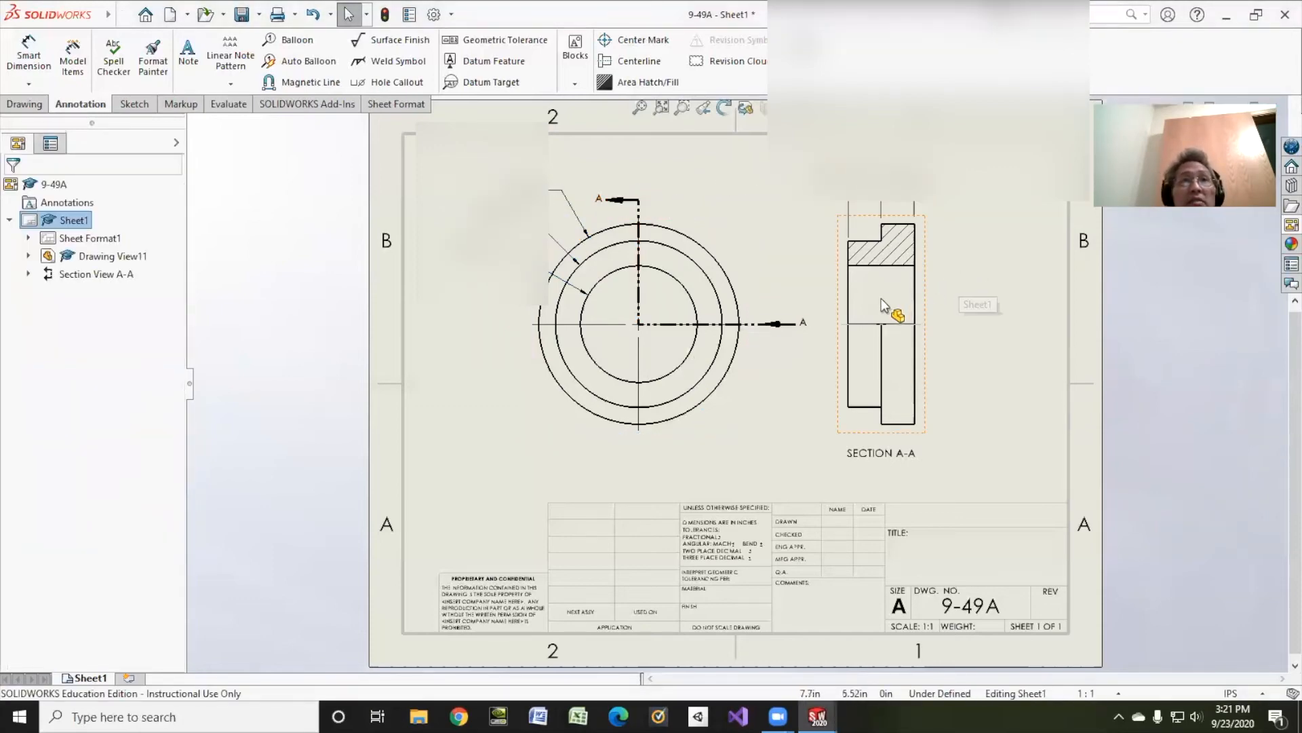
Step: Try the Hidden Lines Visible display style on section view A-A, and restore Hidden Lines Removed
{"action": "left_click", "coordinate": [926, 305]}
{"action": "left_click_drag", "start_coordinate": [174, 269], "coordinate": [184, 458]}
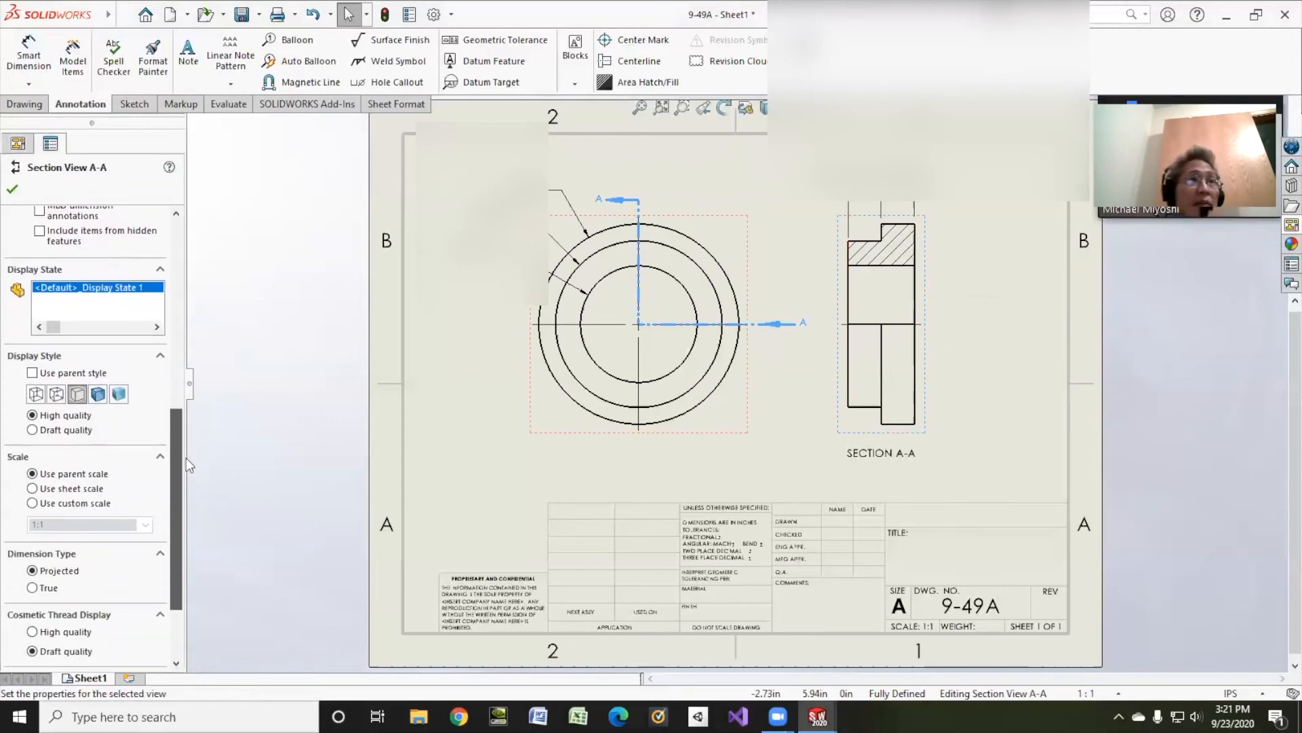
{"action": "left_click", "coordinate": [58, 395]}
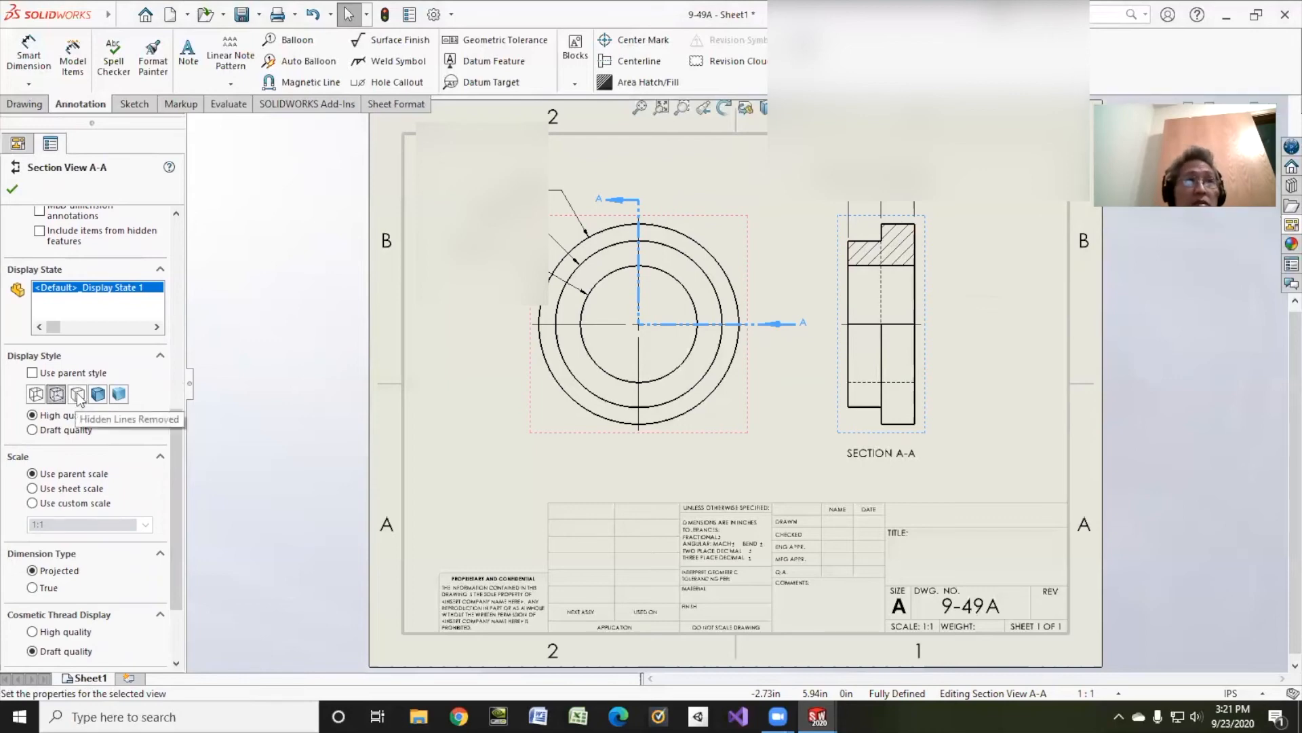
{"action": "left_click", "coordinate": [78, 399]}
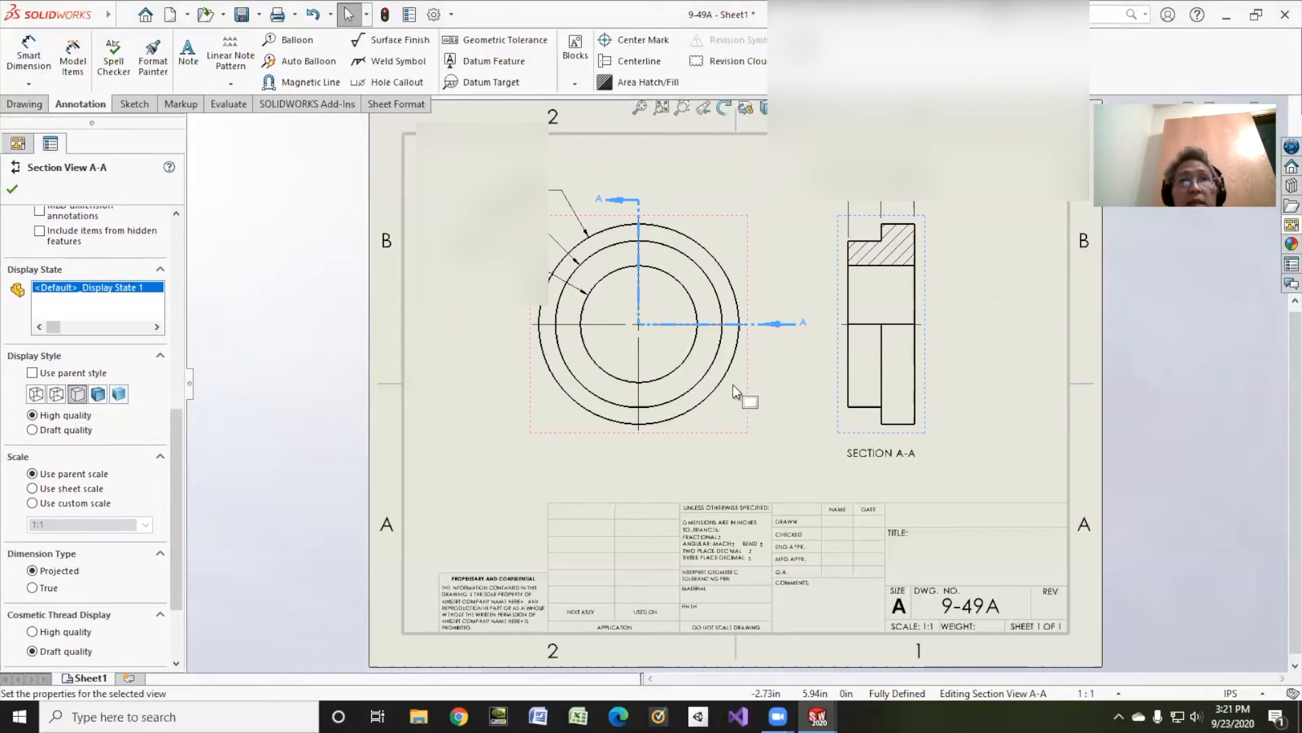
{"action": "left_click", "coordinate": [12, 188]}
Step: Open the sheet format for editing and enter the drafter's surname in capitals in the title block's Drawn row
{"action": "right_click", "coordinate": [89, 239]}
{"action": "left_click", "coordinate": [102, 287]}
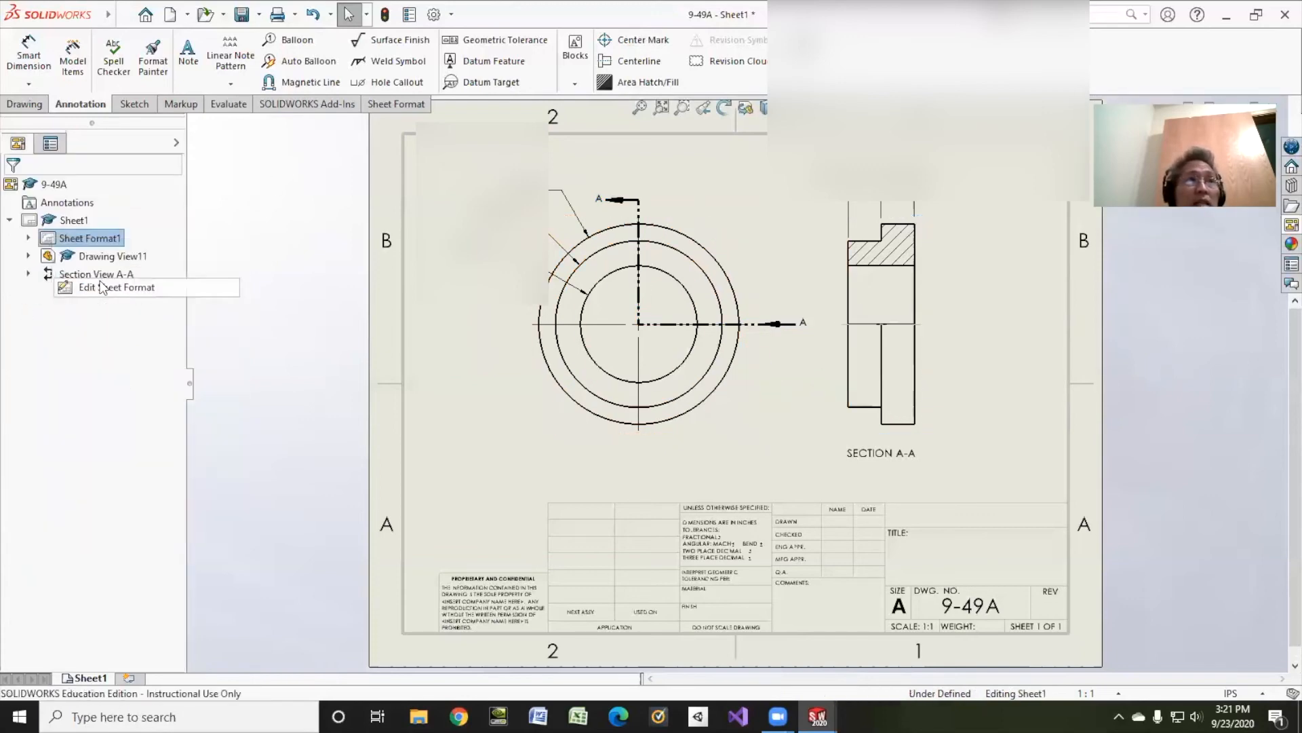
{"action": "double_click", "coordinate": [844, 528]}
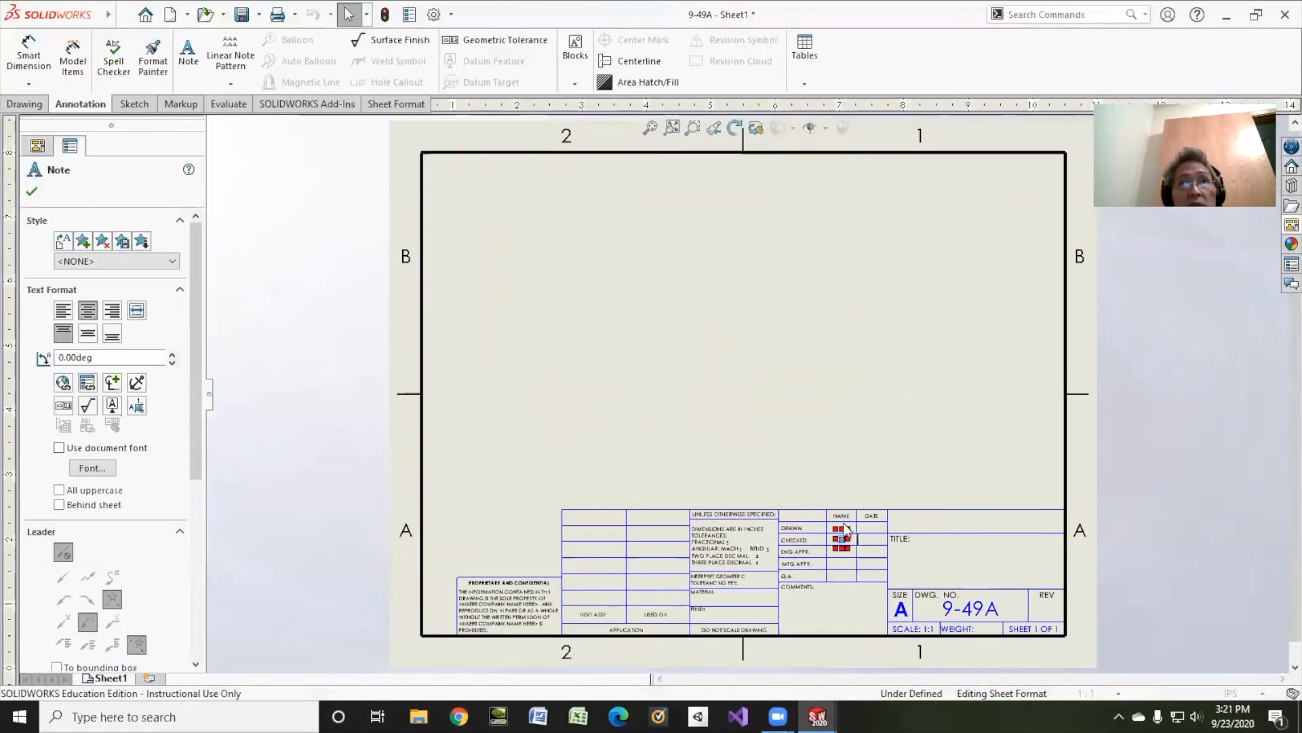
{"action": "key", "text": "Escape"}
{"action": "scroll", "coordinate": [844, 528], "scroll_direction": "down", "scroll_amount": 4}
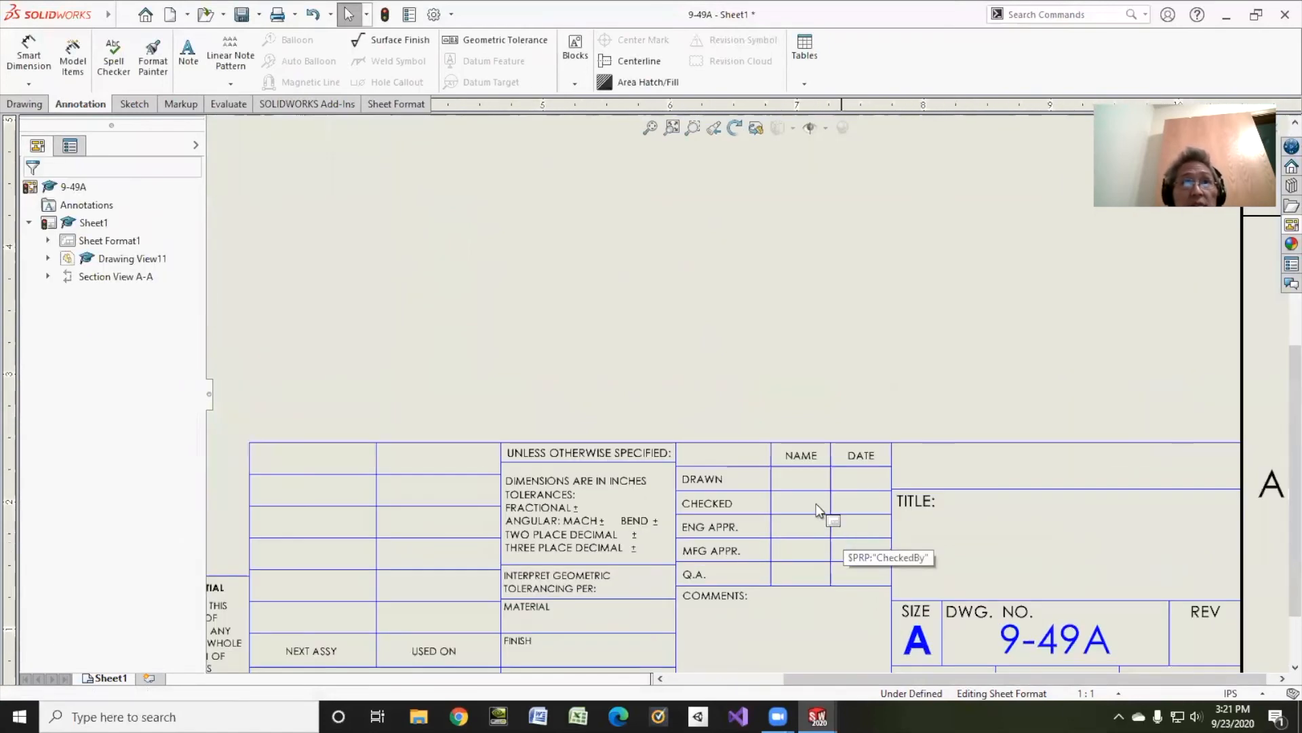
{"action": "double_click", "coordinate": [801, 478]}
{"action": "type", "text": "Miyos"}
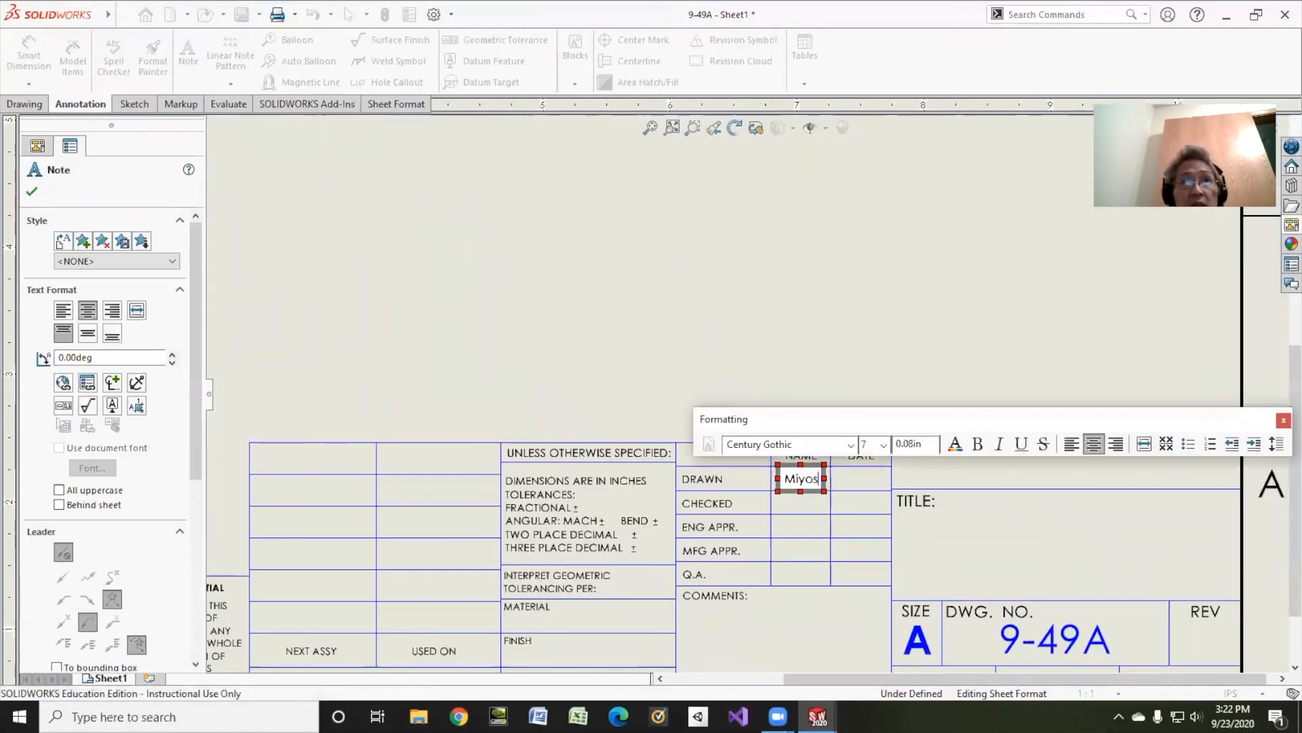
{"action": "key", "text": "BackSpace"}
{"action": "key", "text": "BackSpace"}
{"action": "key", "text": "BackSpace"}
{"action": "key", "text": "BackSpace"}
{"action": "key", "text": "BackSpace"}
{"action": "type", "text": "MIYOSHI"}
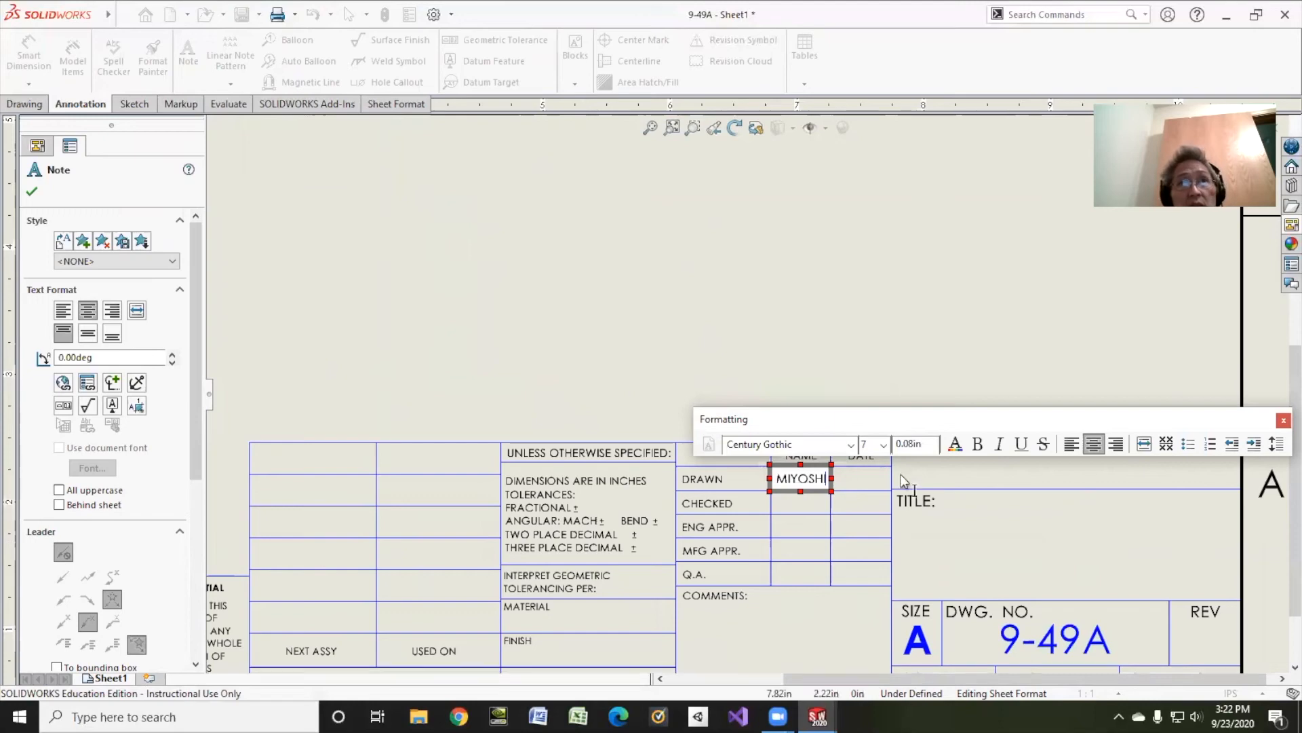
Step: Enter 9/23/20 as the date in the Drawn row and BUSHING as the title in the title block
{"action": "left_click", "coordinate": [860, 480]}
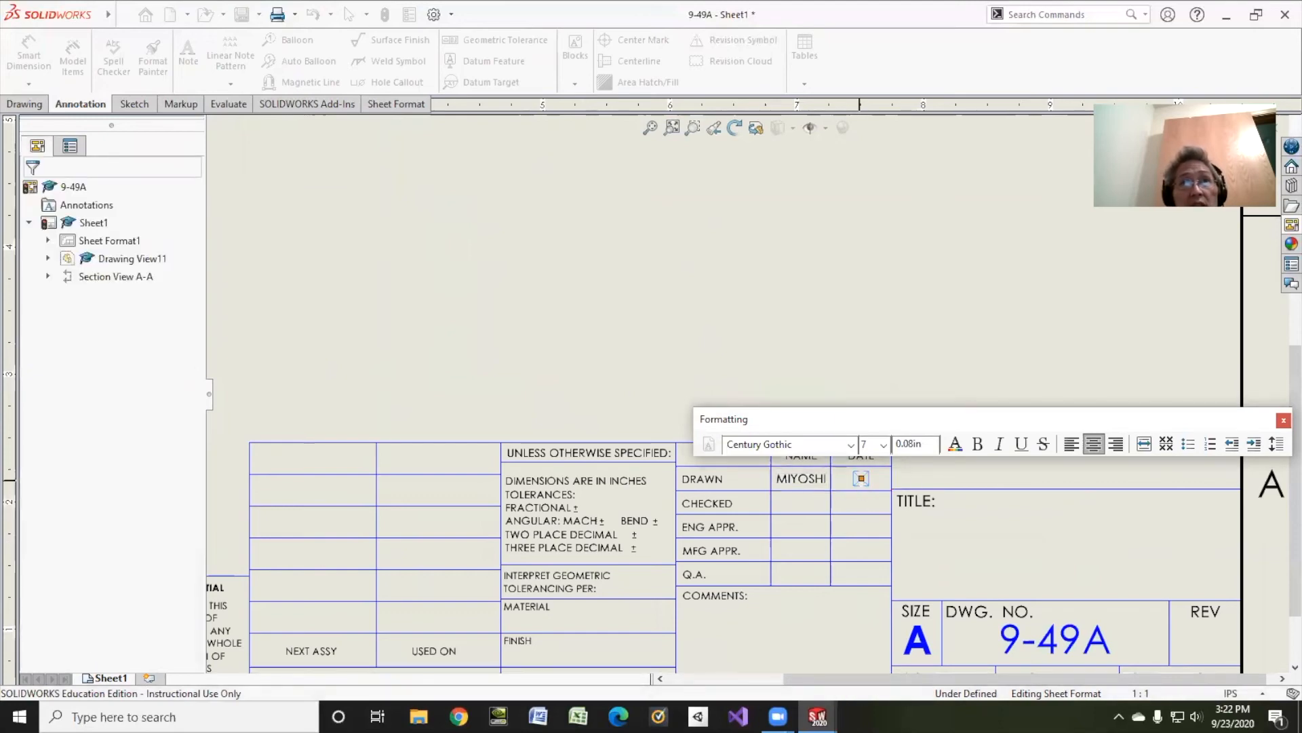
{"action": "left_click", "coordinate": [861, 479]}
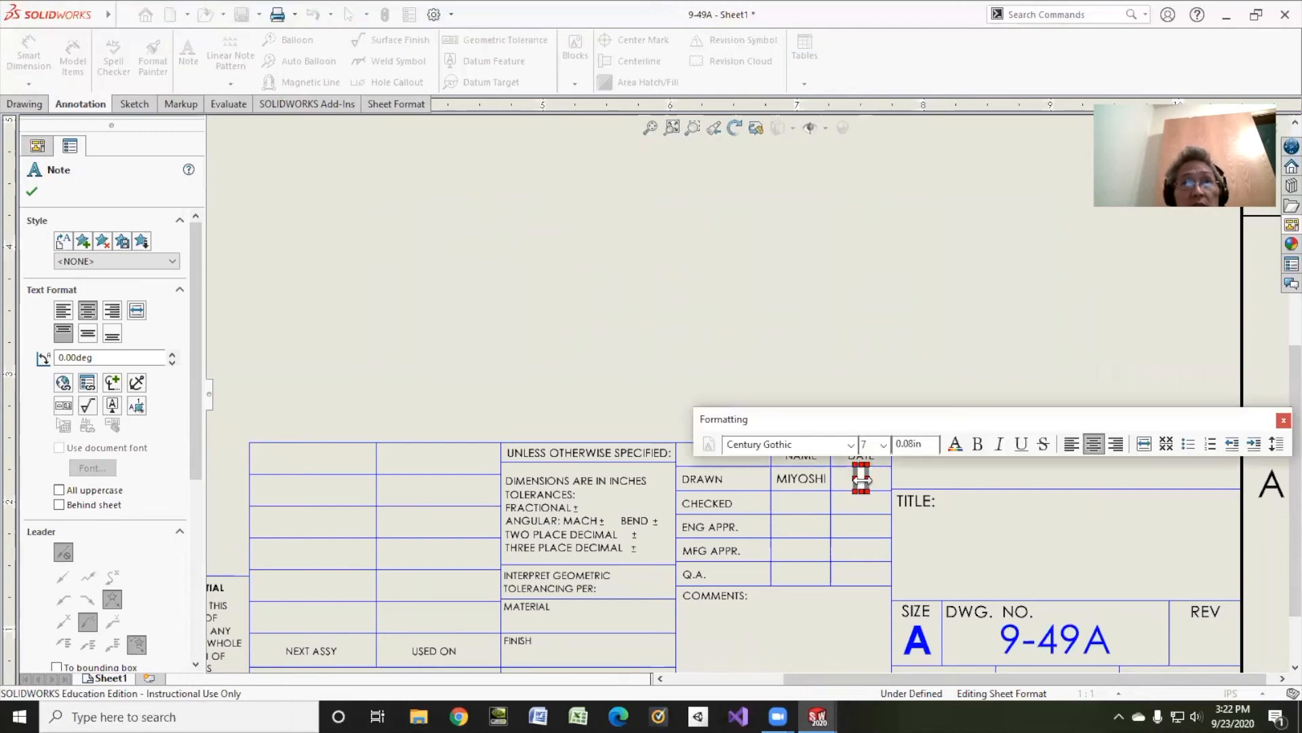
{"action": "type", "text": "9/23/202"}
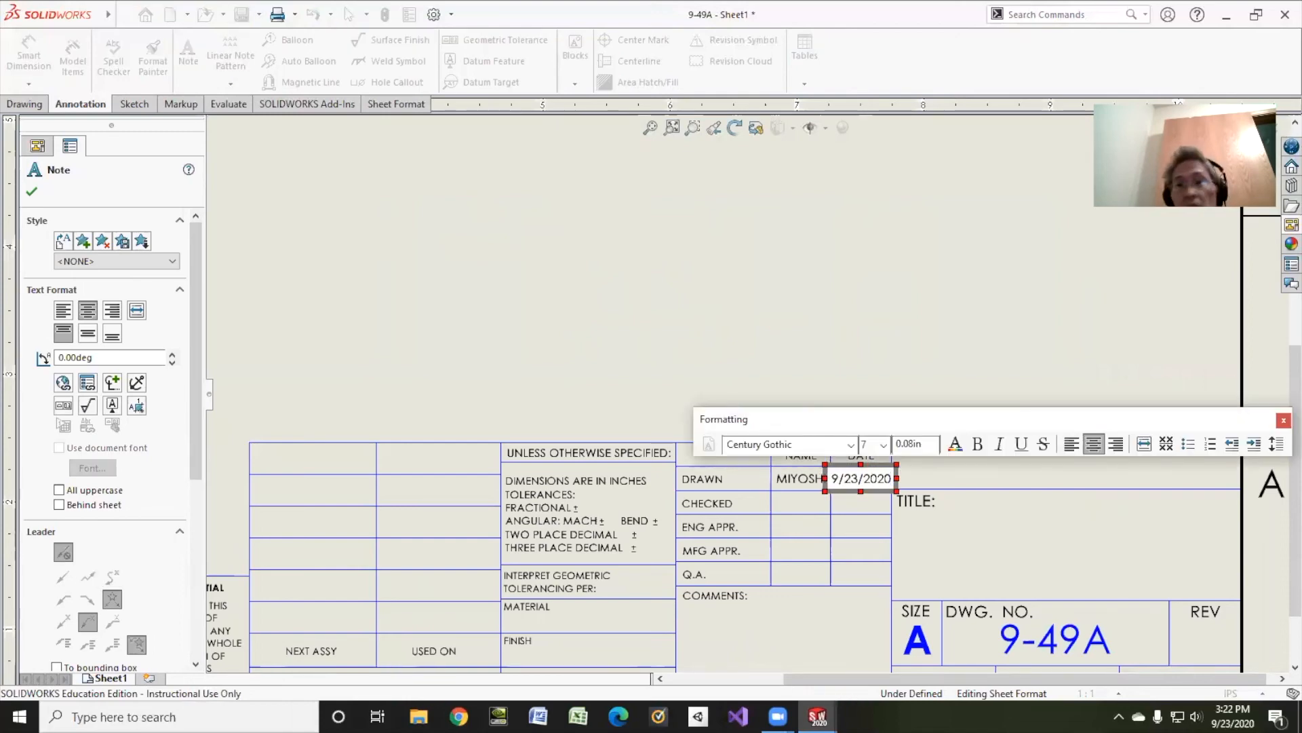
{"action": "key", "text": "BackSpace"}
{"action": "left_click", "coordinate": [1049, 532]}
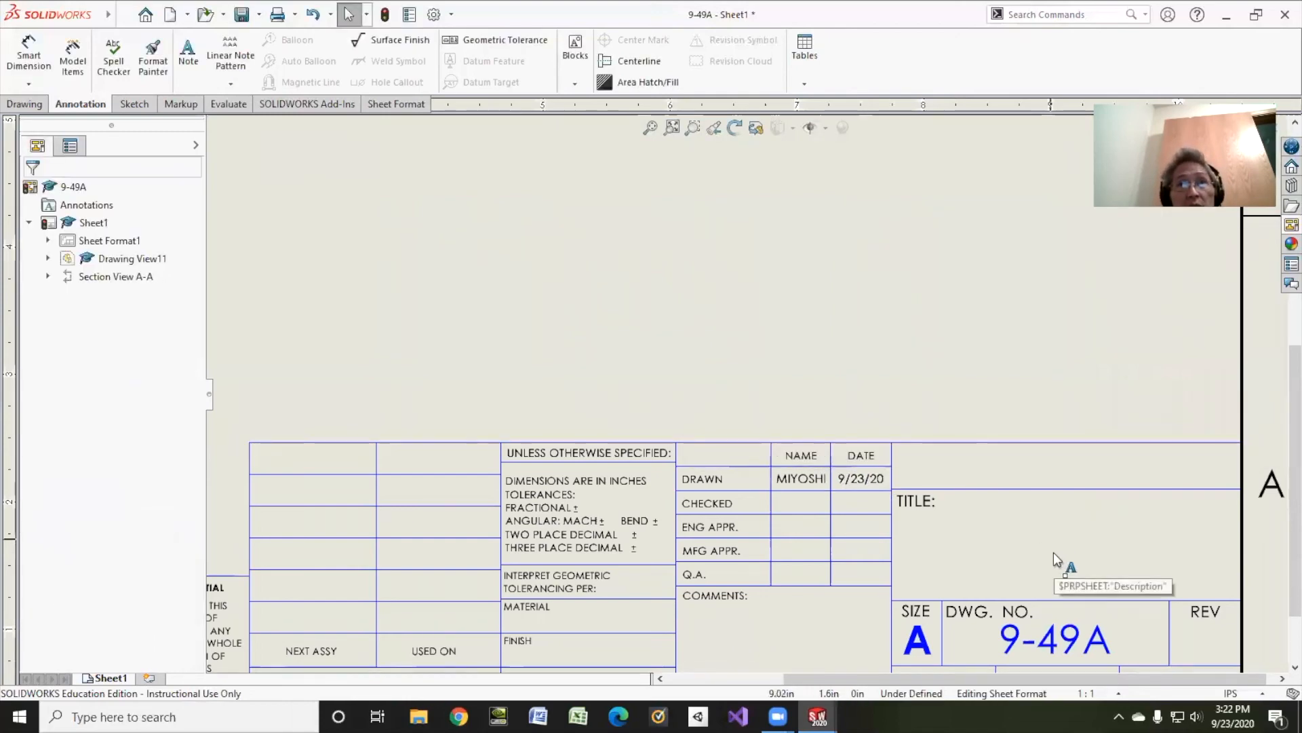
{"action": "double_click", "coordinate": [1052, 552]}
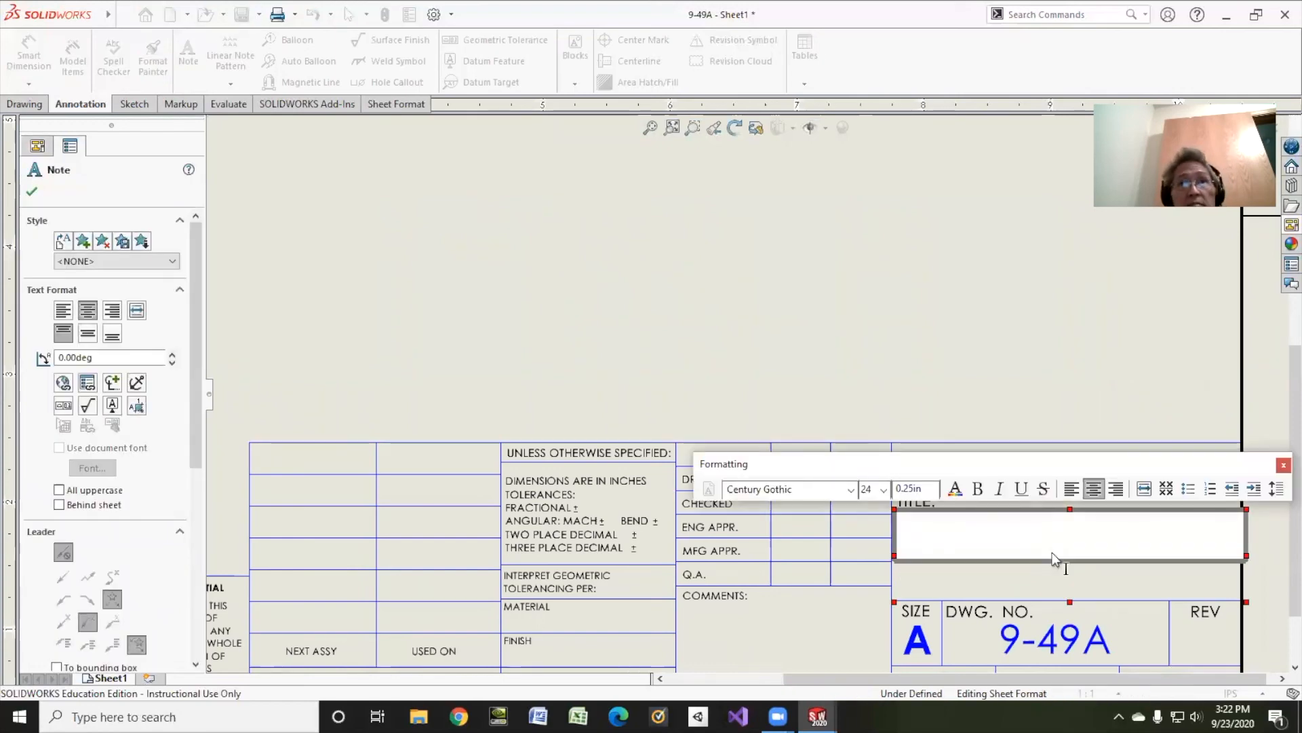
{"action": "type", "text": "BUSHING"}
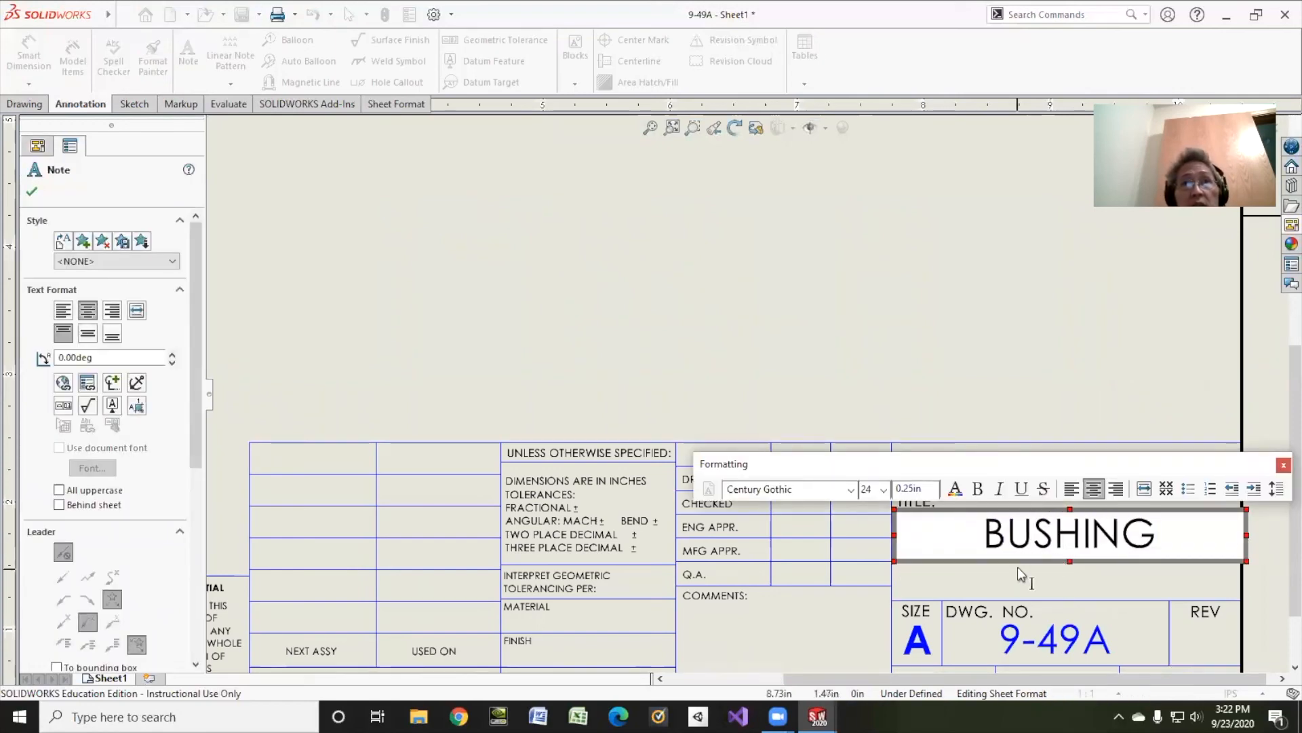
Step: Fill in the company name field above the title with the drafter's surname followed by DESIGN
{"action": "left_click", "coordinate": [1070, 469]}
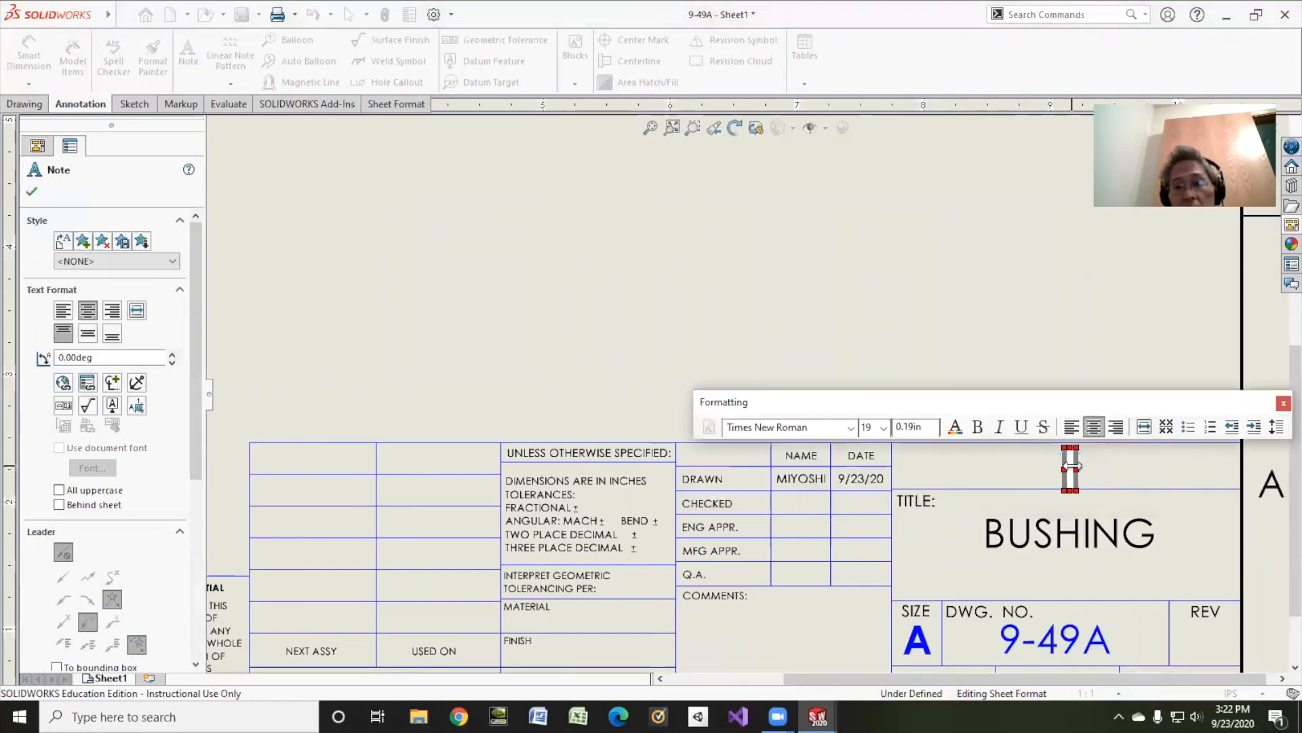
{"action": "type", "text": "MIUYOSHJ"}
{"action": "key", "text": "BackSpace"}
{"action": "key", "text": "BackSpace"}
{"action": "key", "text": "BackSpace"}
{"action": "key", "text": "BackSpace"}
{"action": "key", "text": "BackSpace"}
{"action": "key", "text": "BackSpace"}
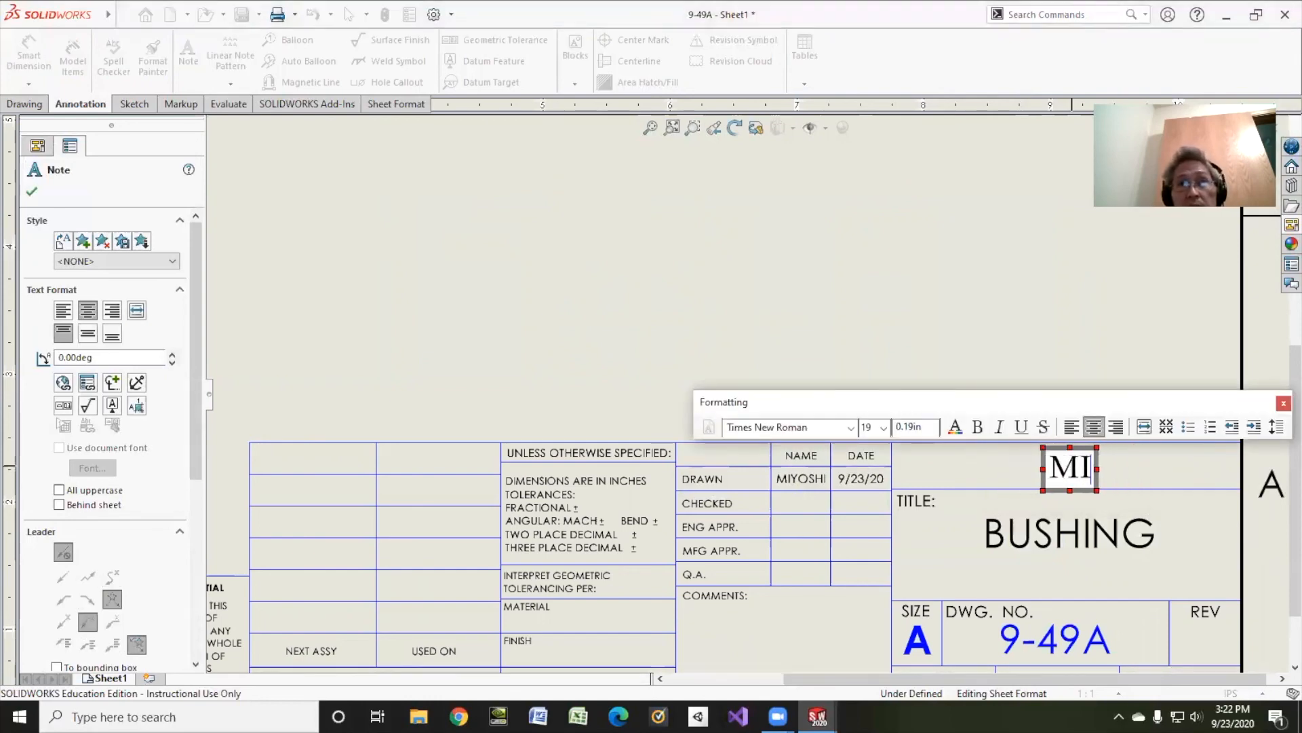
{"action": "type", "text": "YOSHI DESIGN"}
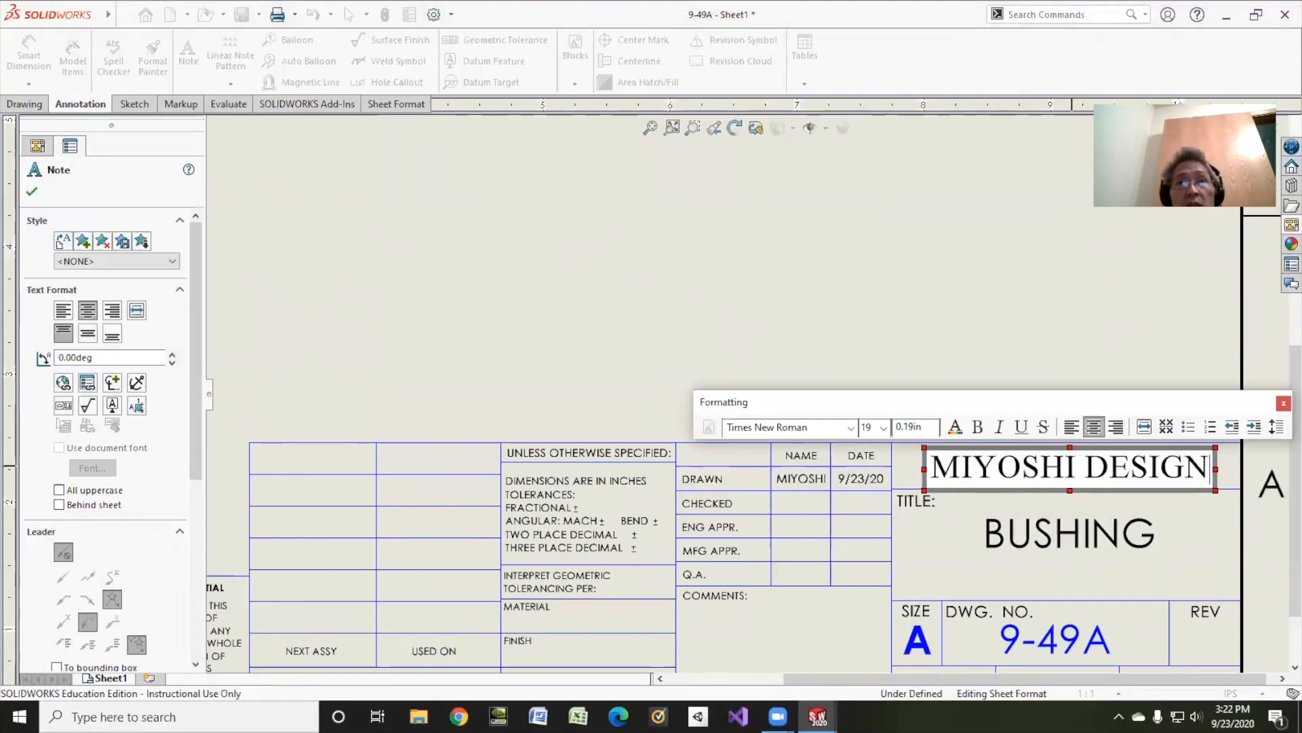
{"action": "left_click", "coordinate": [265, 319]}
Step: Leave the sheet format and return to editing the drawing sheet
{"action": "left_click", "coordinate": [88, 240]}
{"action": "right_click", "coordinate": [88, 241]}
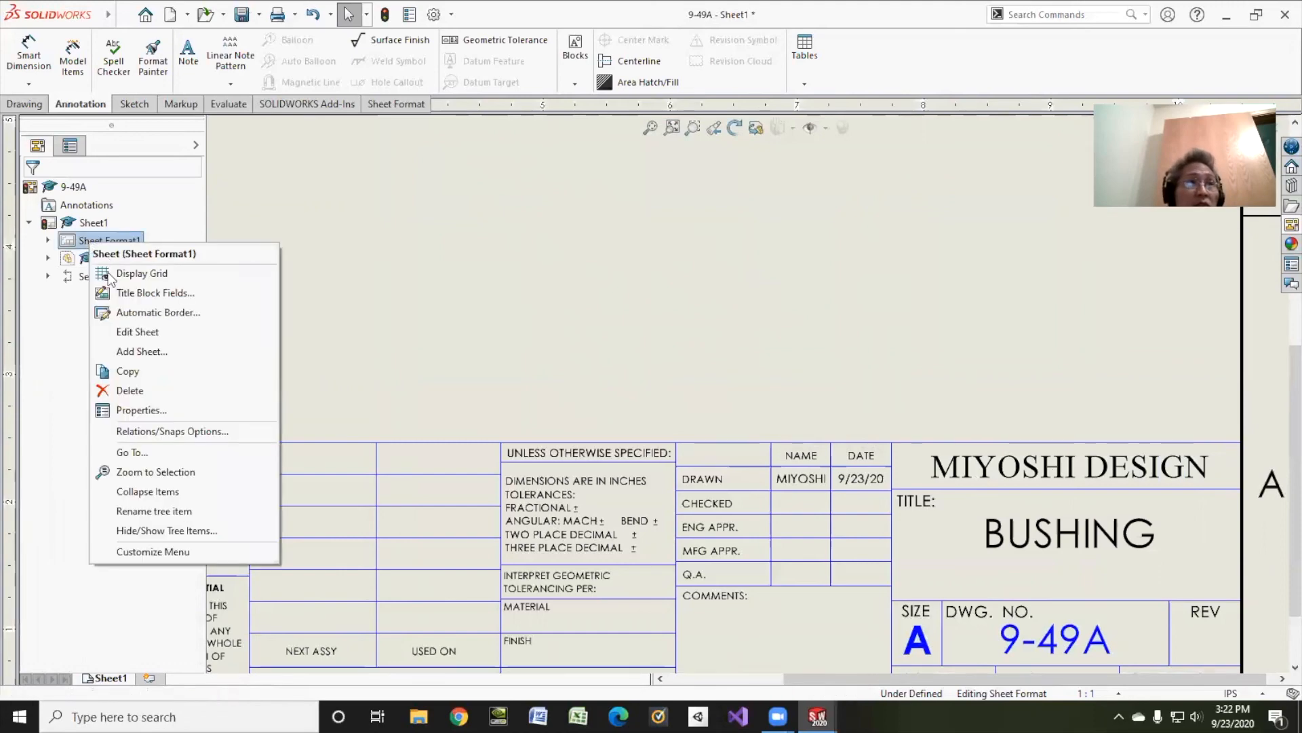
{"action": "left_click", "coordinate": [181, 331]}
{"action": "scroll", "coordinate": [317, 341], "scroll_direction": "down", "scroll_amount": 3}
{"action": "scroll", "coordinate": [317, 340], "scroll_direction": "up", "scroll_amount": 7}
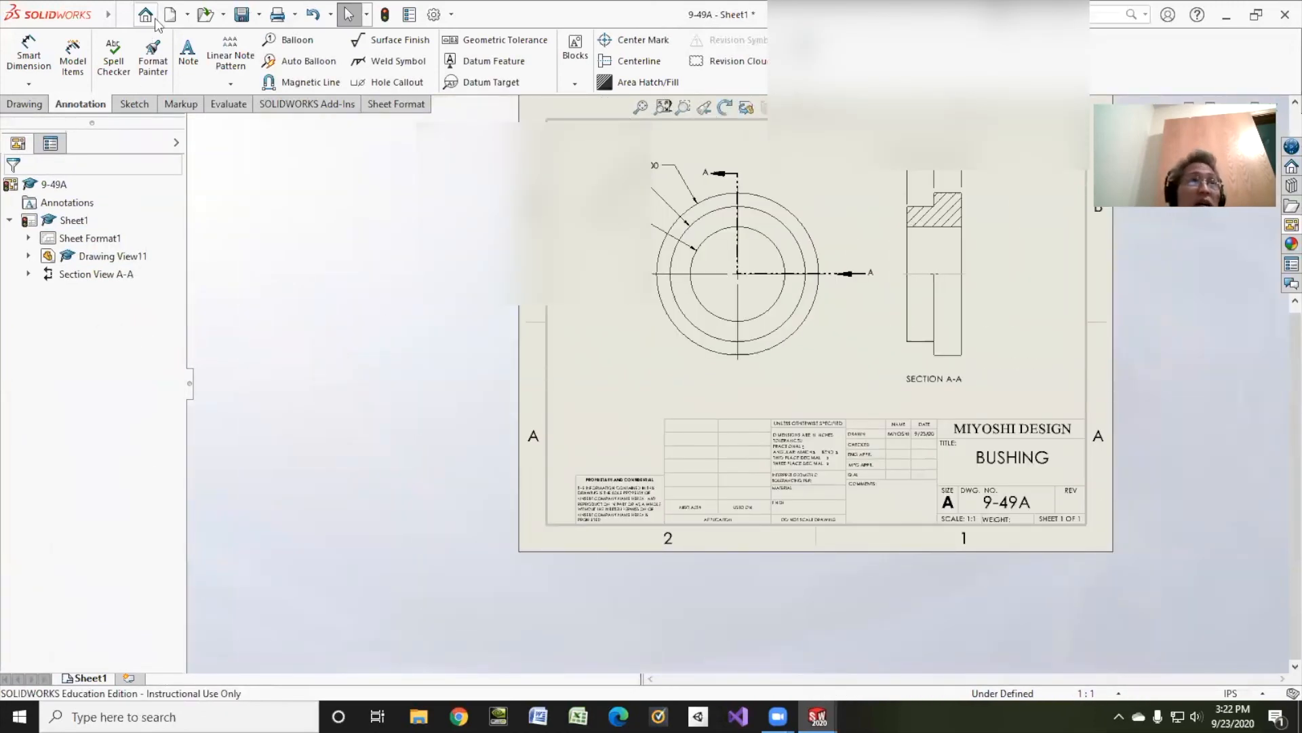
Step: Save the bushing drawing
{"action": "left_click", "coordinate": [189, 19]}
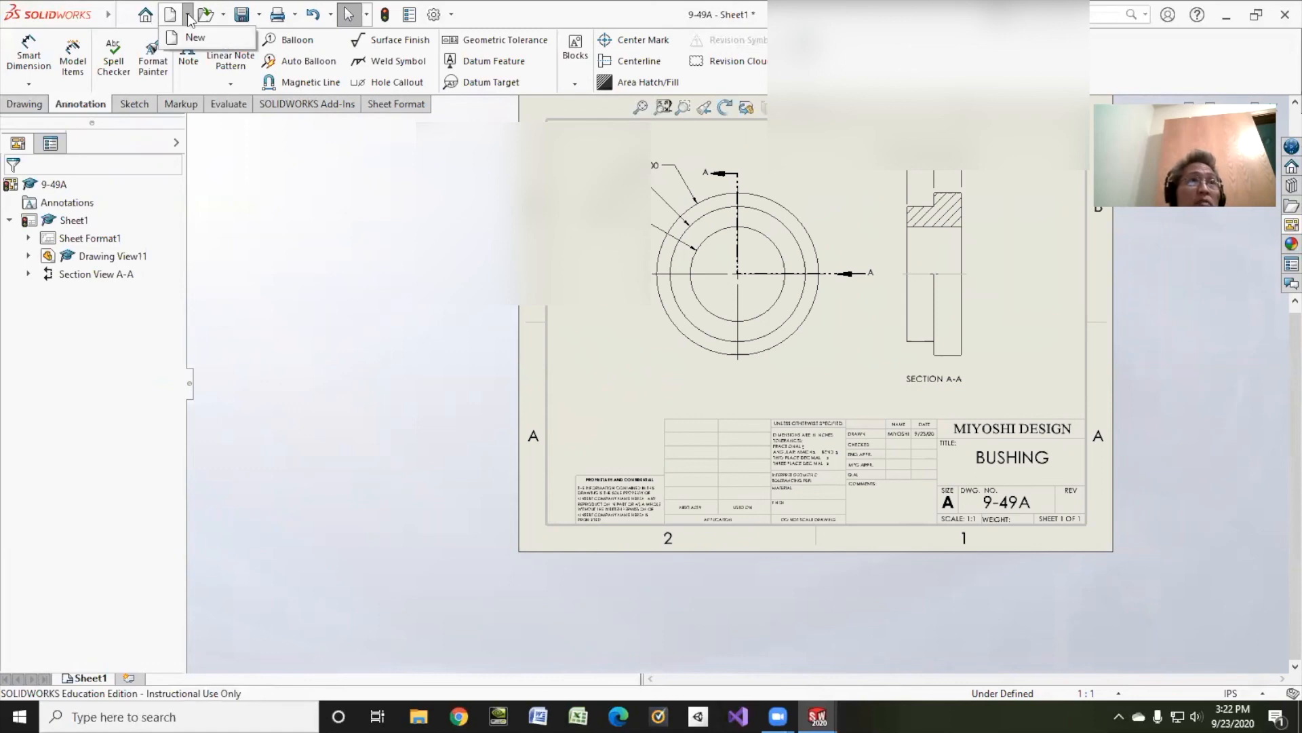
{"action": "left_click", "coordinate": [242, 15]}
{"action": "left_click", "coordinate": [320, 252]}
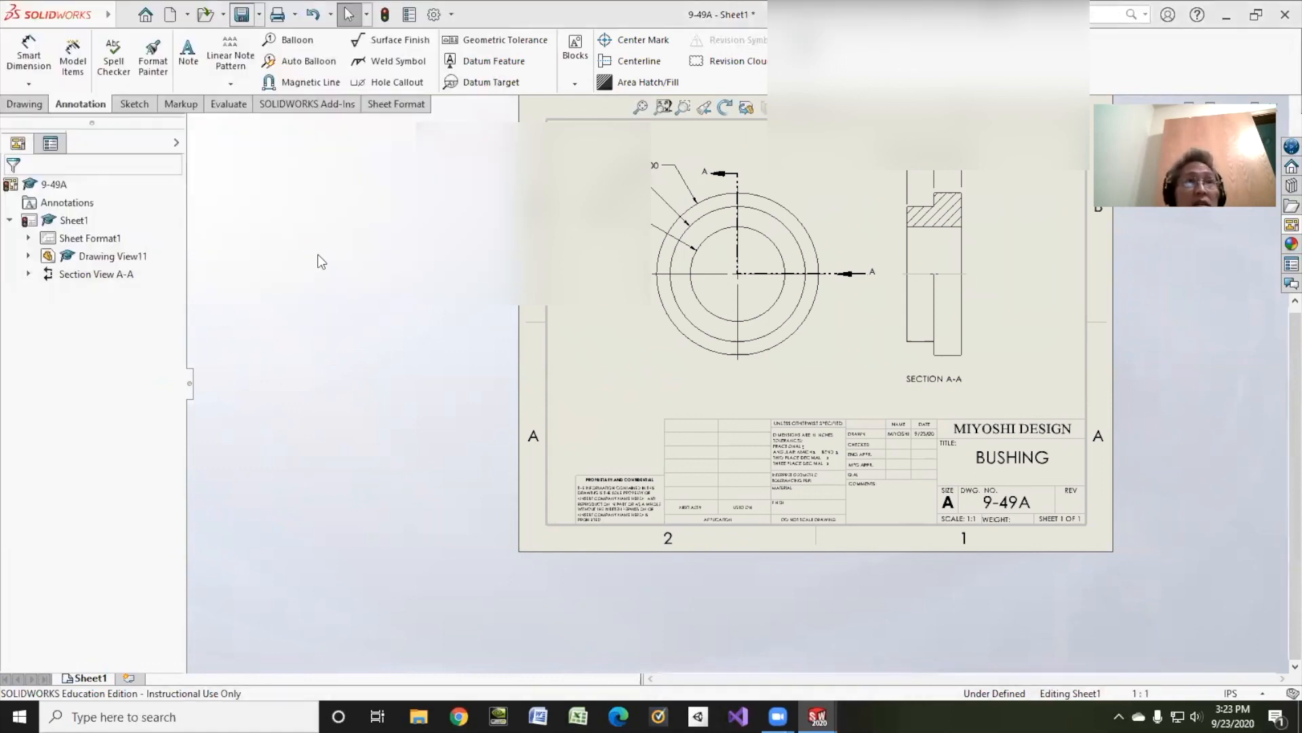
Step: Finish saving the drawing and export a copy in Adobe Portable Document Format as 9-49A.pdf in the same folder
{"action": "left_click", "coordinate": [889, 506]}
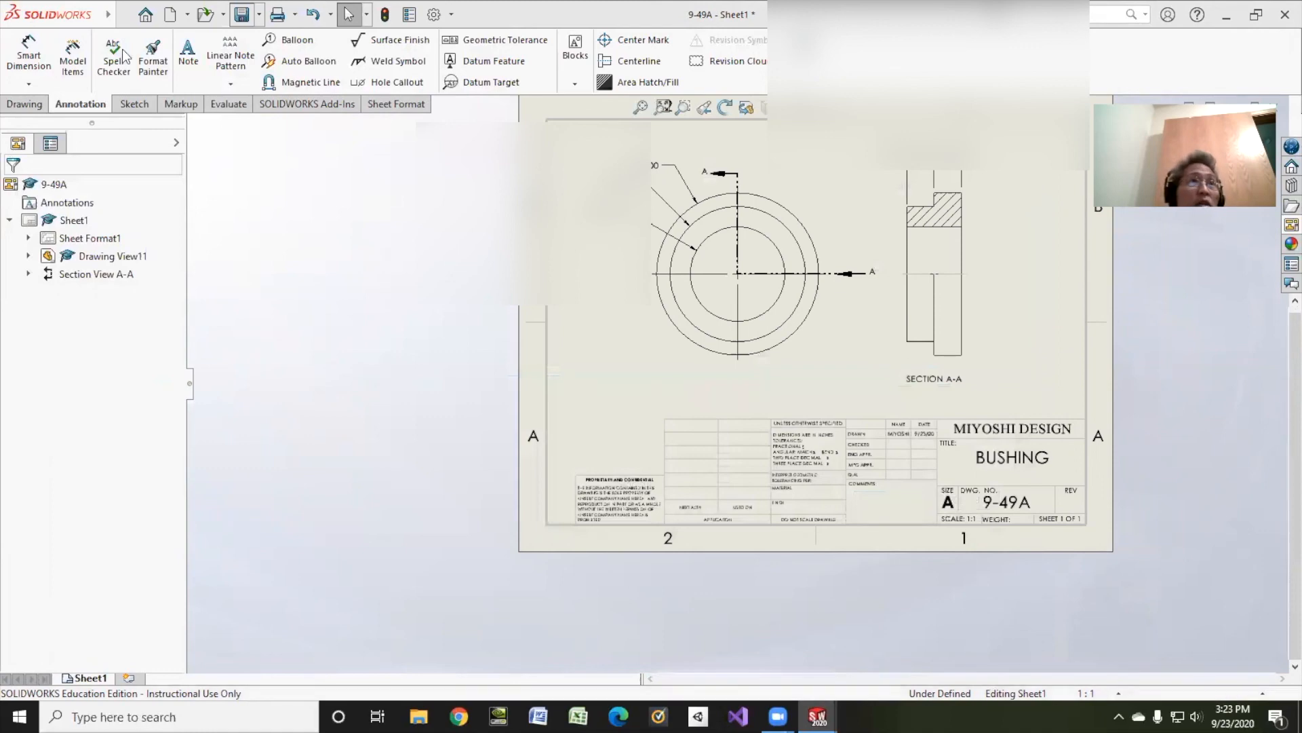
{"action": "left_click", "coordinate": [259, 14]}
{"action": "left_click", "coordinate": [273, 57]}
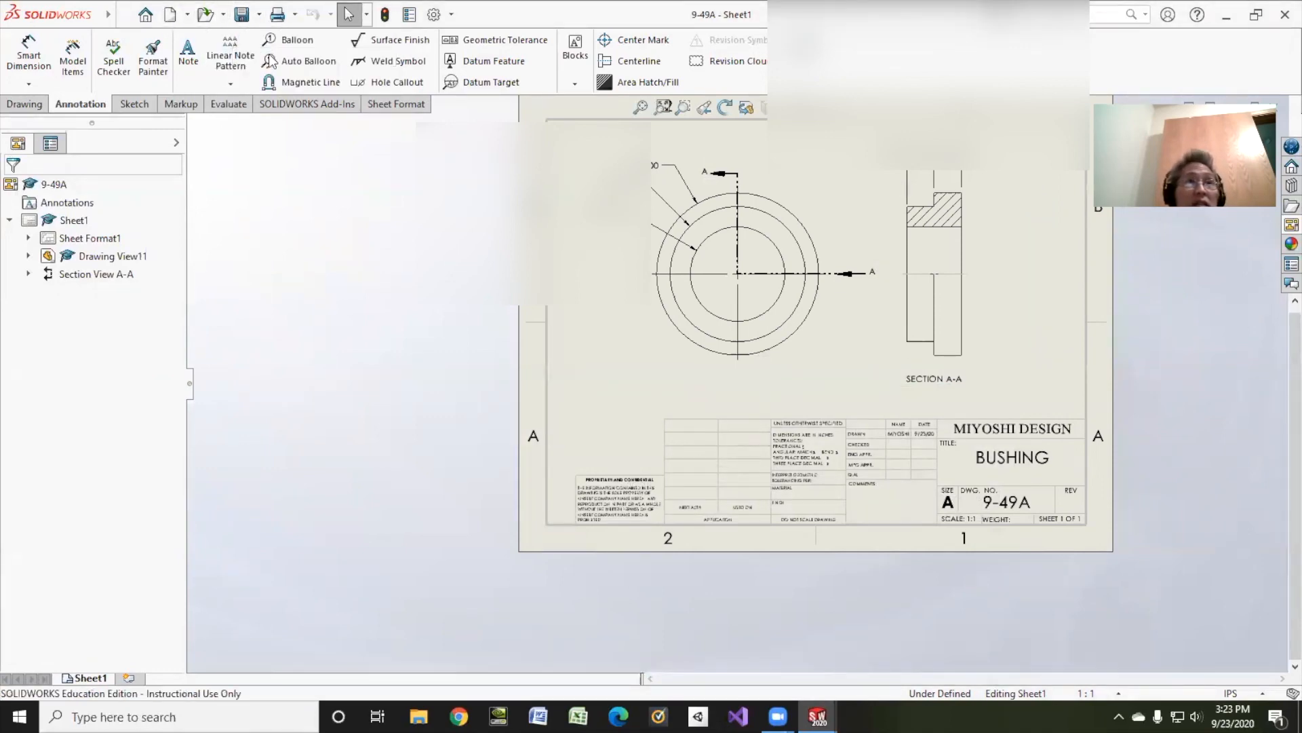
{"action": "left_click", "coordinate": [543, 398]}
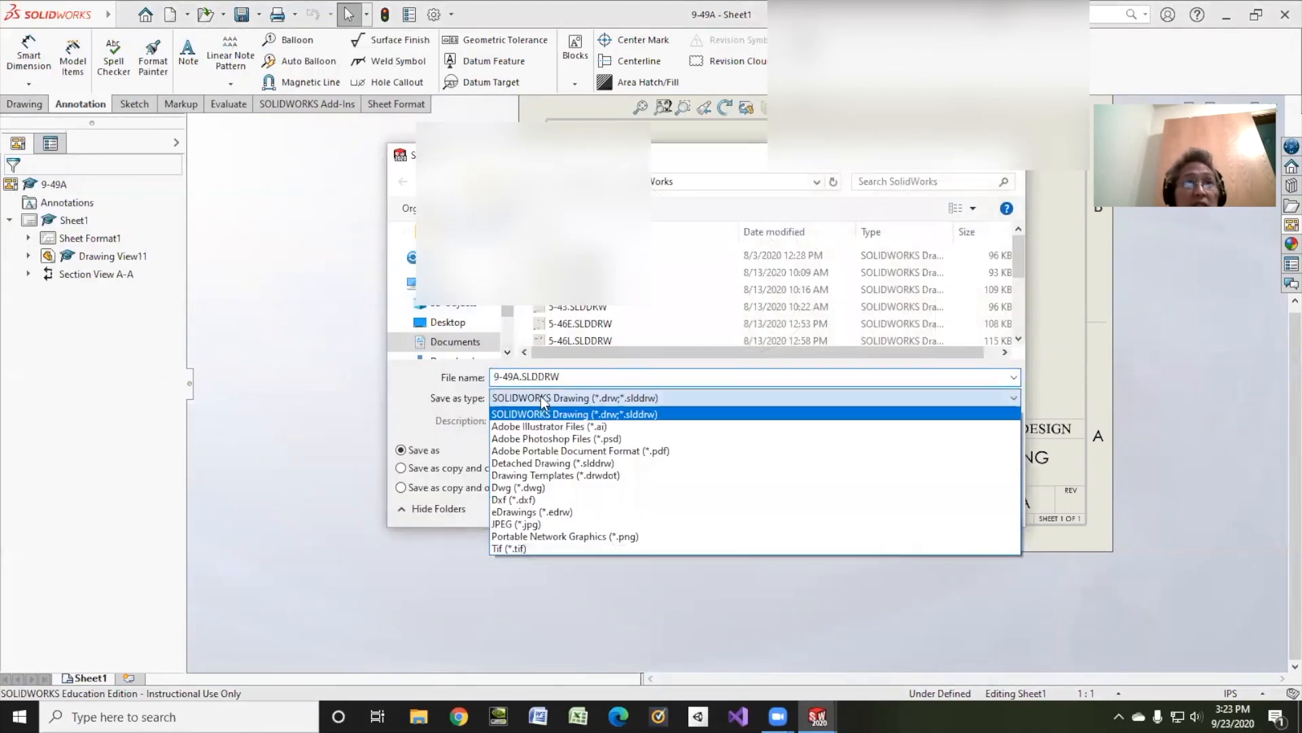
{"action": "left_click", "coordinate": [528, 455]}
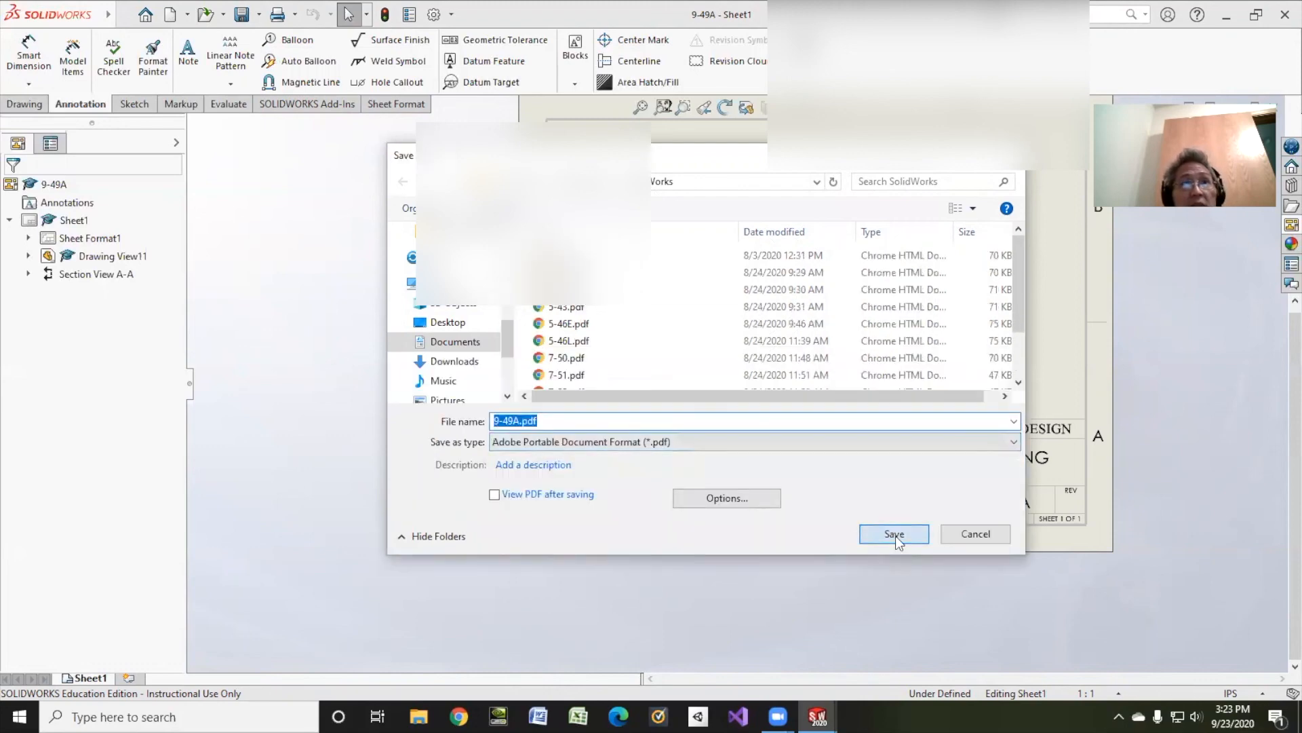
{"action": "left_click", "coordinate": [896, 534]}
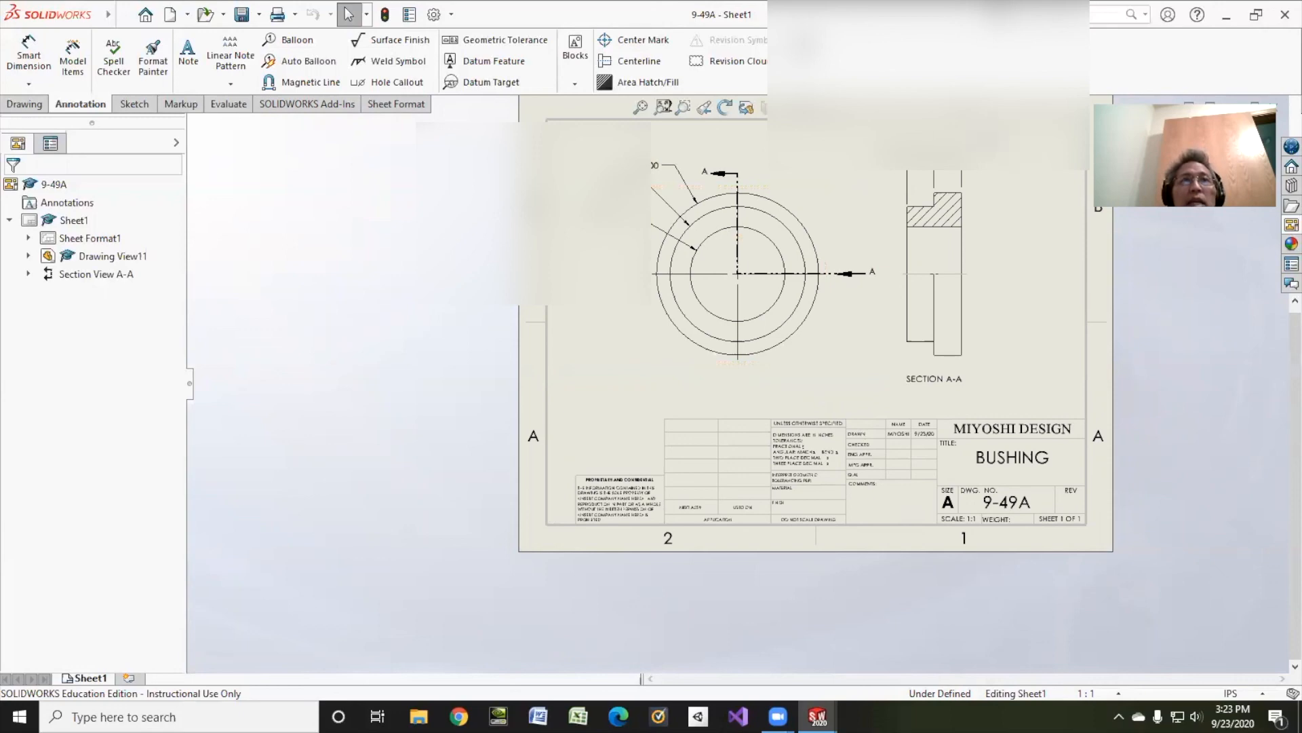
Step: Inspect the properties of the two step-length dimensions above the section view, one after the other
{"action": "left_click", "coordinate": [899, 163]}
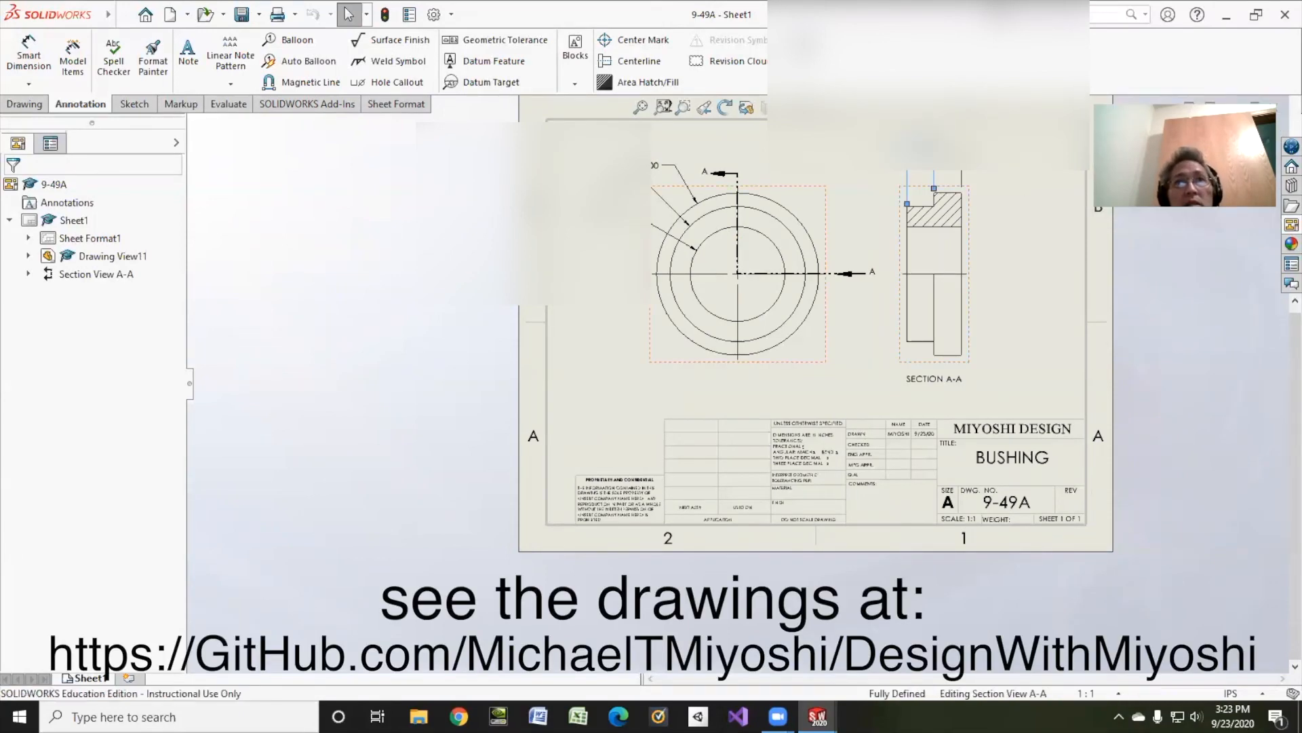
{"action": "left_click", "coordinate": [951, 160]}
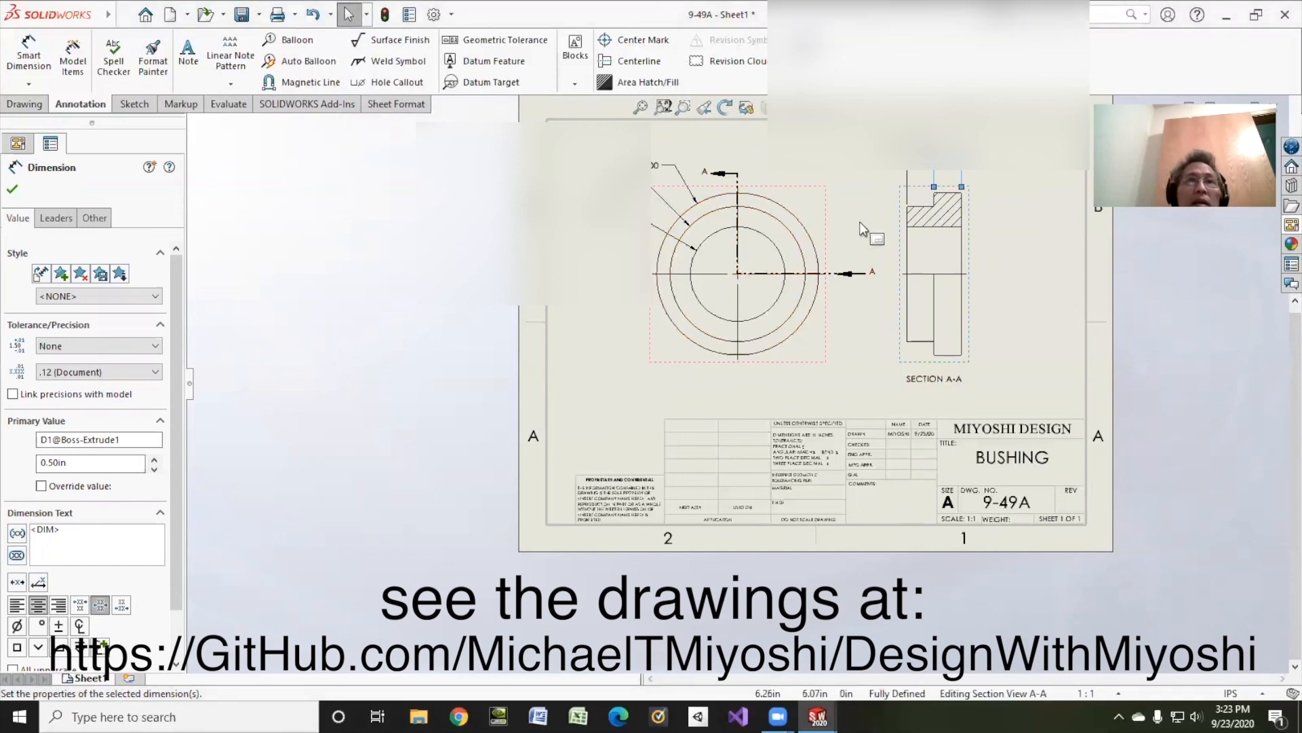